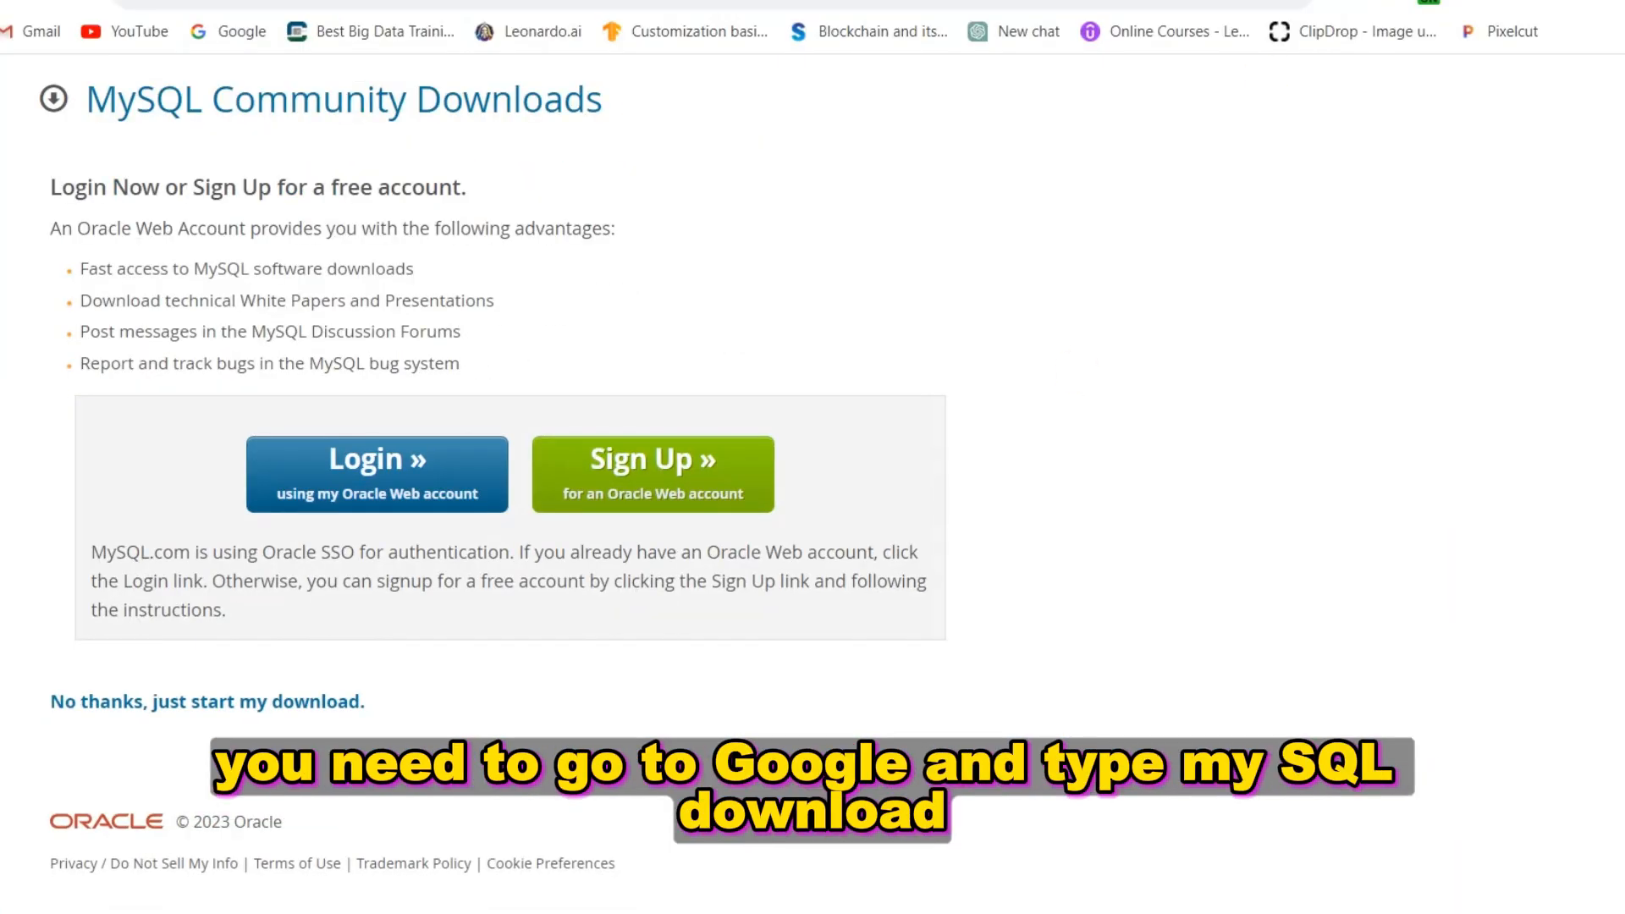
Search Google for 'mysql download' in a new browser tab
{"action": "key", "text": "ctrl+t"}
{"action": "type", "text": "go"}
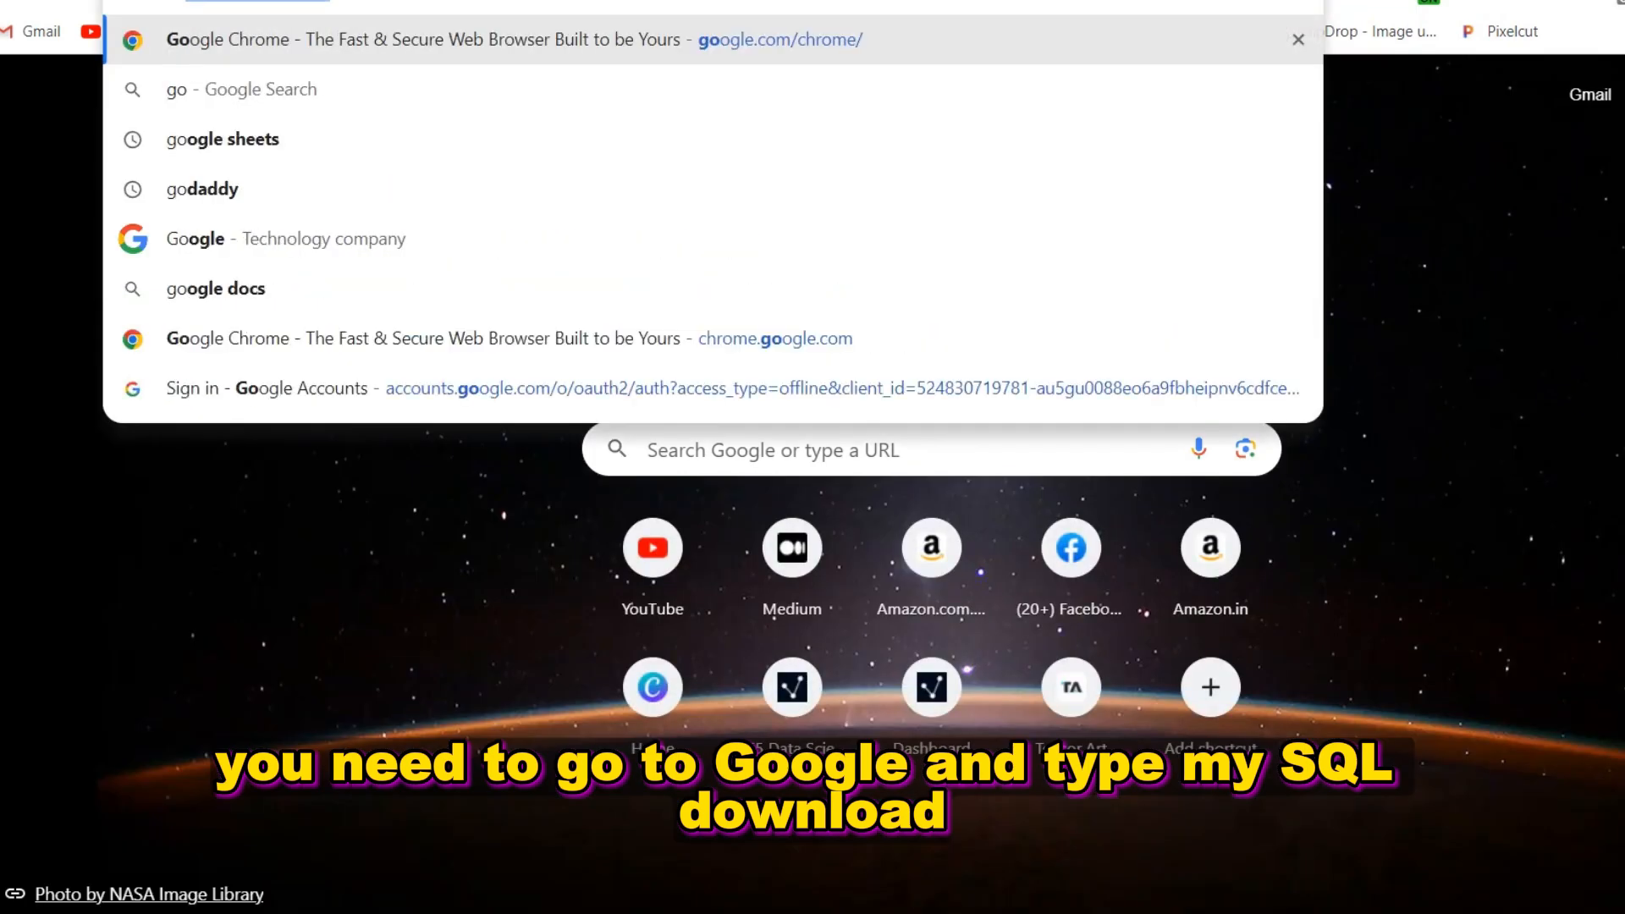
{"action": "key", "text": "BackSpace"}
{"action": "key", "text": "BackSpace"}
{"action": "type", "text": "mysql"}
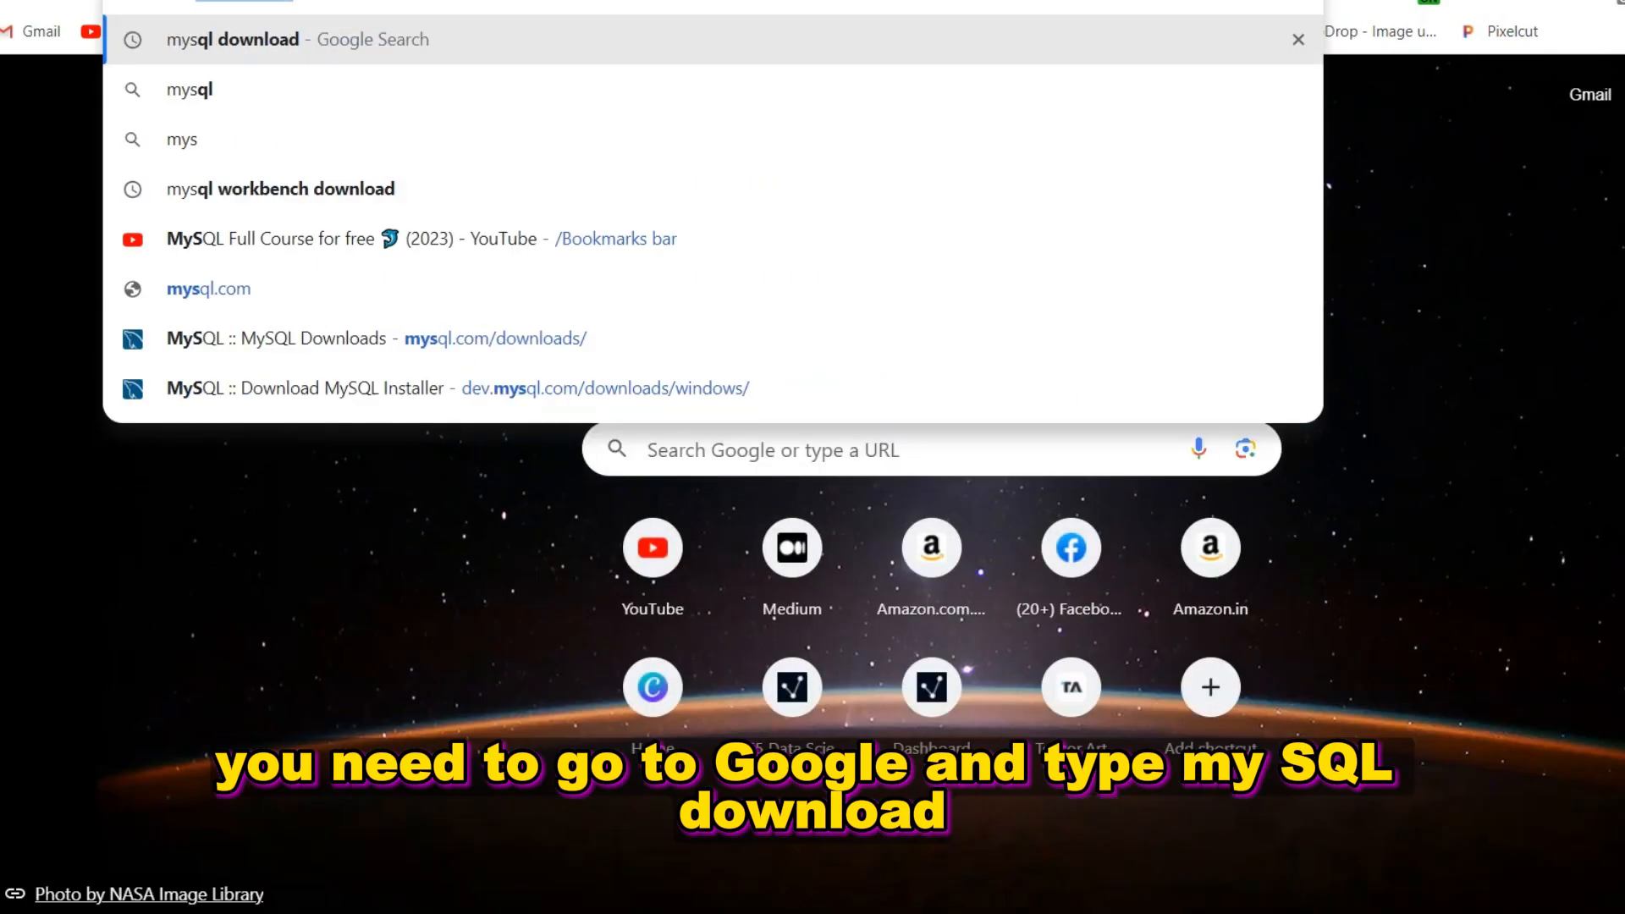
{"action": "key", "text": "Return"}
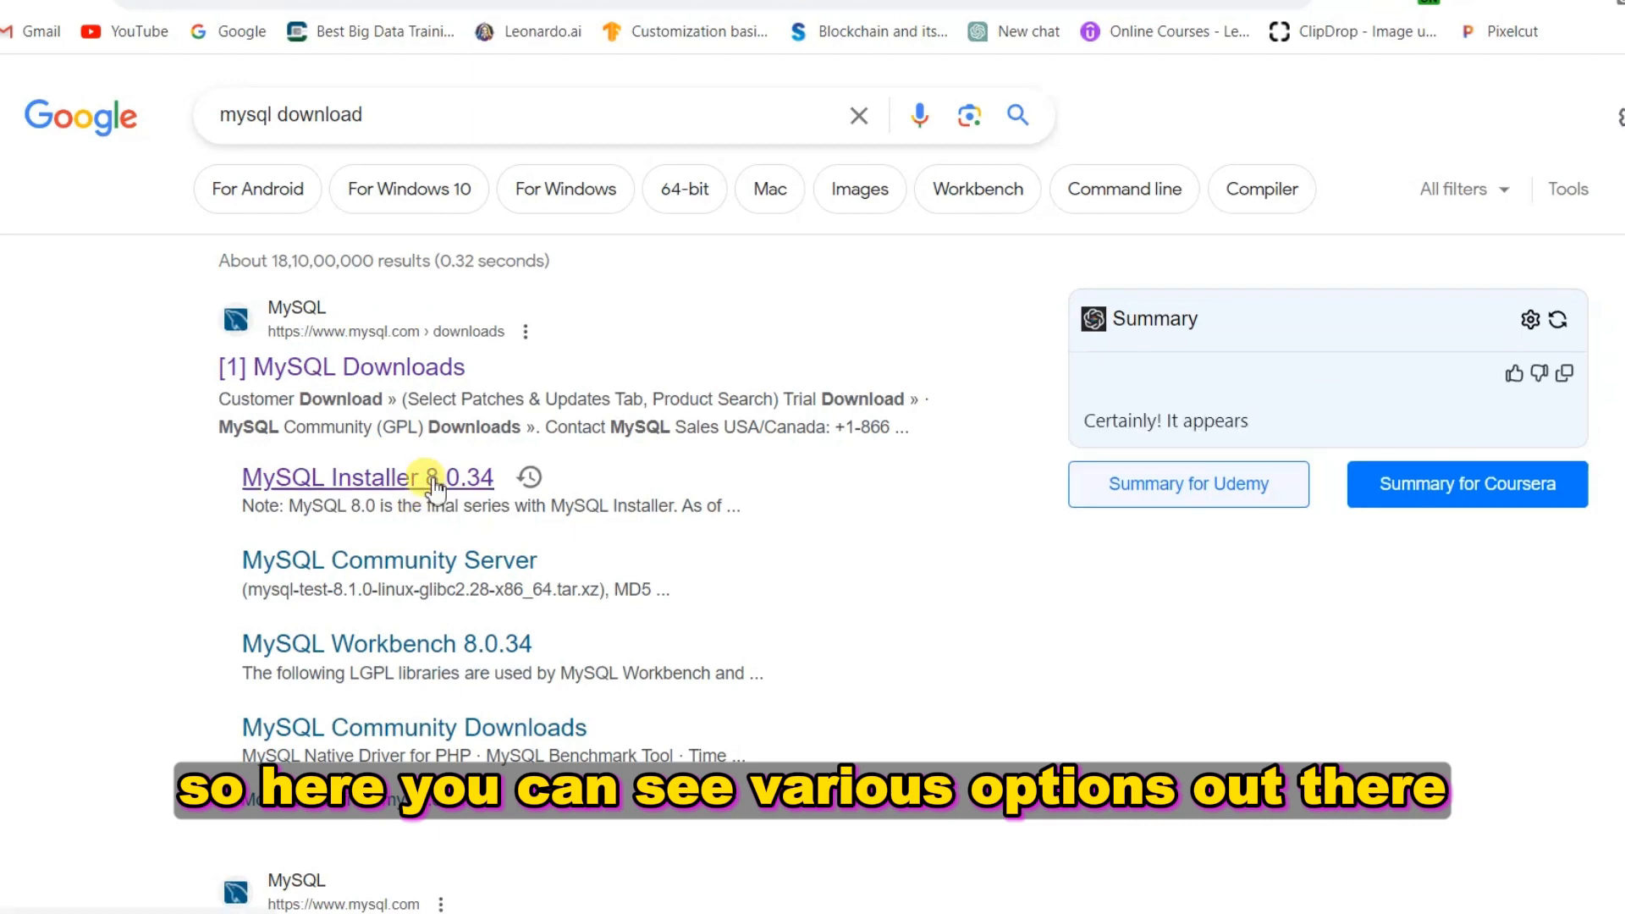
Go from MySQL Downloads through MySQL Community (GPL) Downloads to MySQL Installer for Windows
{"action": "left_click", "coordinate": [425, 375]}
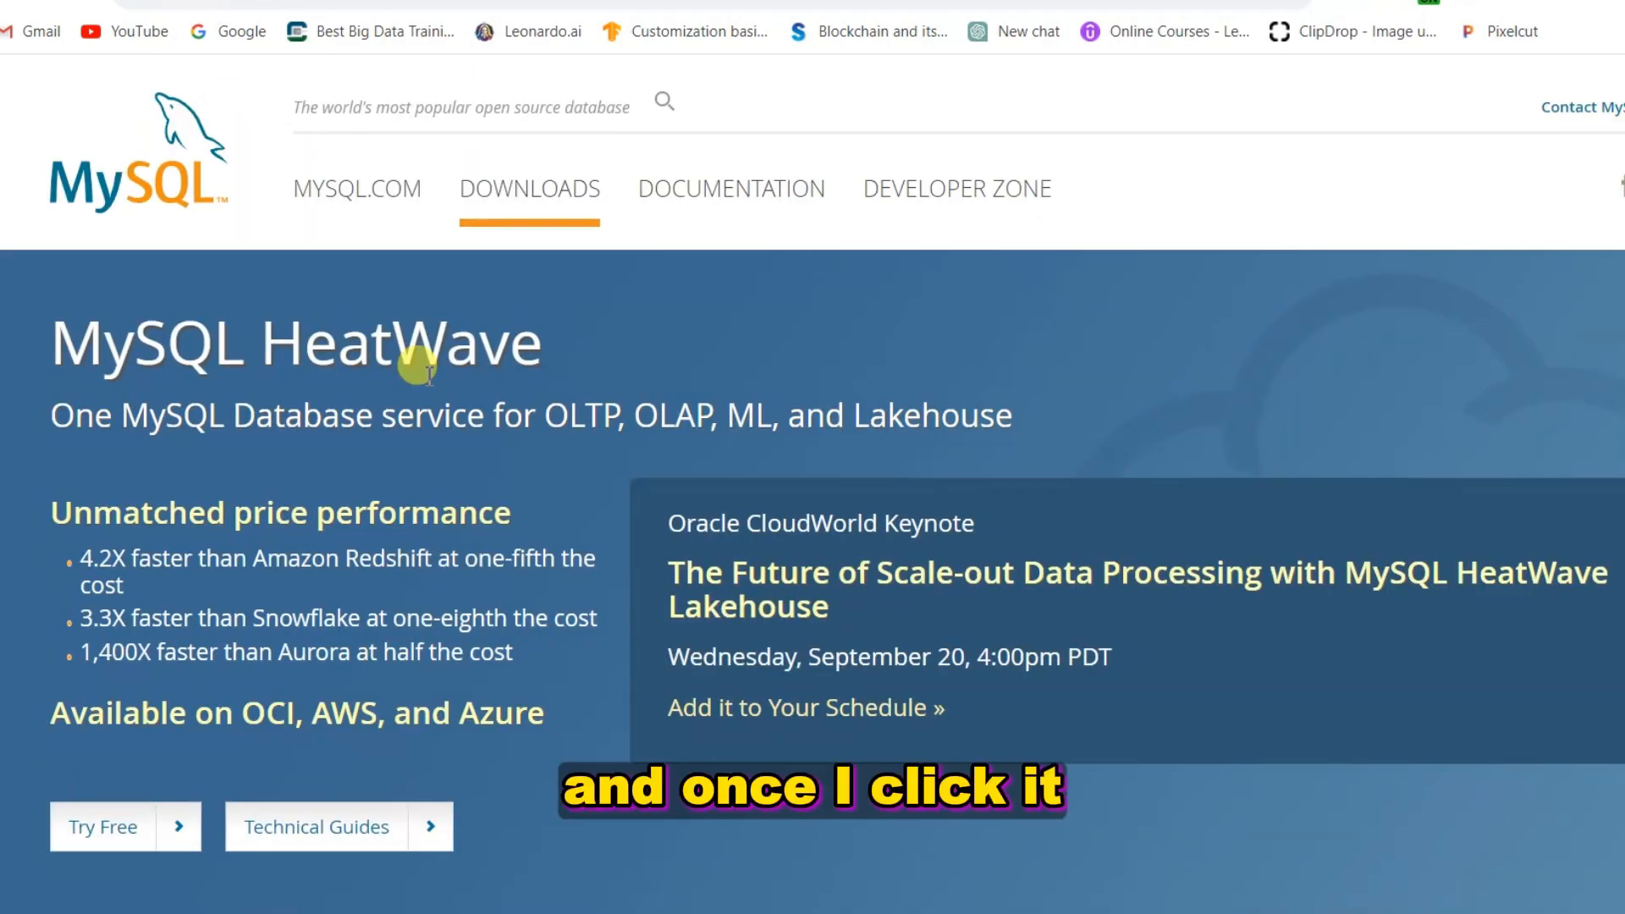
{"action": "scroll", "coordinate": [669, 491], "scroll_direction": "down", "scroll_amount": 2}
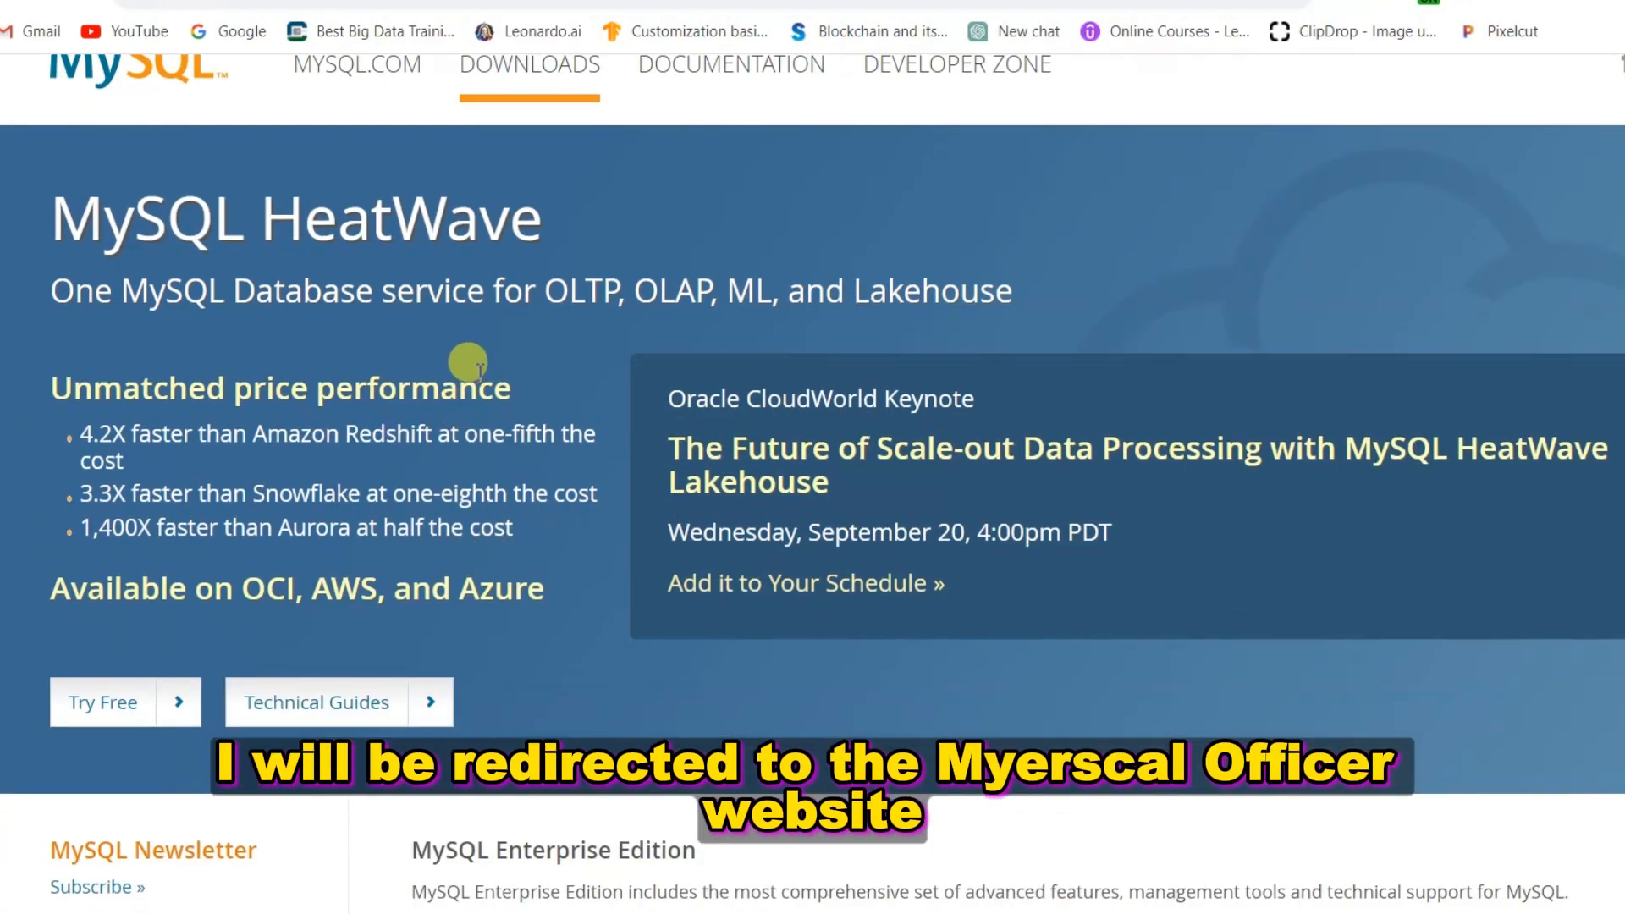
{"action": "scroll", "coordinate": [479, 365], "scroll_direction": "down", "scroll_amount": 10}
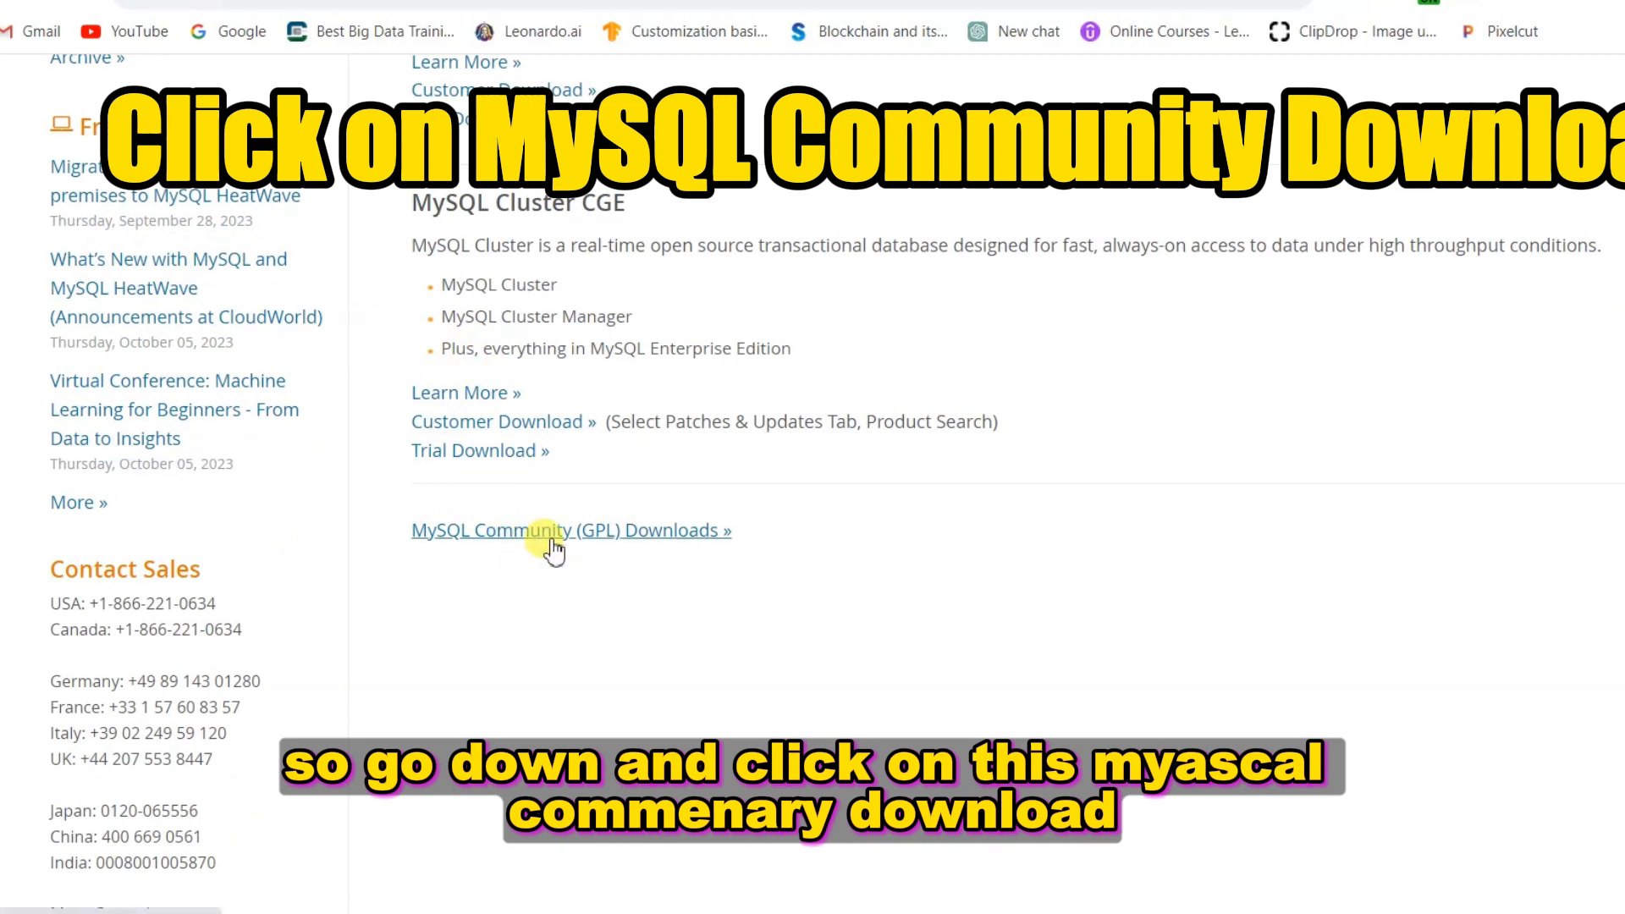
{"action": "left_click", "coordinate": [552, 541]}
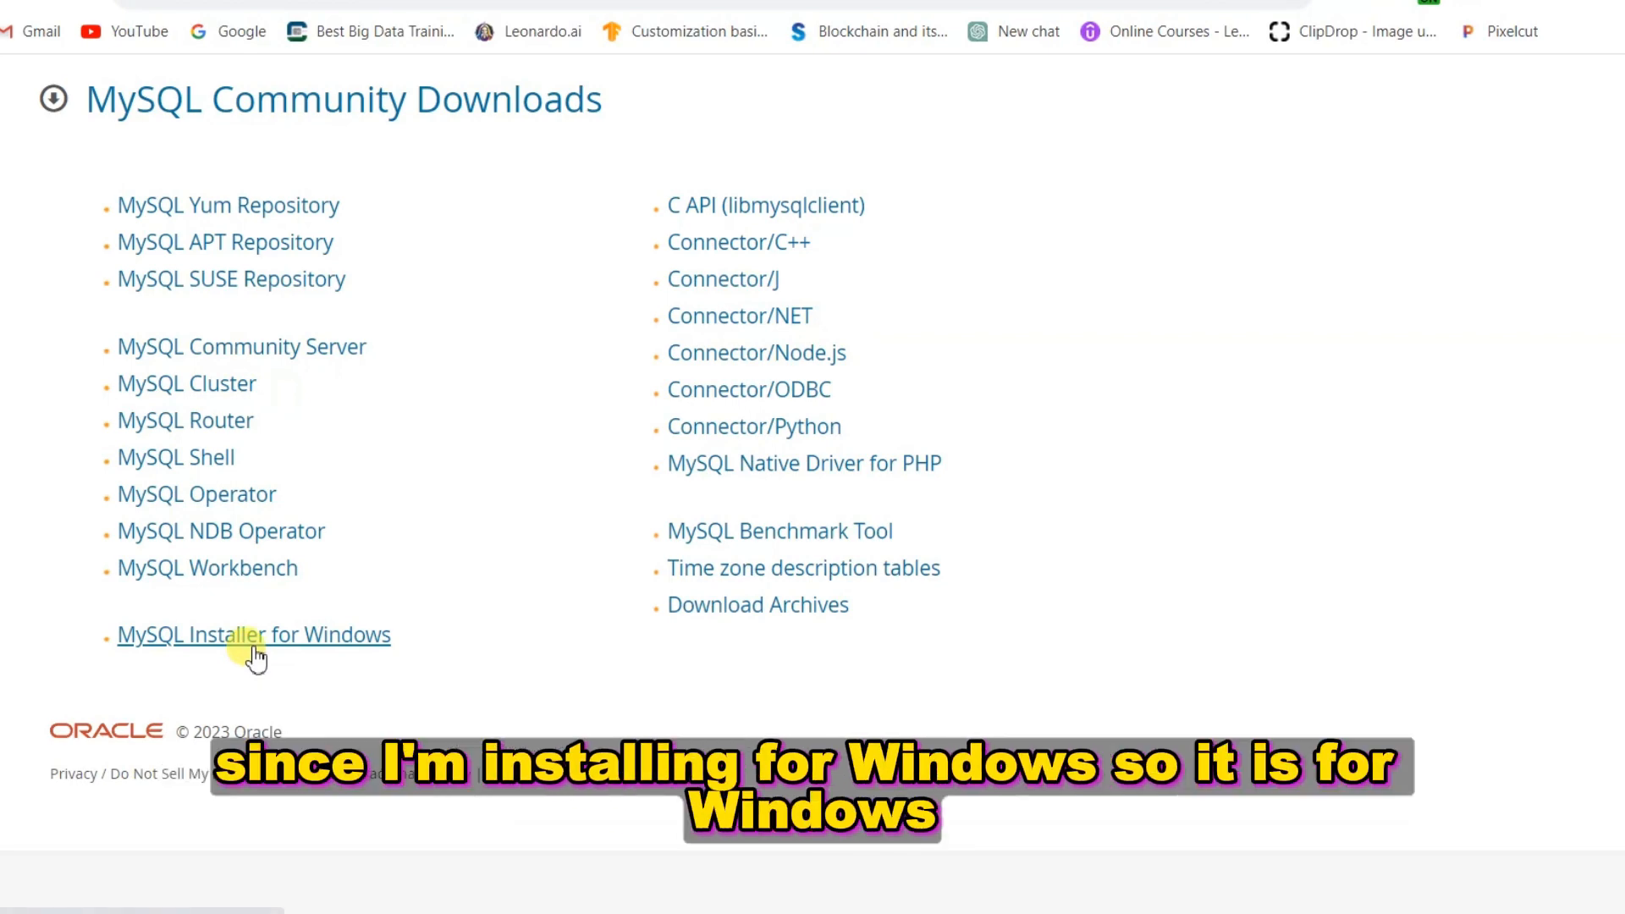
{"action": "left_click", "coordinate": [254, 647]}
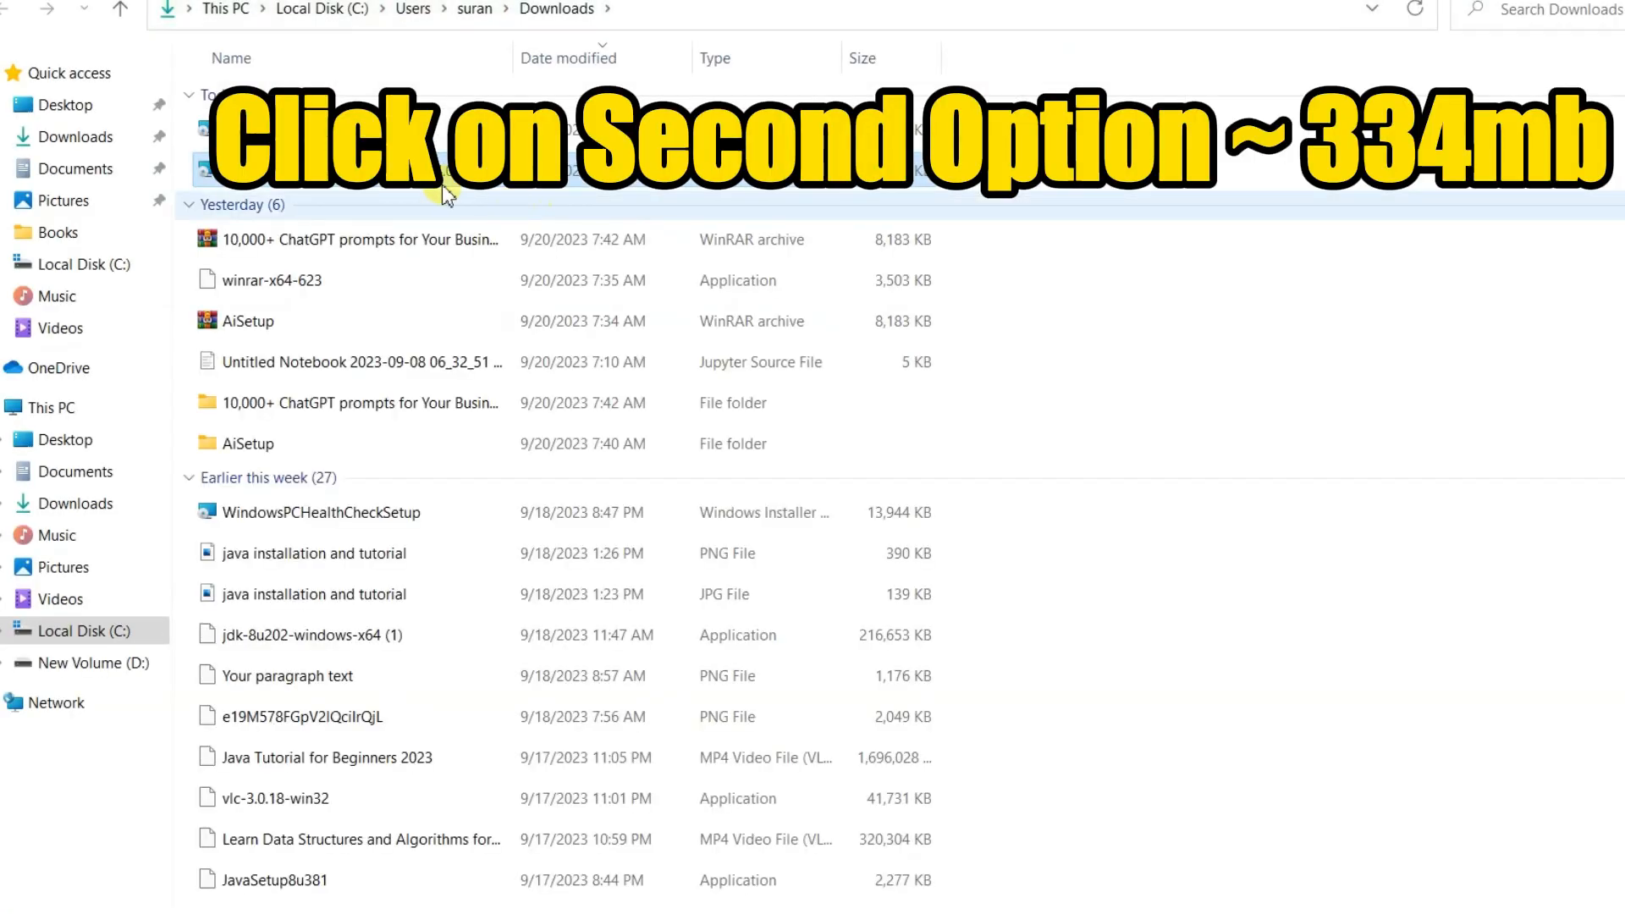
Run the downloaded mysql-installer-community-8.0.34.0 file from the Downloads folder
{"action": "double_click", "coordinate": [456, 181]}
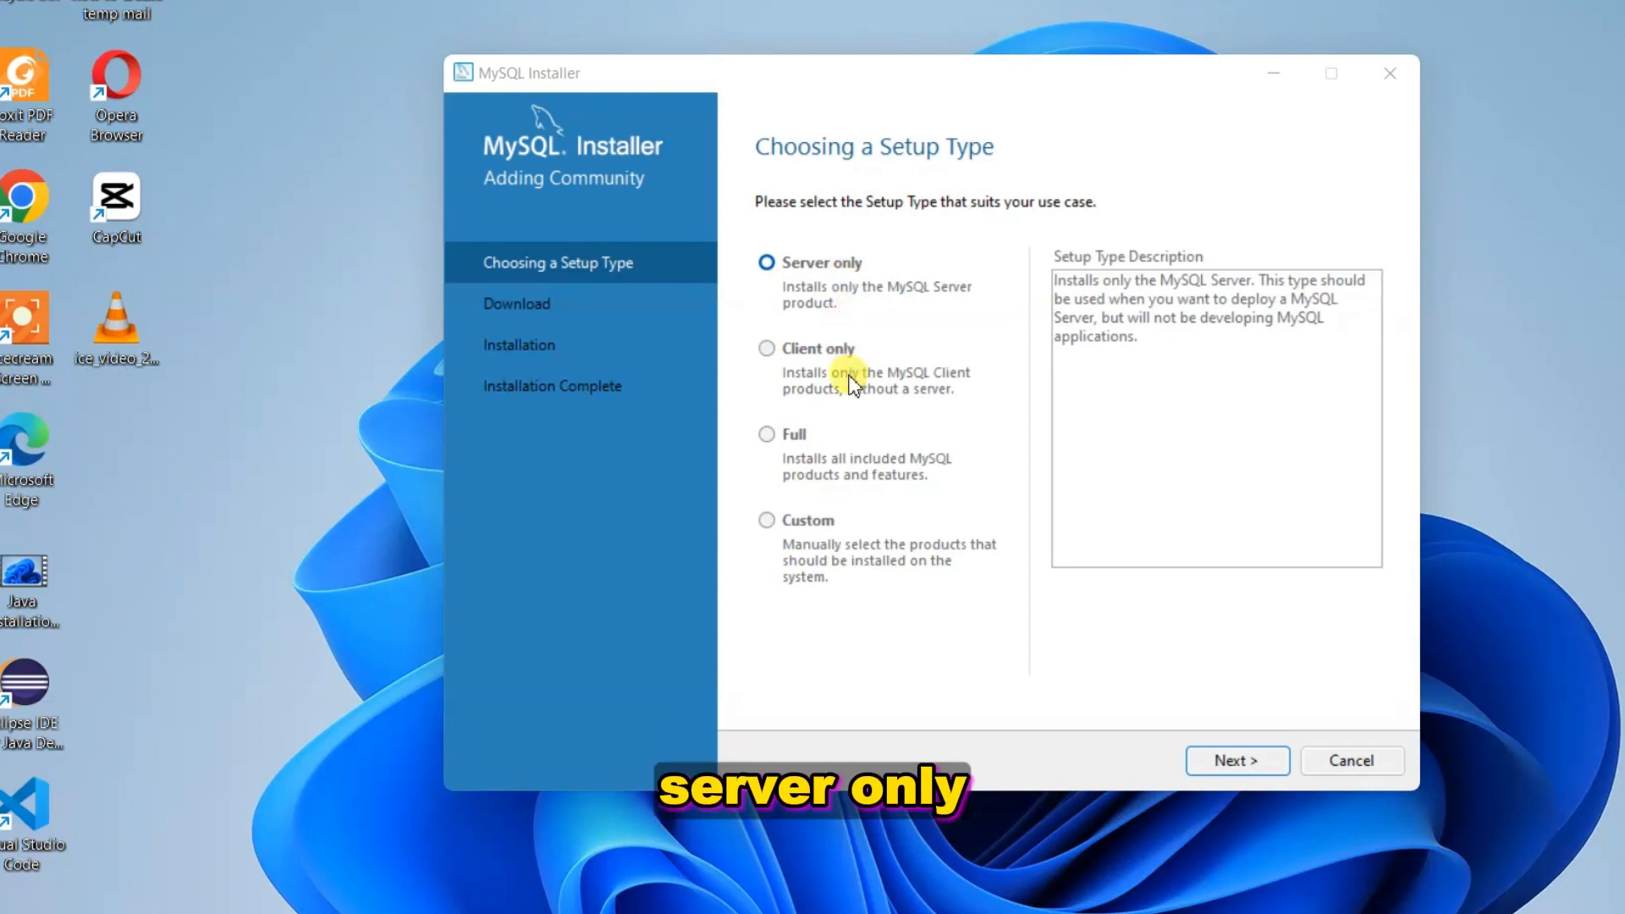
Choose the Full setup type and advance to the six-product Installation list
{"action": "left_click", "coordinate": [898, 482]}
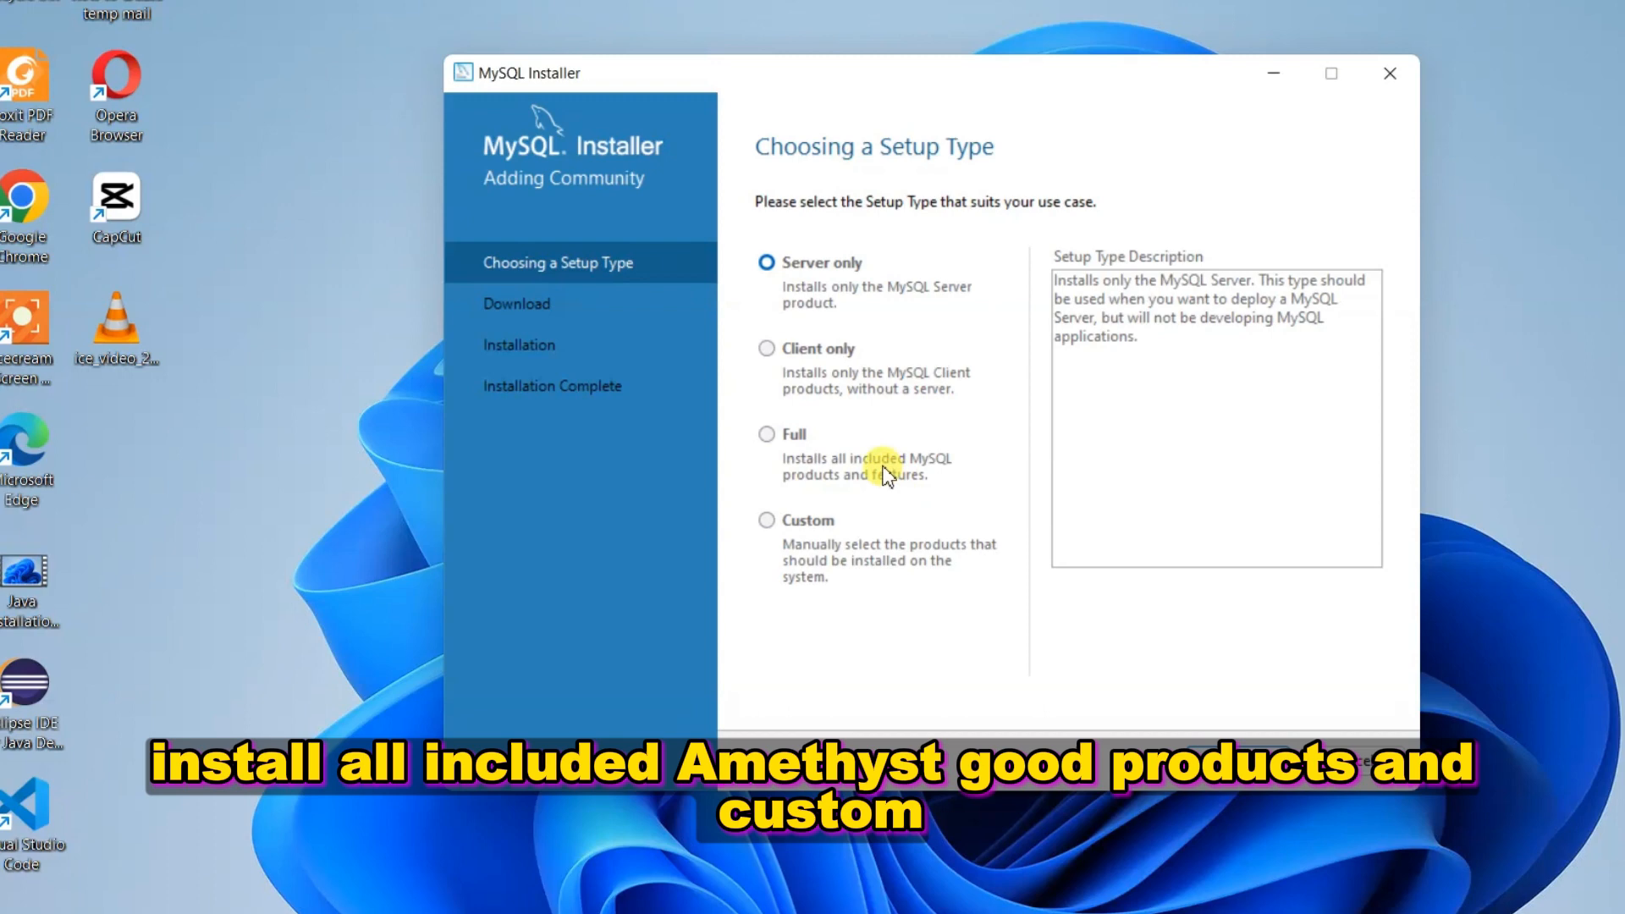
{"action": "left_click", "coordinate": [767, 436]}
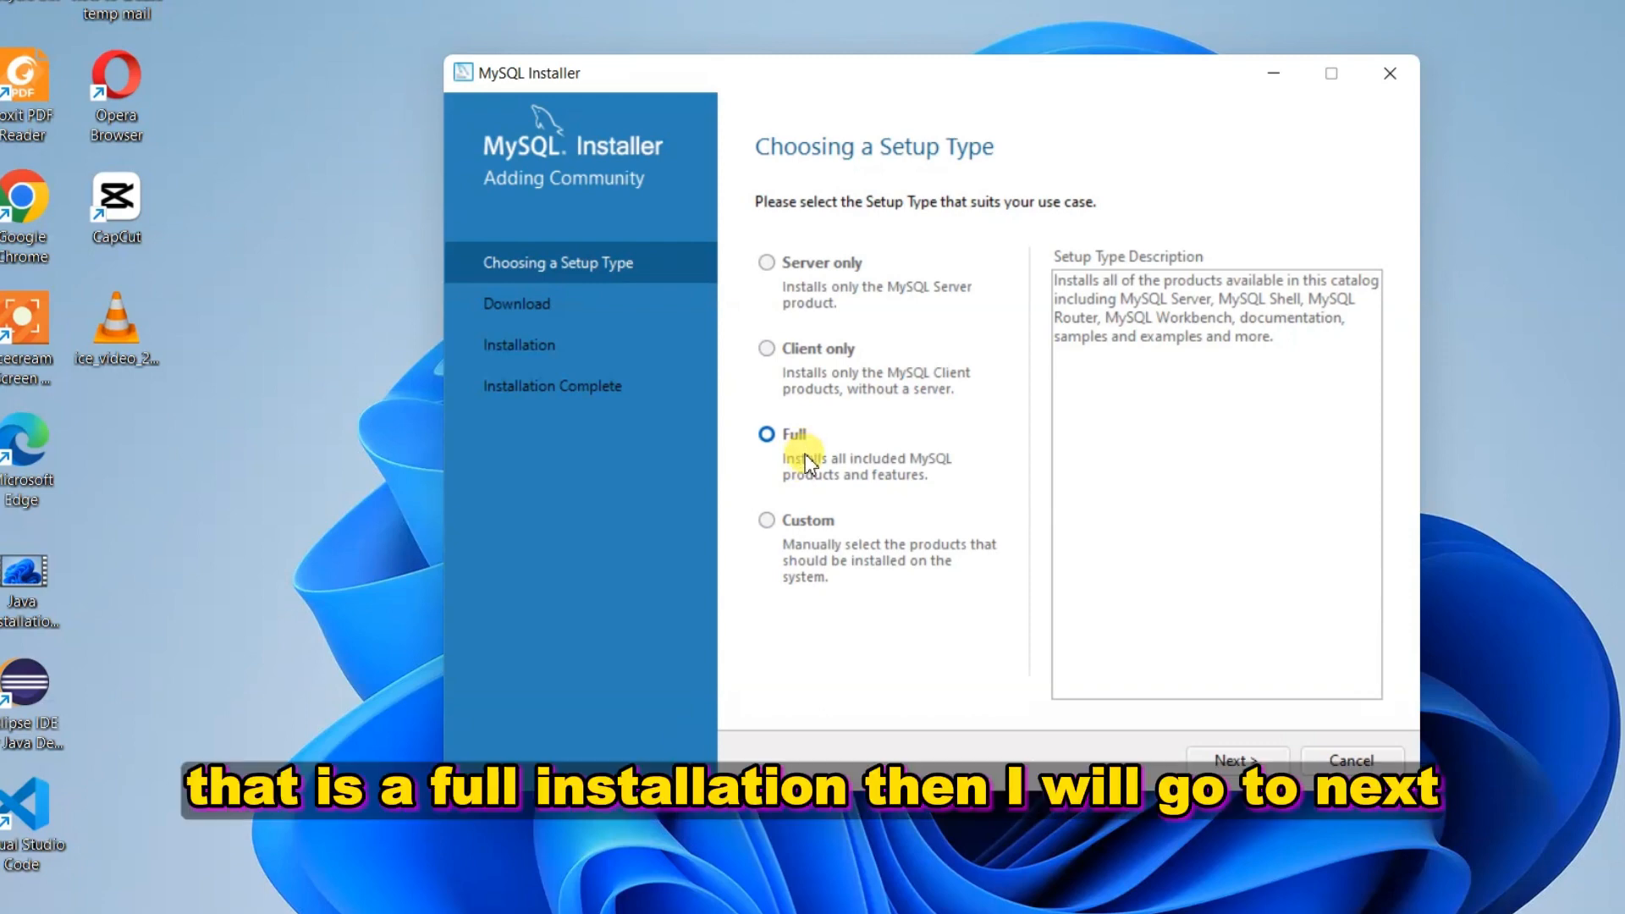
{"action": "left_click", "coordinate": [1239, 760]}
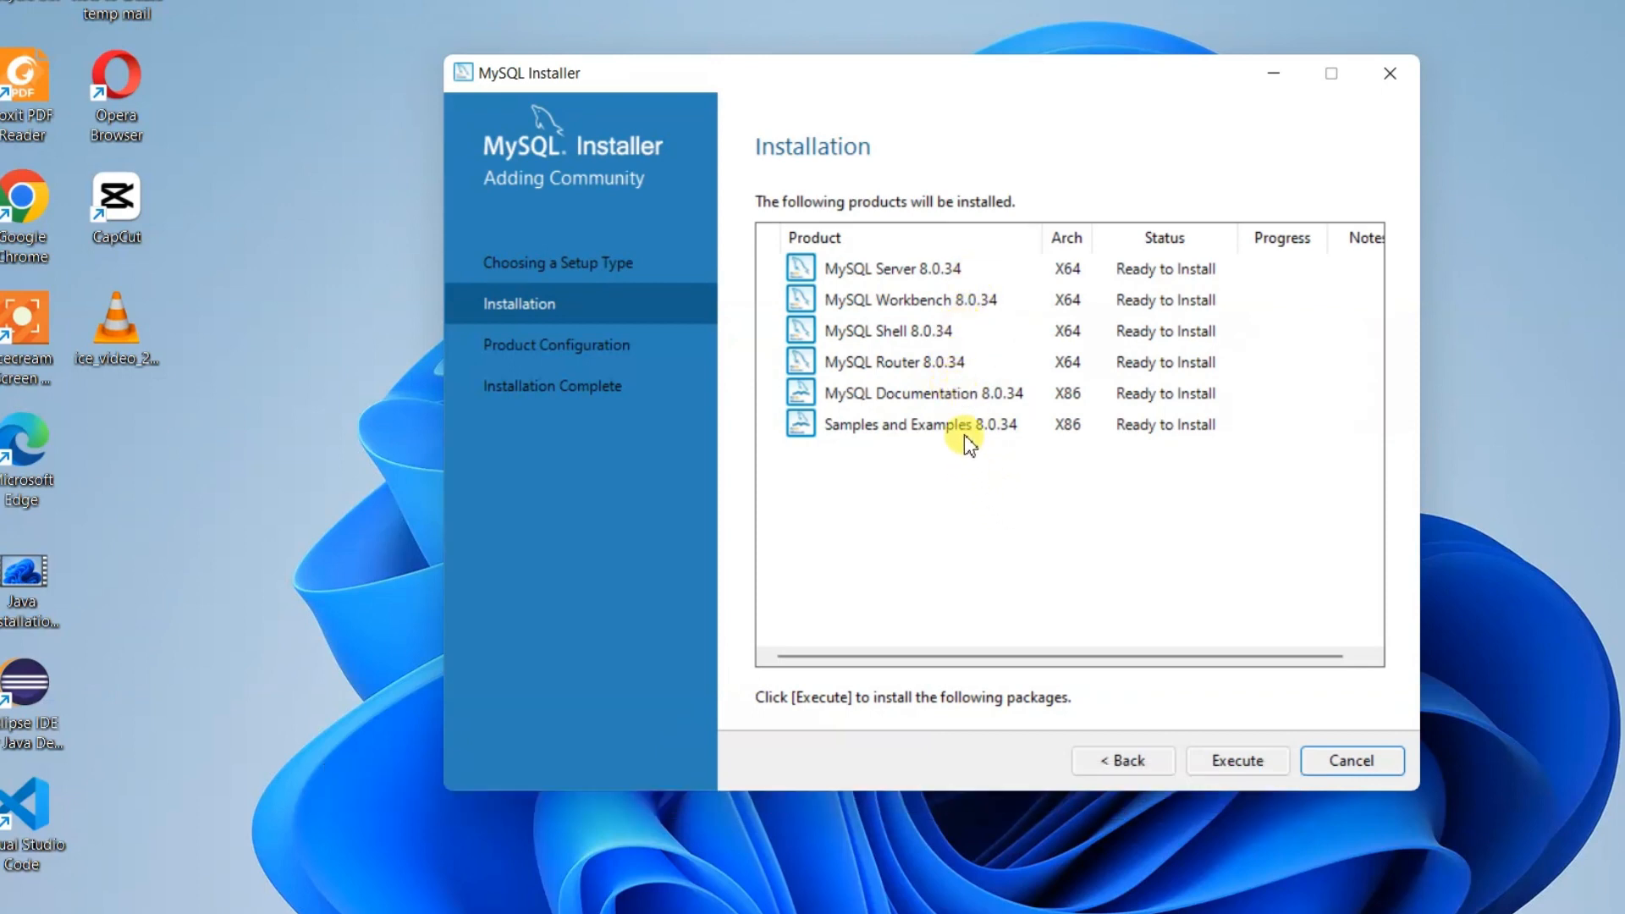
Execute the install of all six 8.0.34 products, then continue to Product Configuration
{"action": "left_click", "coordinate": [1238, 761]}
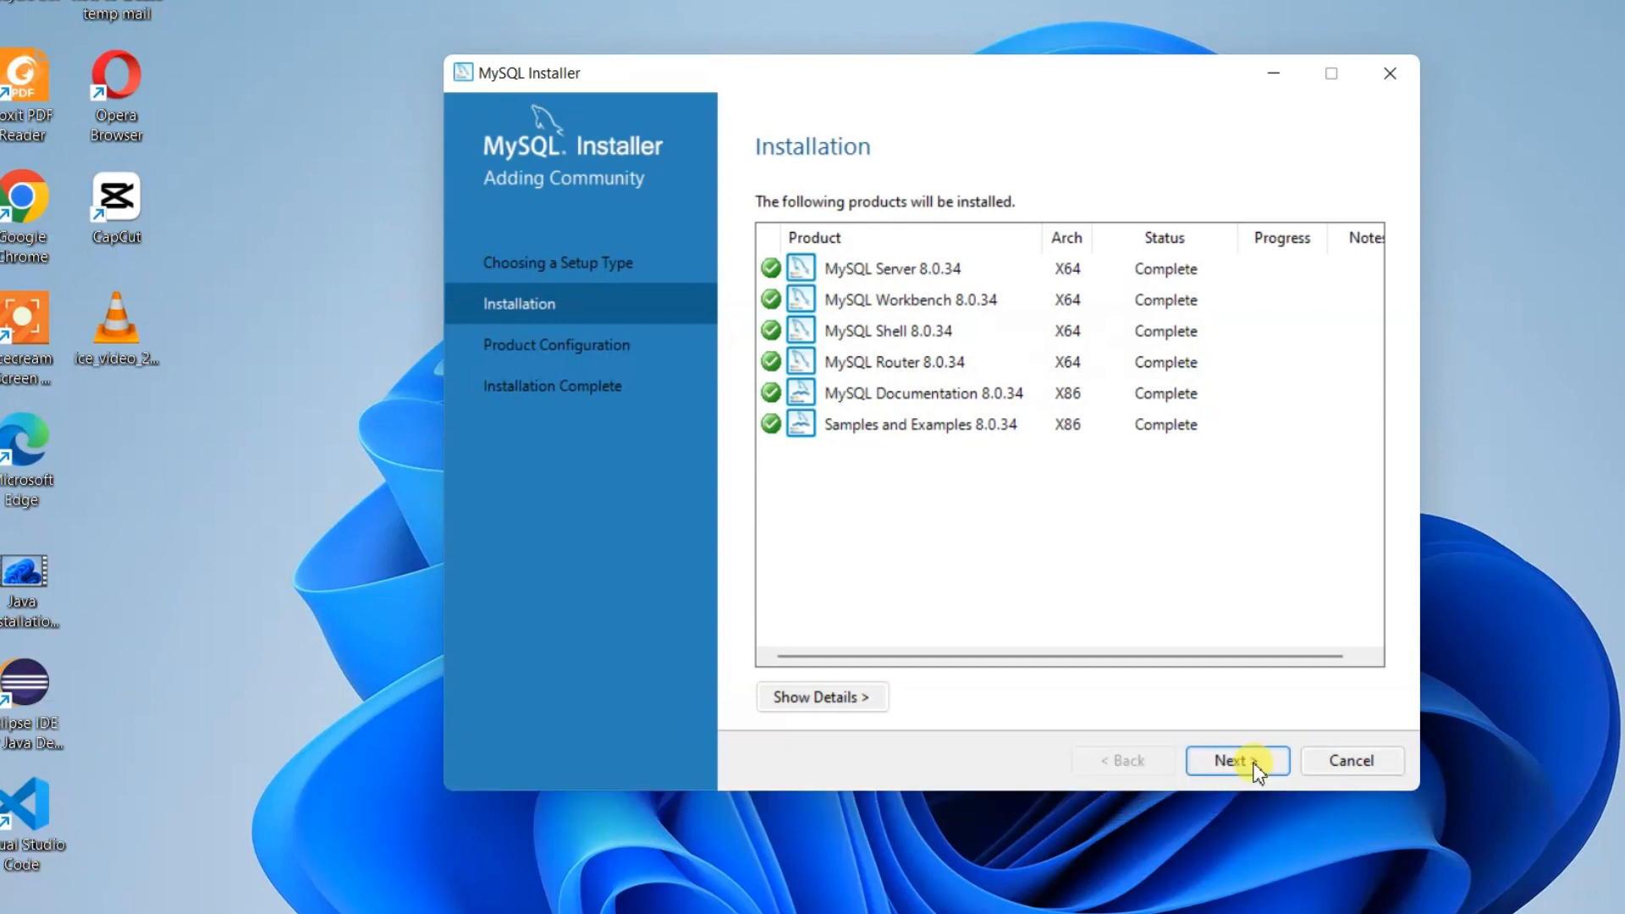
{"action": "left_click", "coordinate": [1234, 759]}
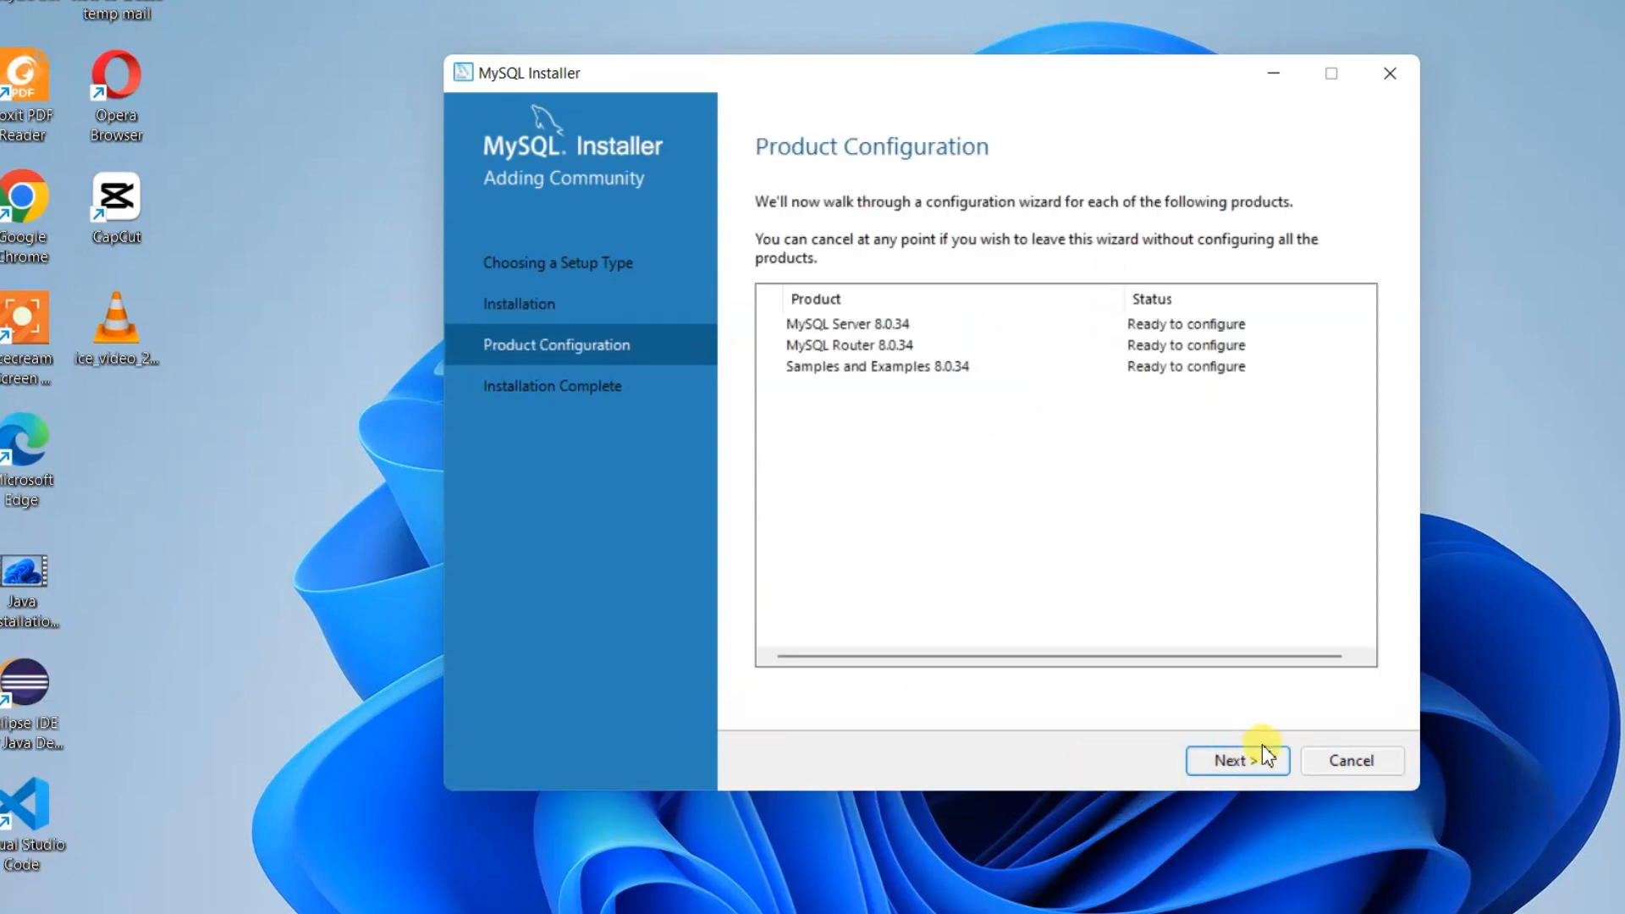
Keep default networking and strong password encryption for Server 8.0.34, reaching Accounts and Roles
{"action": "left_click", "coordinate": [1238, 761]}
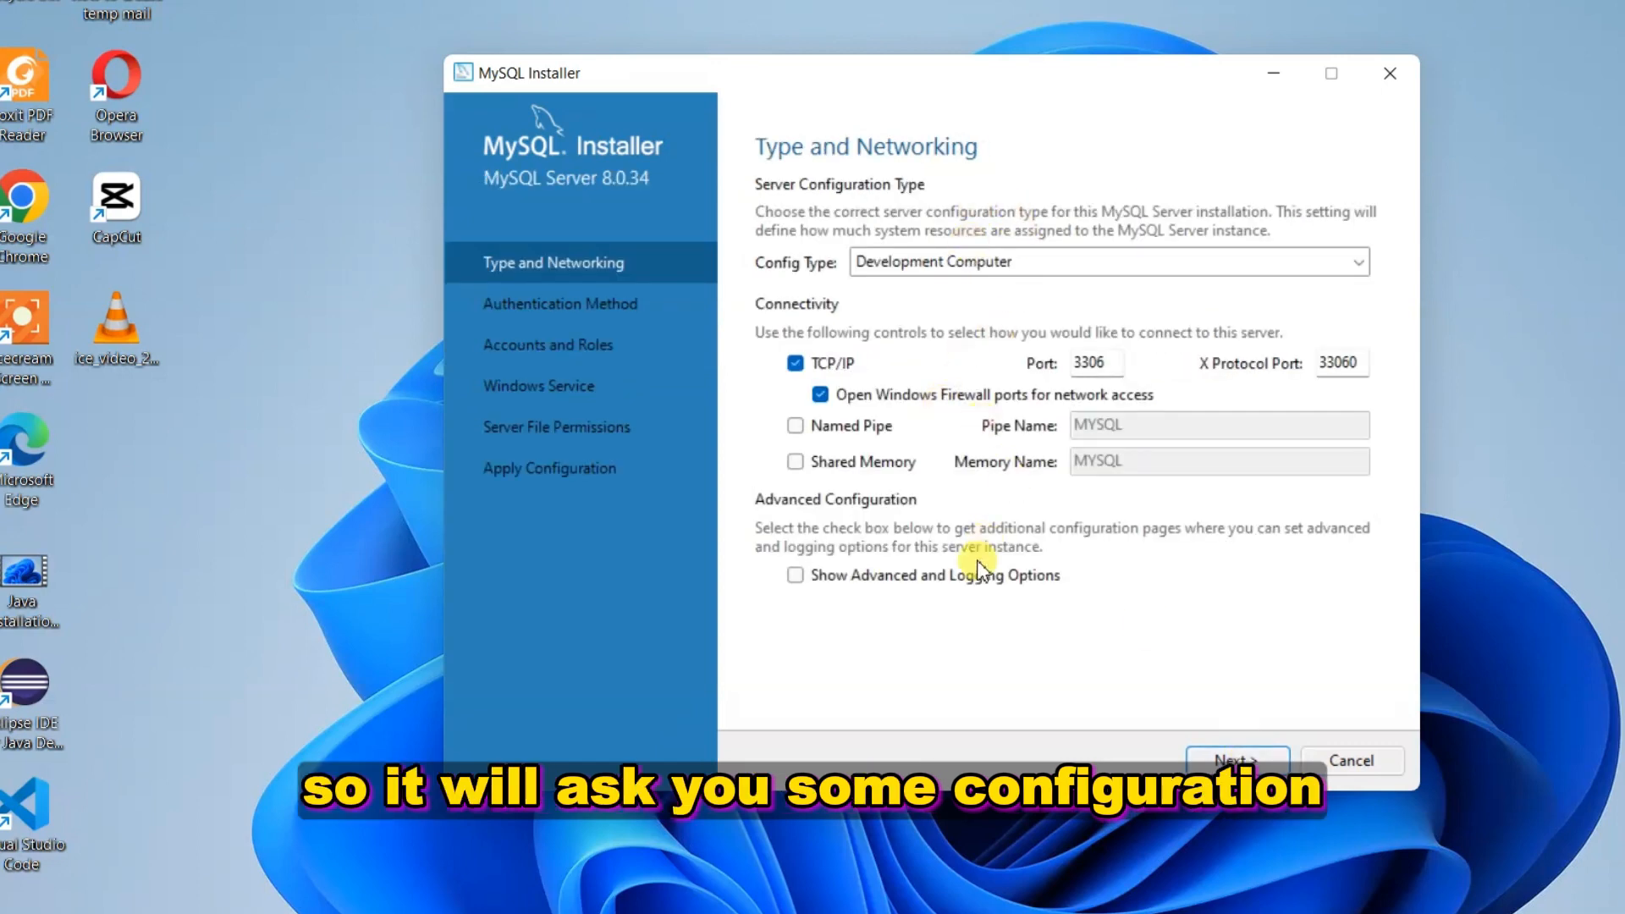
{"action": "left_click", "coordinate": [1252, 756]}
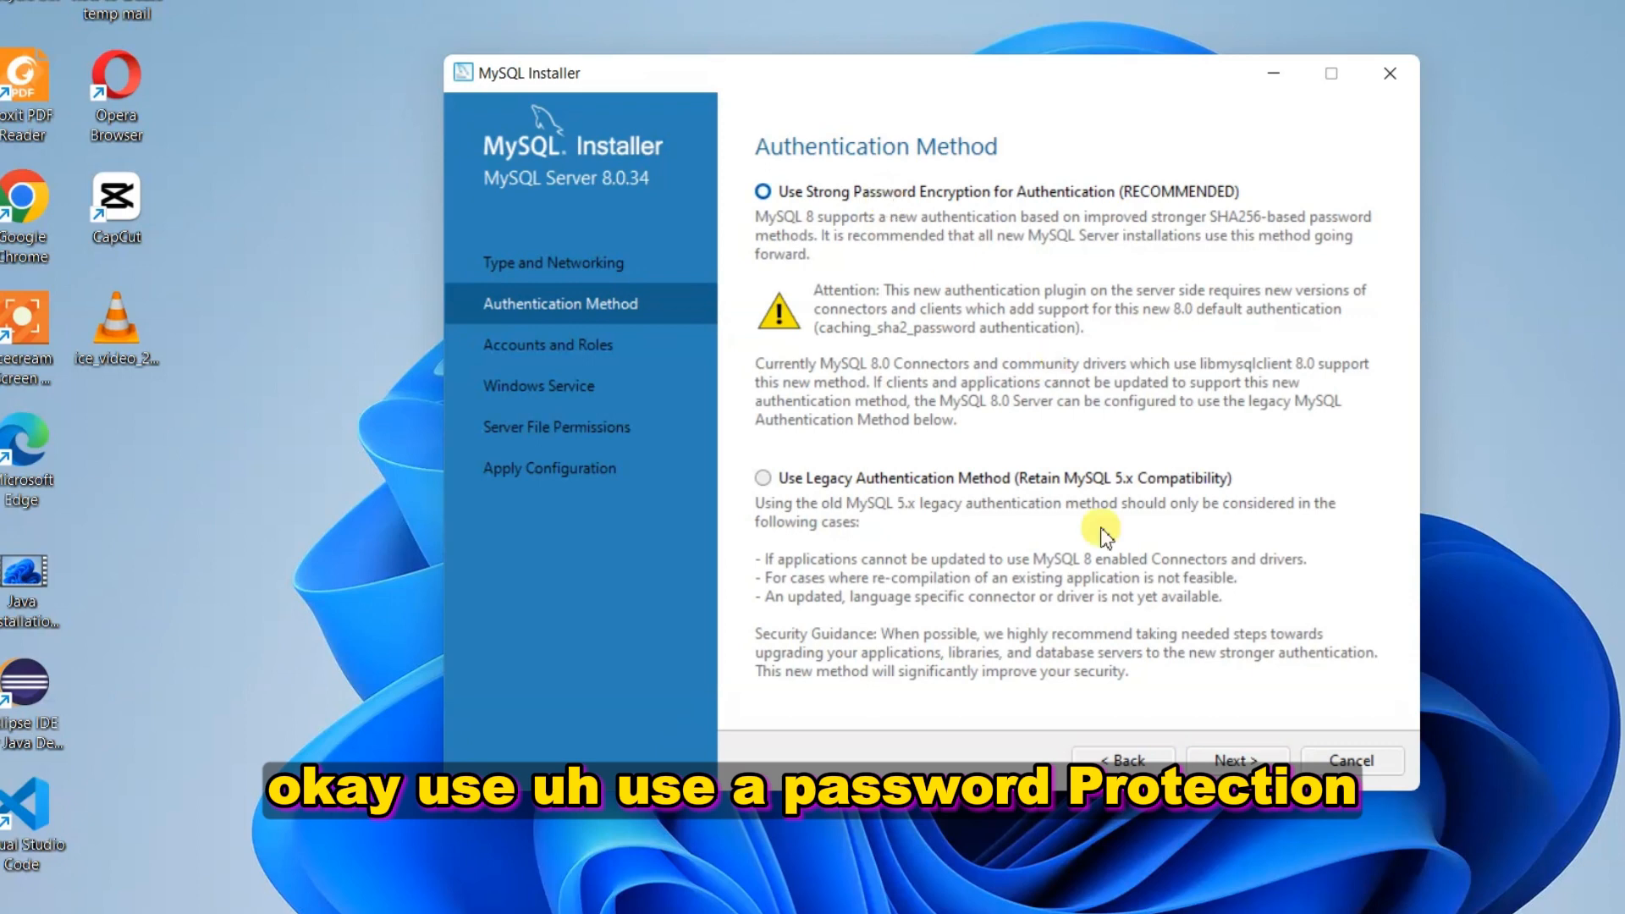
{"action": "left_click", "coordinate": [1221, 762]}
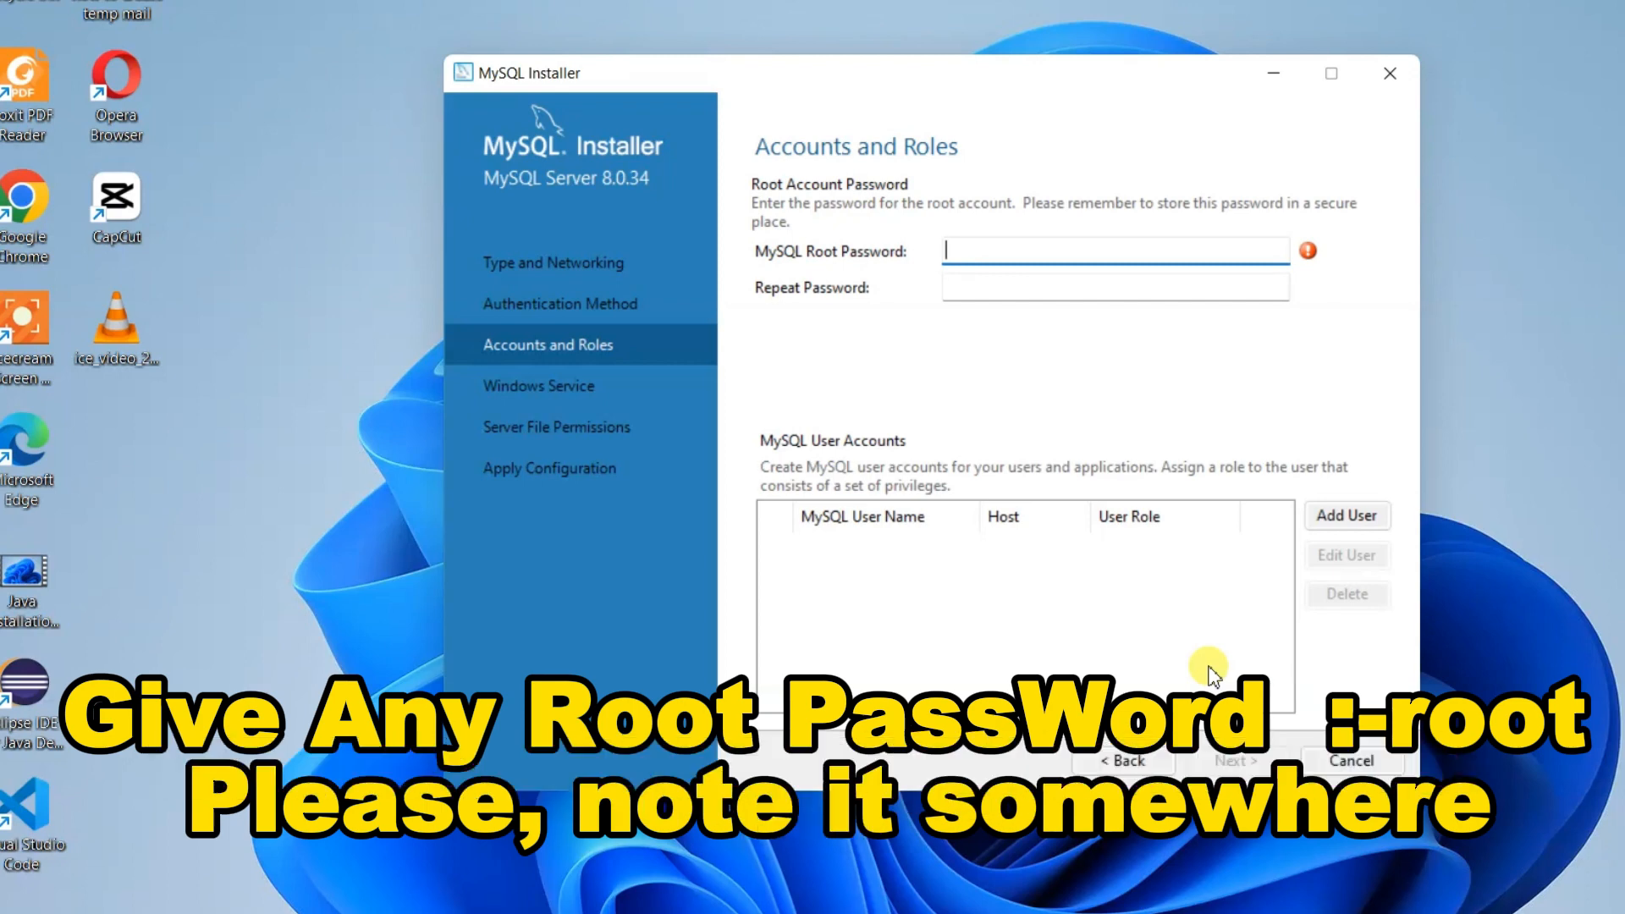
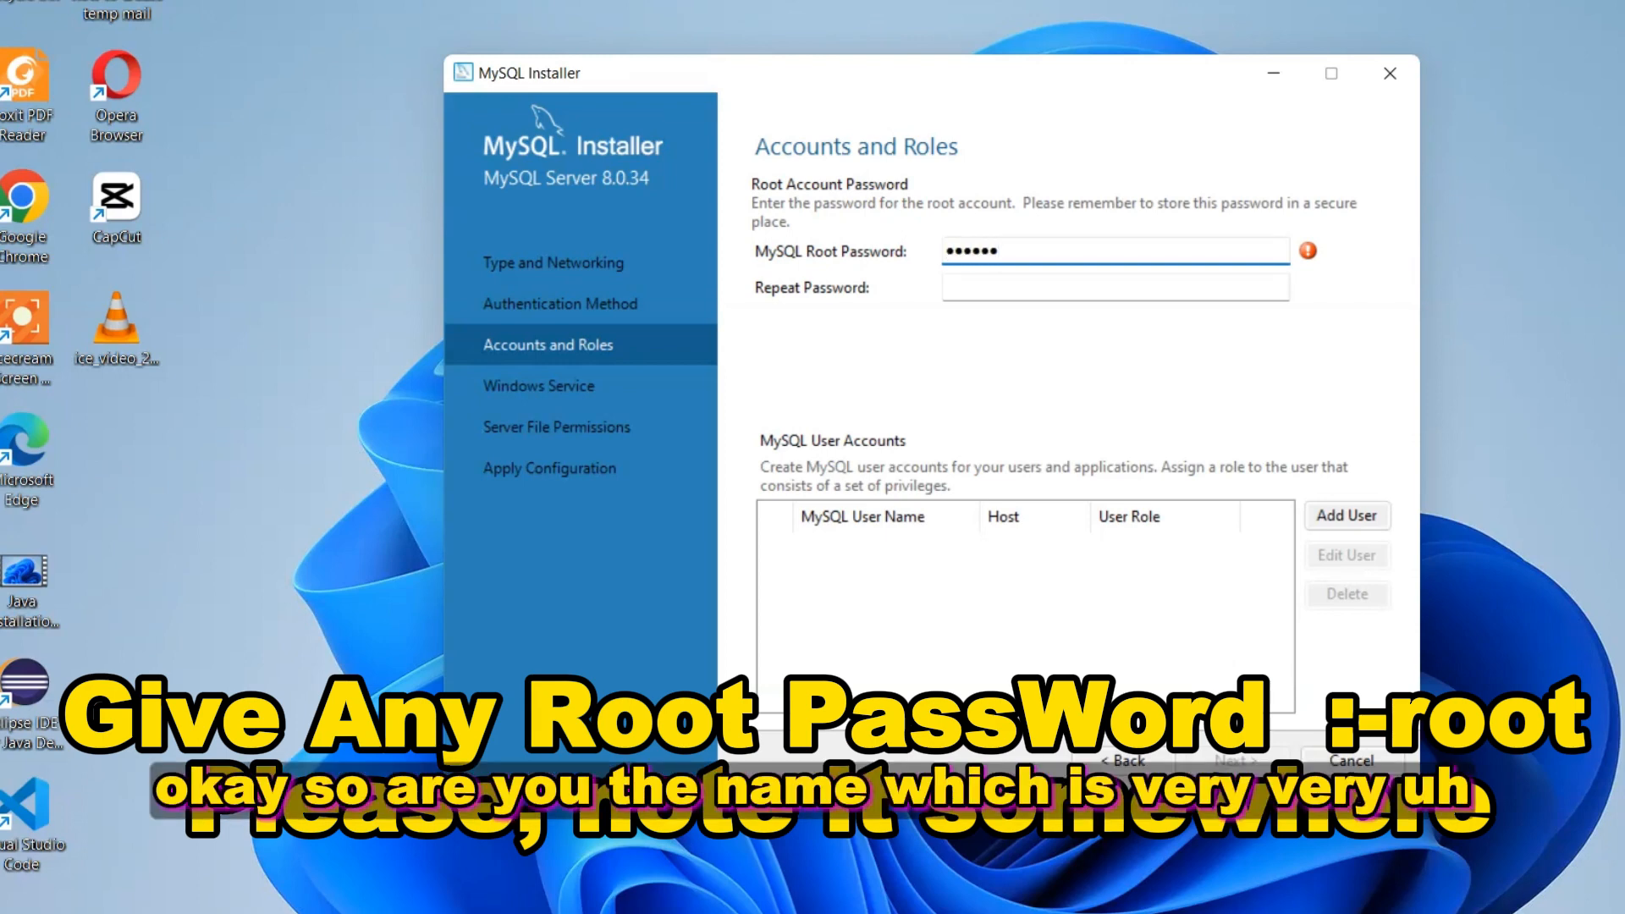
Enter and repeat the MySQL root account password, then continue to Windows Service
{"action": "key", "text": "Tab"}
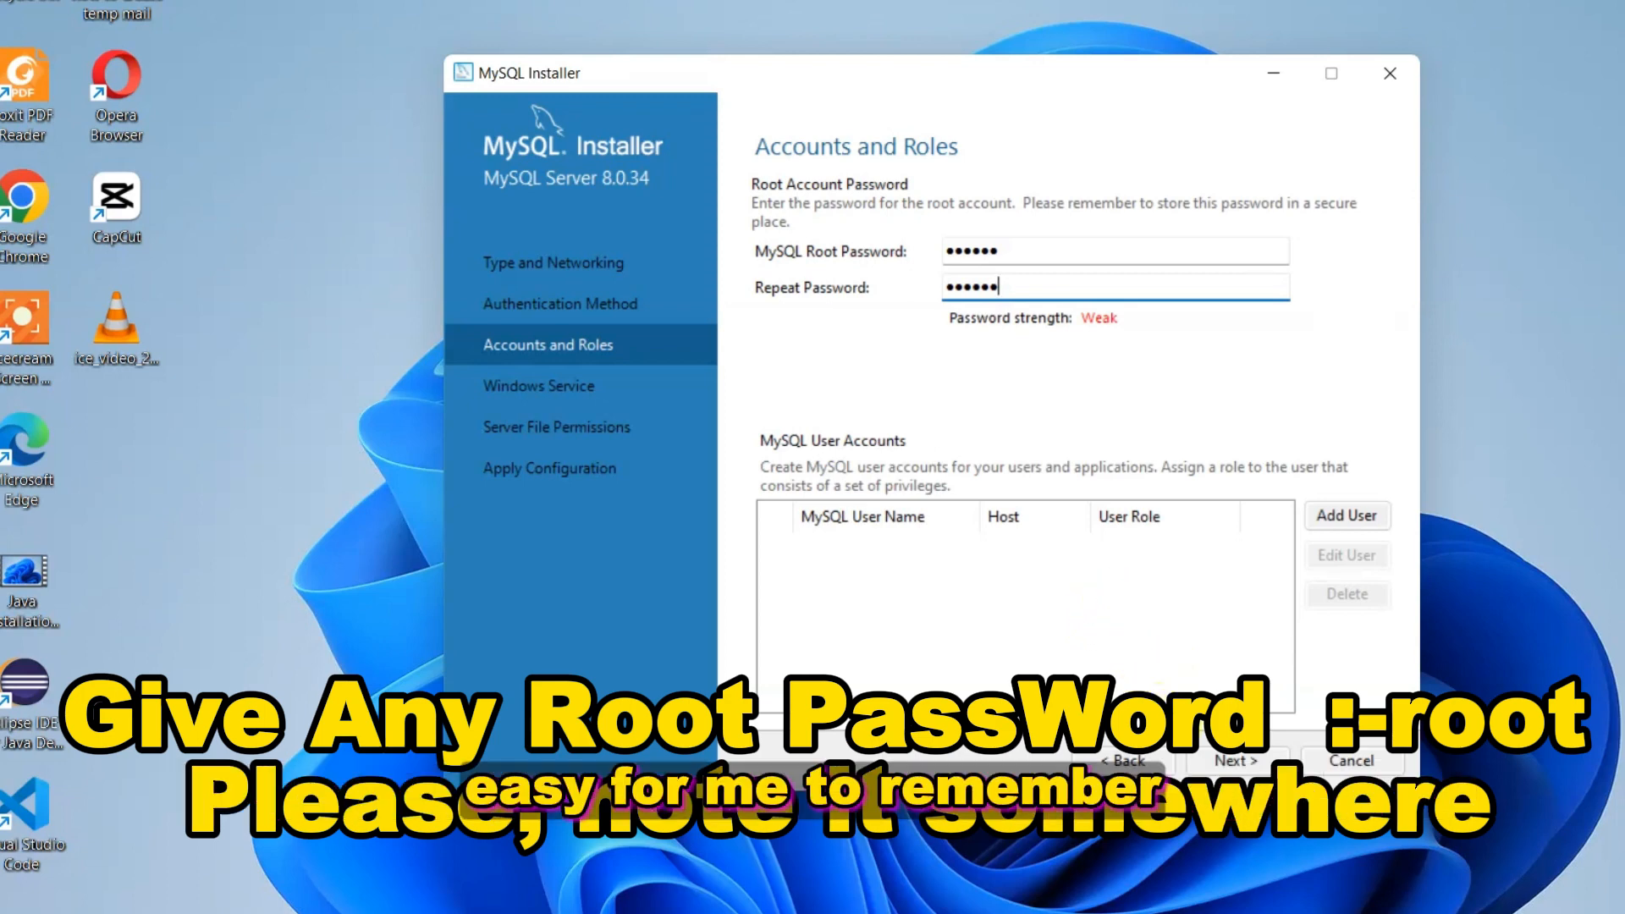
{"action": "left_click", "coordinate": [1223, 766]}
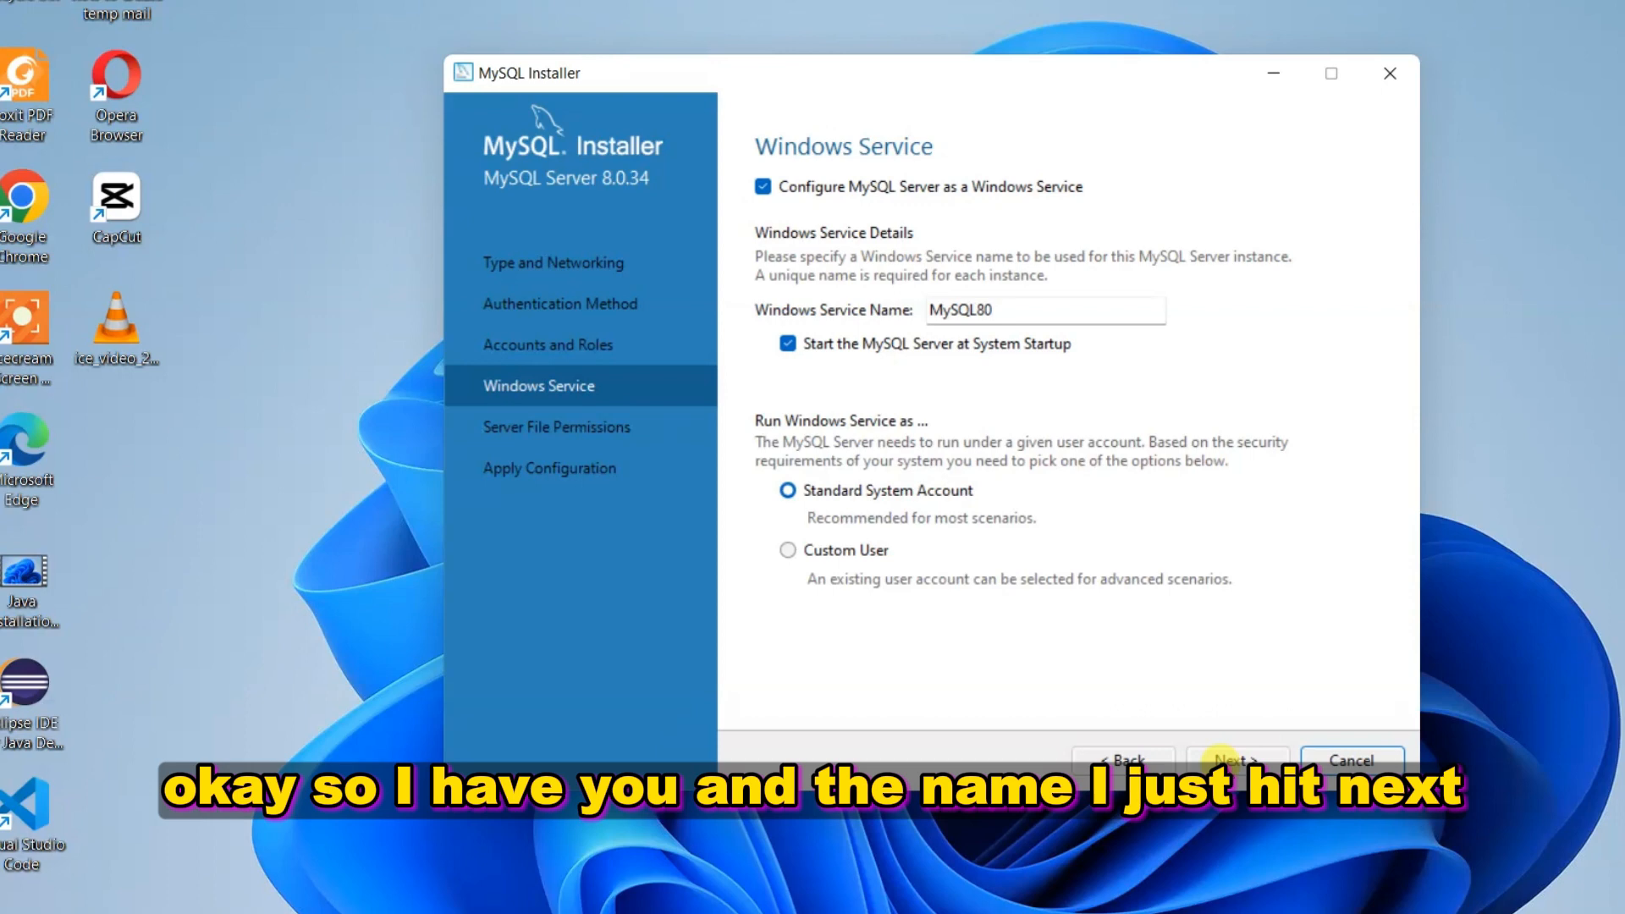
Keep the MySQL80 service and file-permission defaults and execute the server configuration
{"action": "left_click", "coordinate": [1230, 761]}
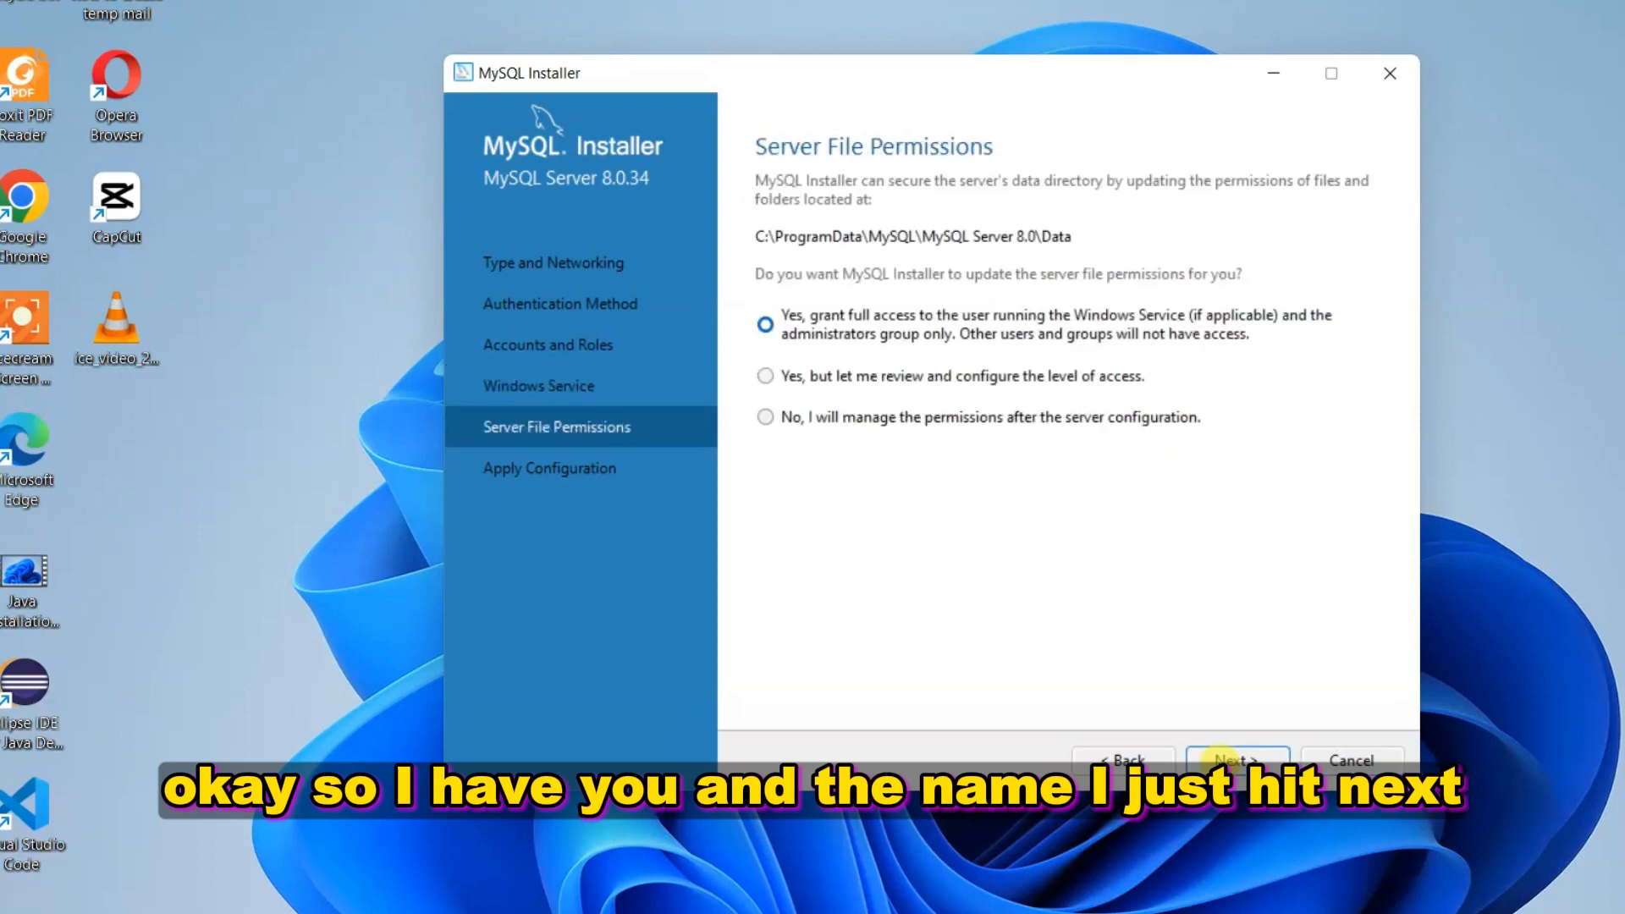
{"action": "left_click", "coordinate": [1220, 764]}
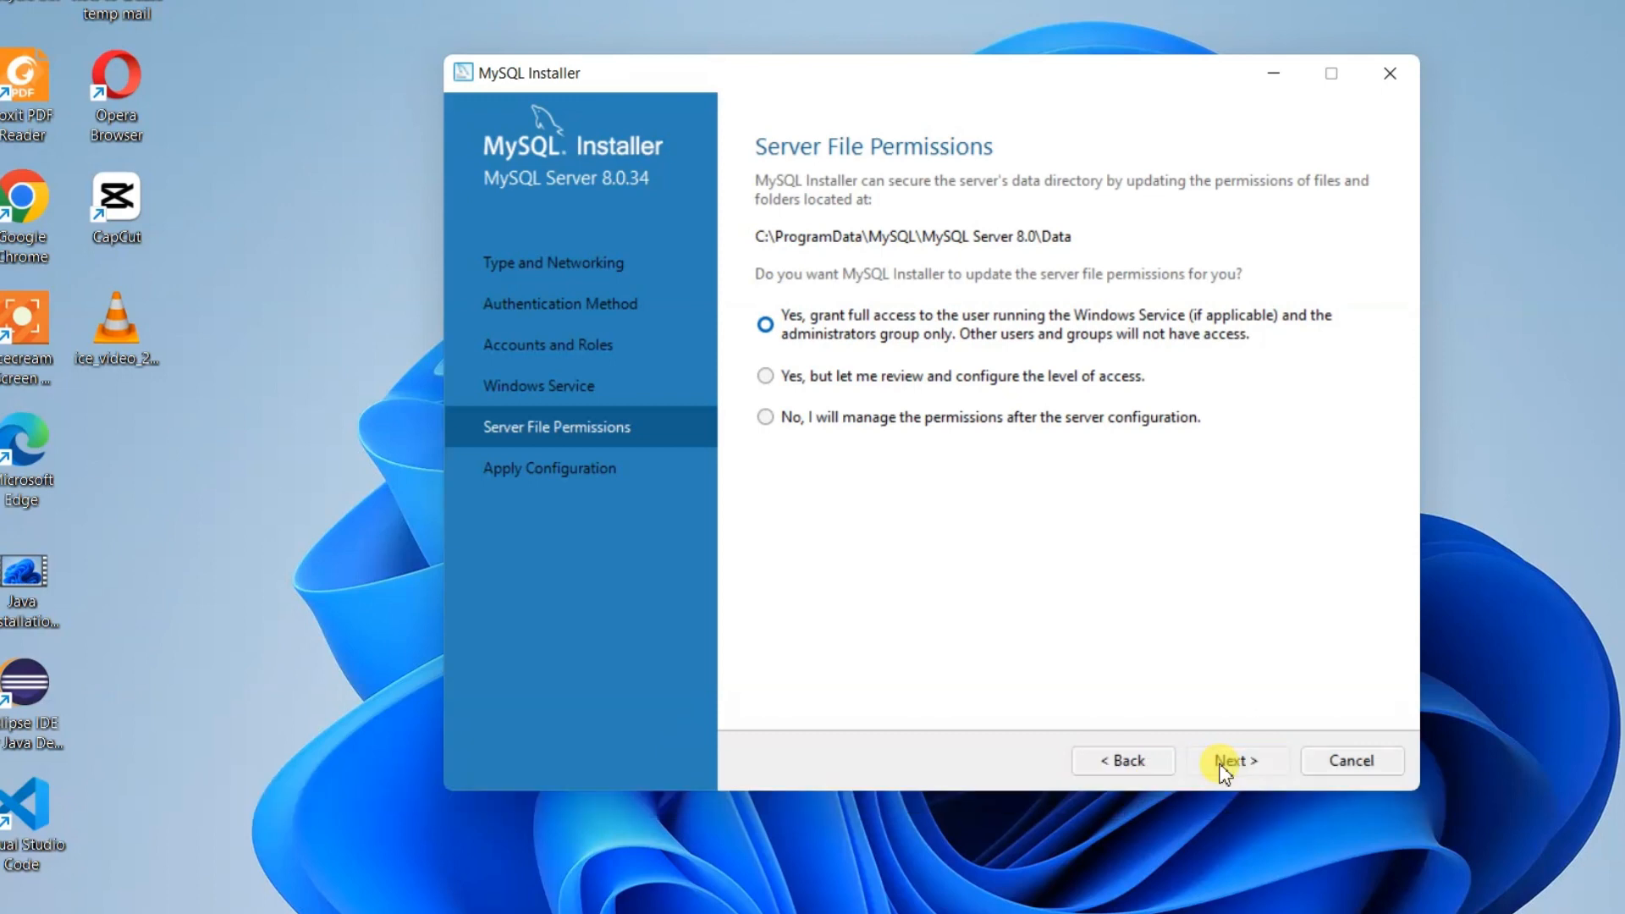
{"action": "left_click", "coordinate": [1222, 764]}
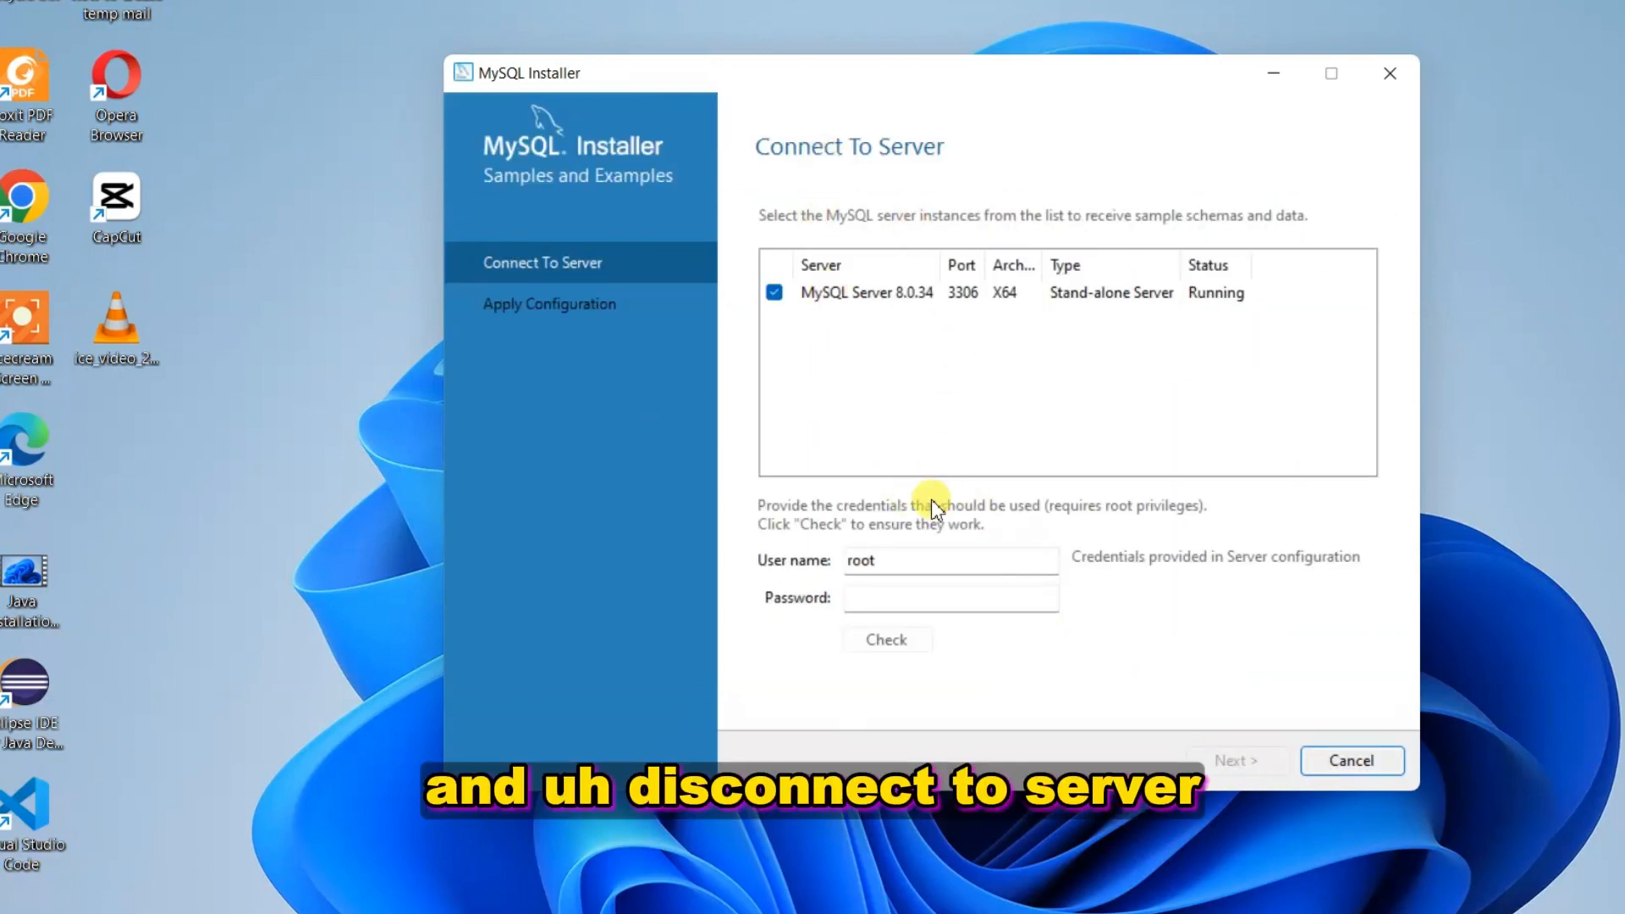
Enter the root password, Check until Connection succeeded, then go to Apply Configuration
{"action": "left_click", "coordinate": [945, 598]}
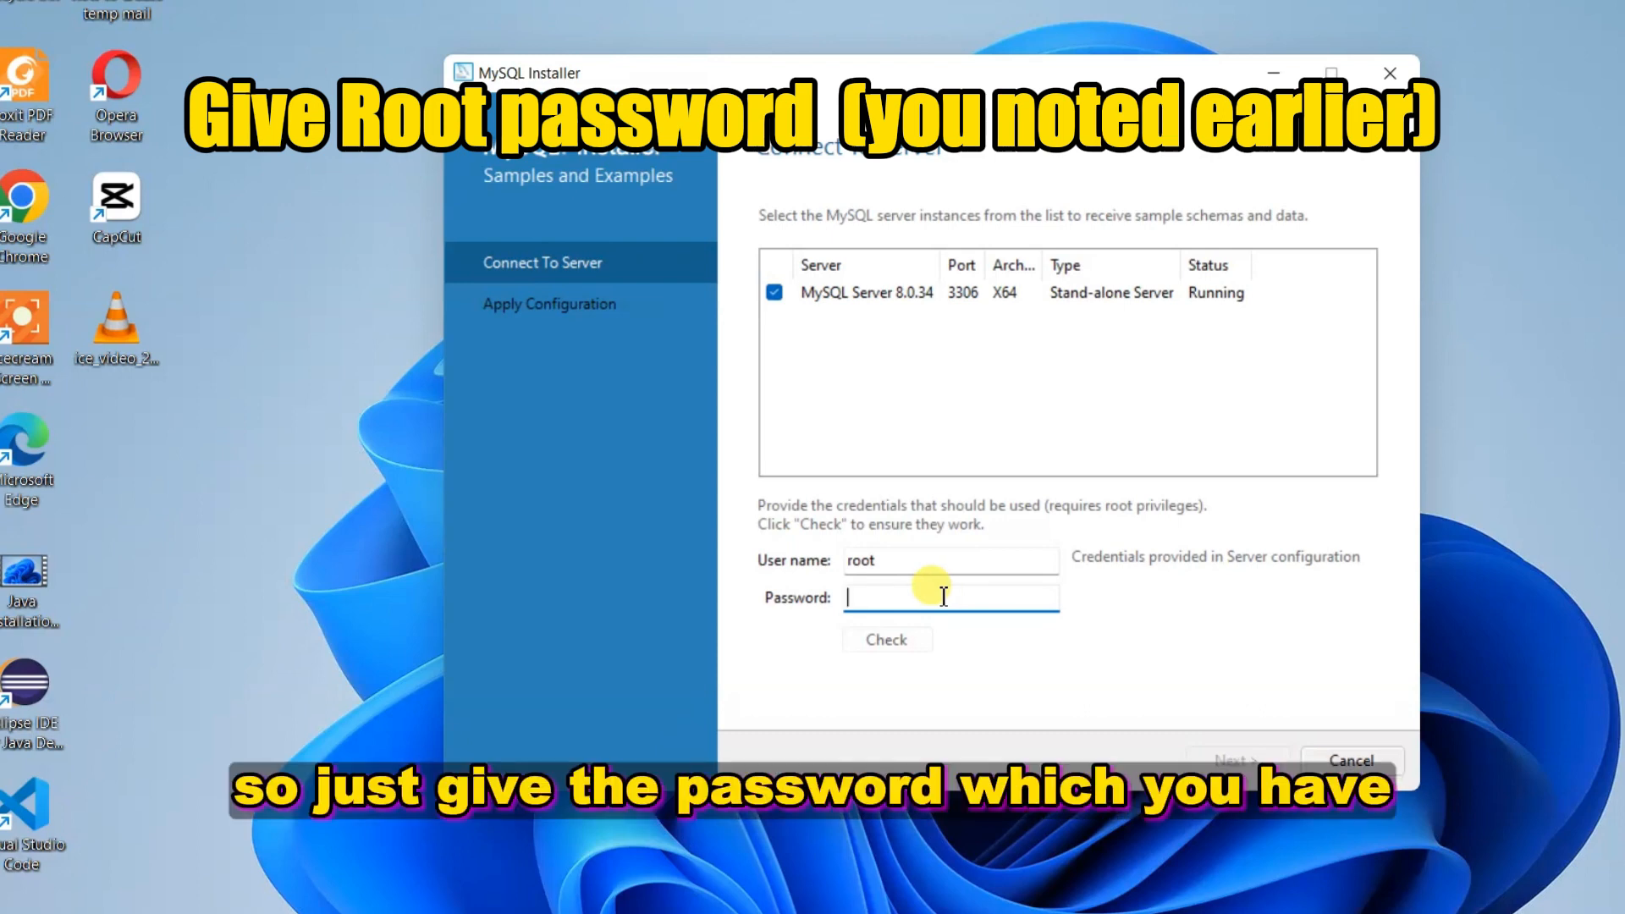
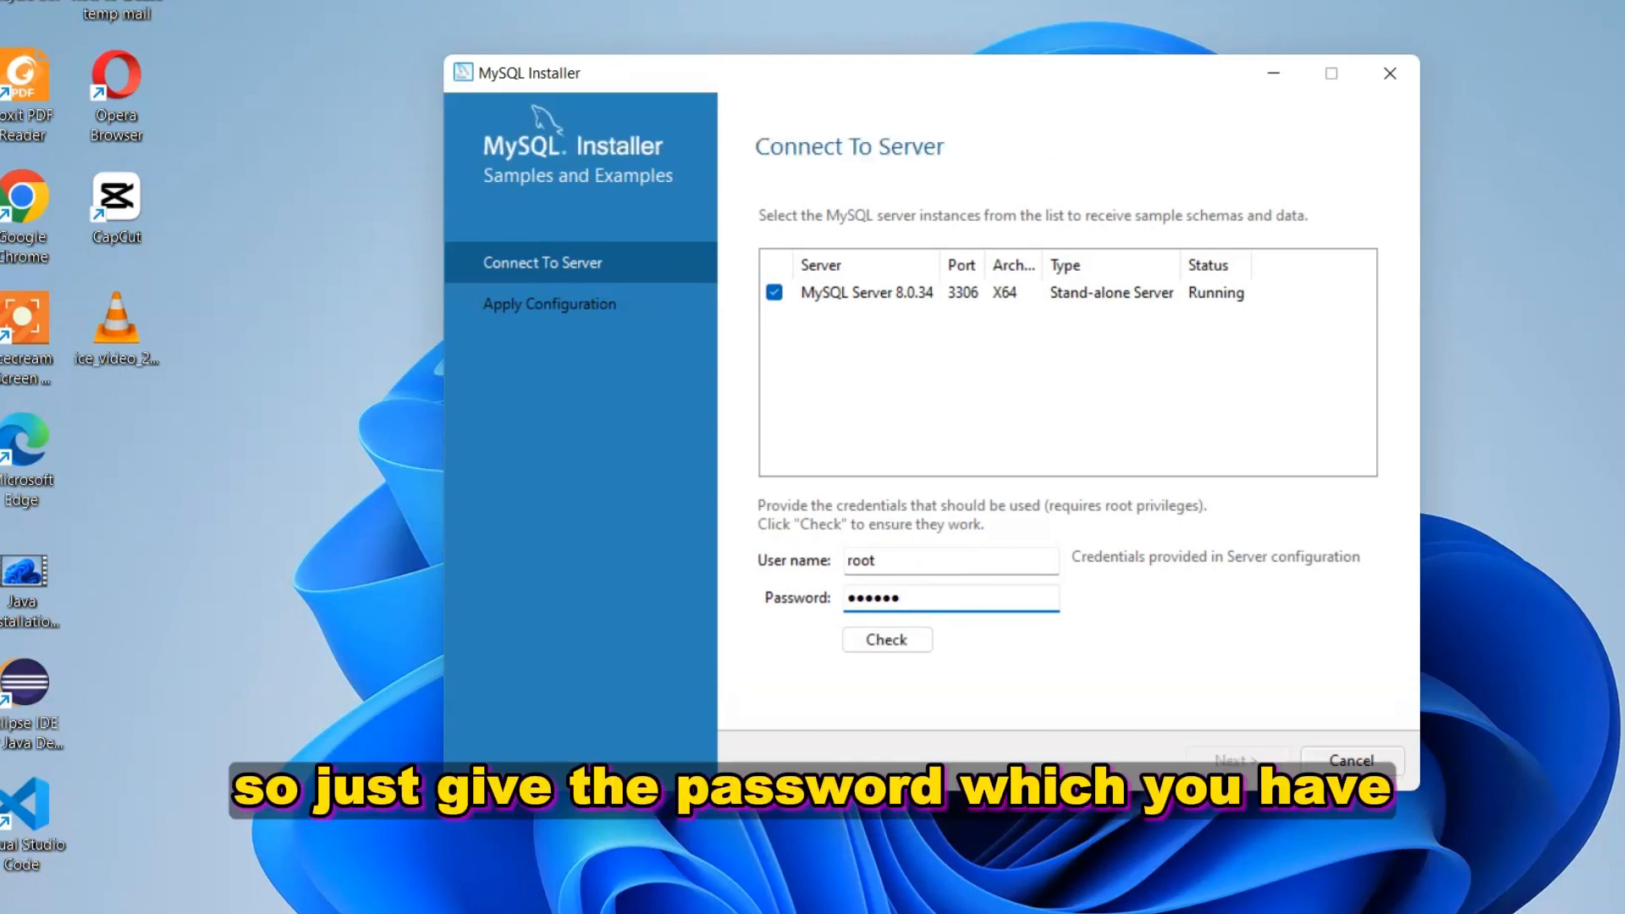
{"action": "left_click", "coordinate": [853, 639]}
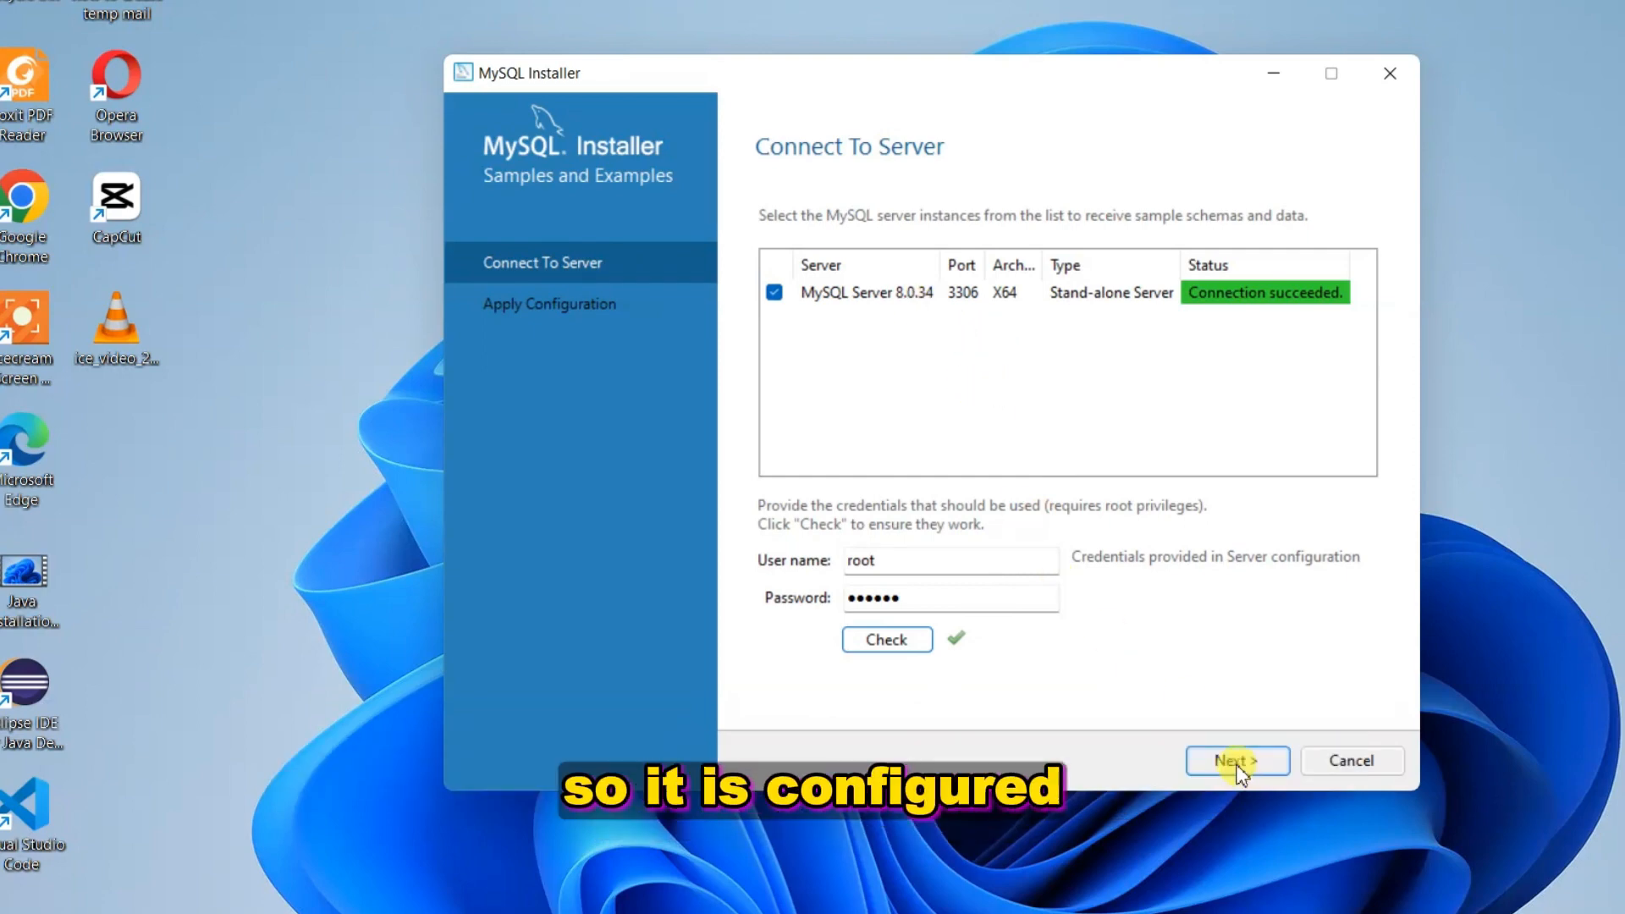
{"action": "left_click", "coordinate": [1237, 761]}
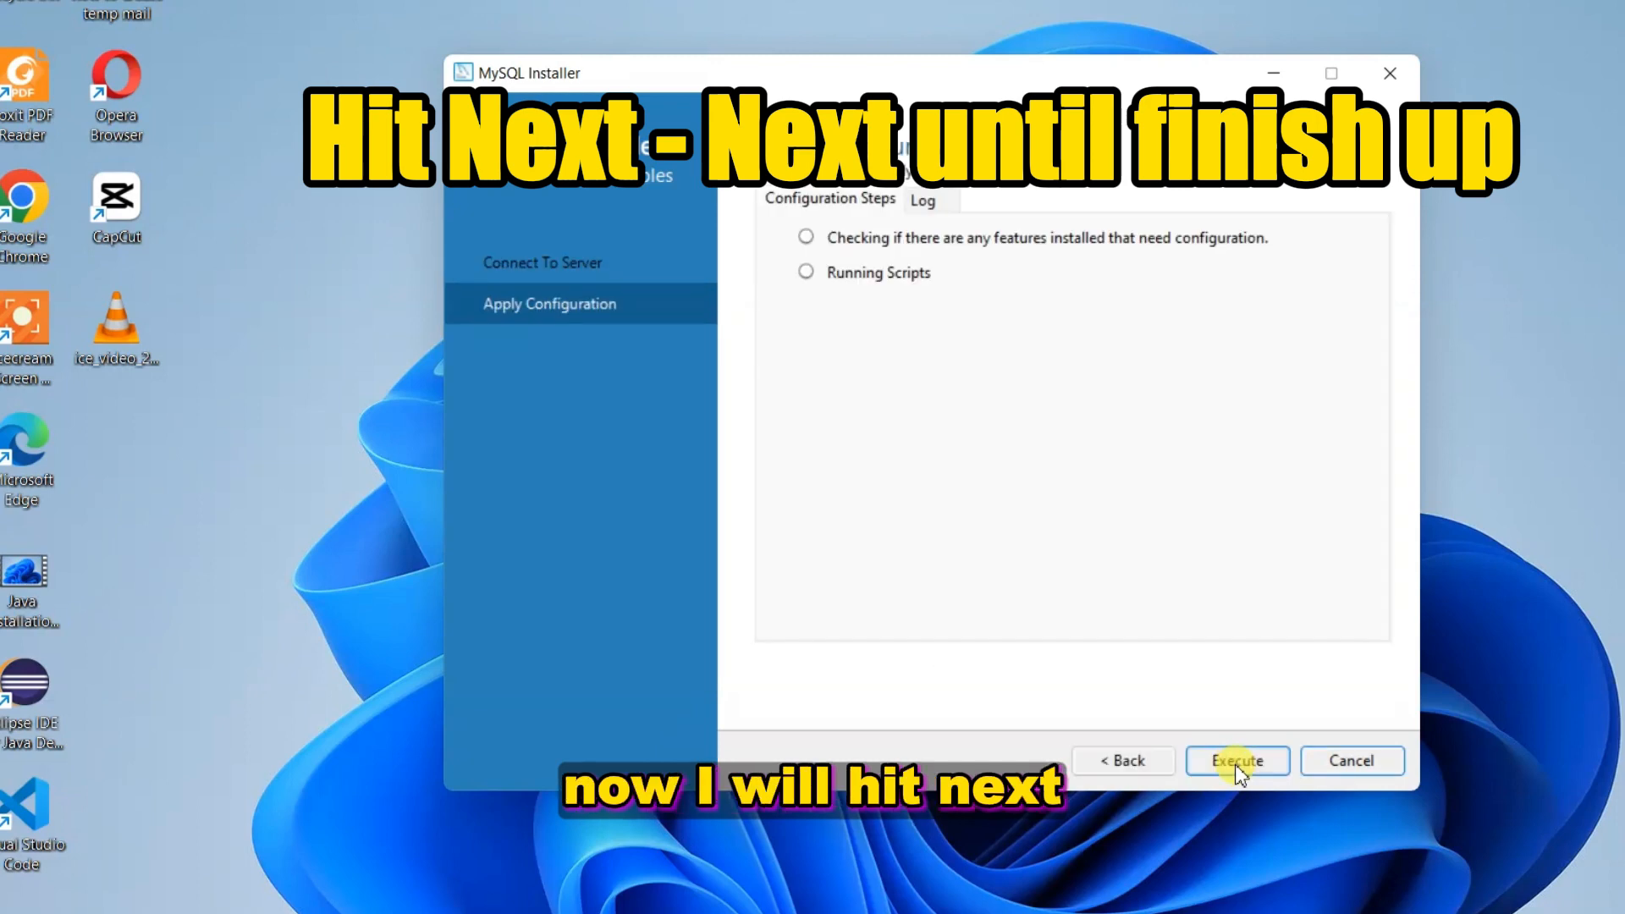
Execute the Samples and Examples configuration and finish setup, launching MySQL Shell
{"action": "left_click", "coordinate": [1236, 761]}
{"action": "left_click", "coordinate": [1352, 761]}
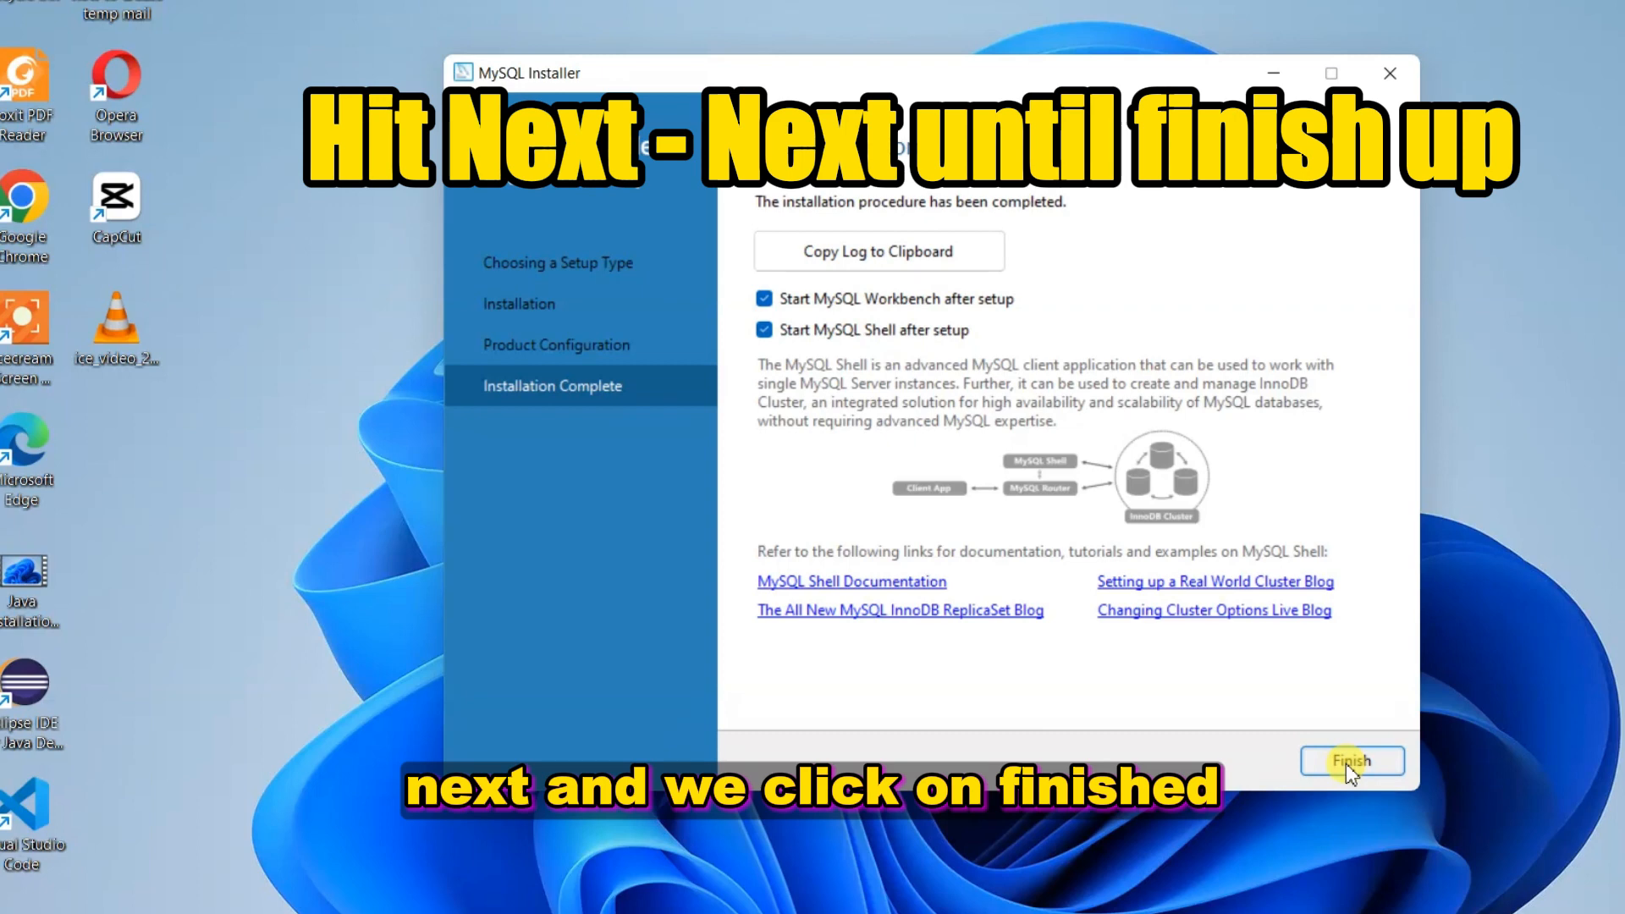
{"action": "left_click", "coordinate": [1363, 767]}
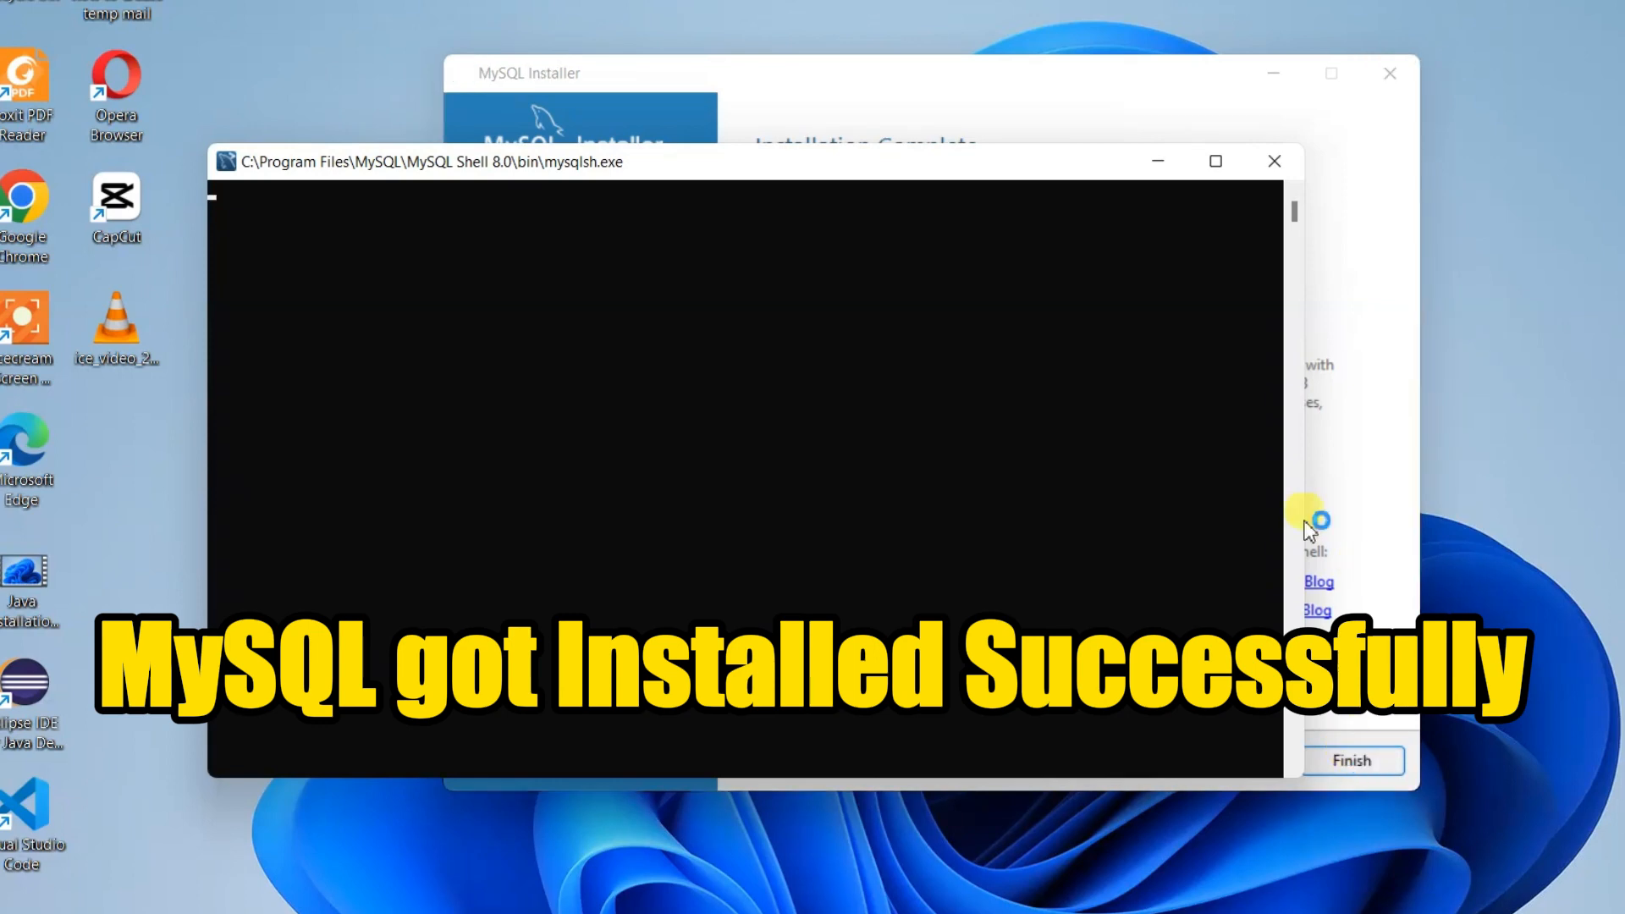
Minimize and restore the blank MySQL Shell 8.0 console, then bring up Windows Search
{"action": "left_click", "coordinate": [1165, 167]}
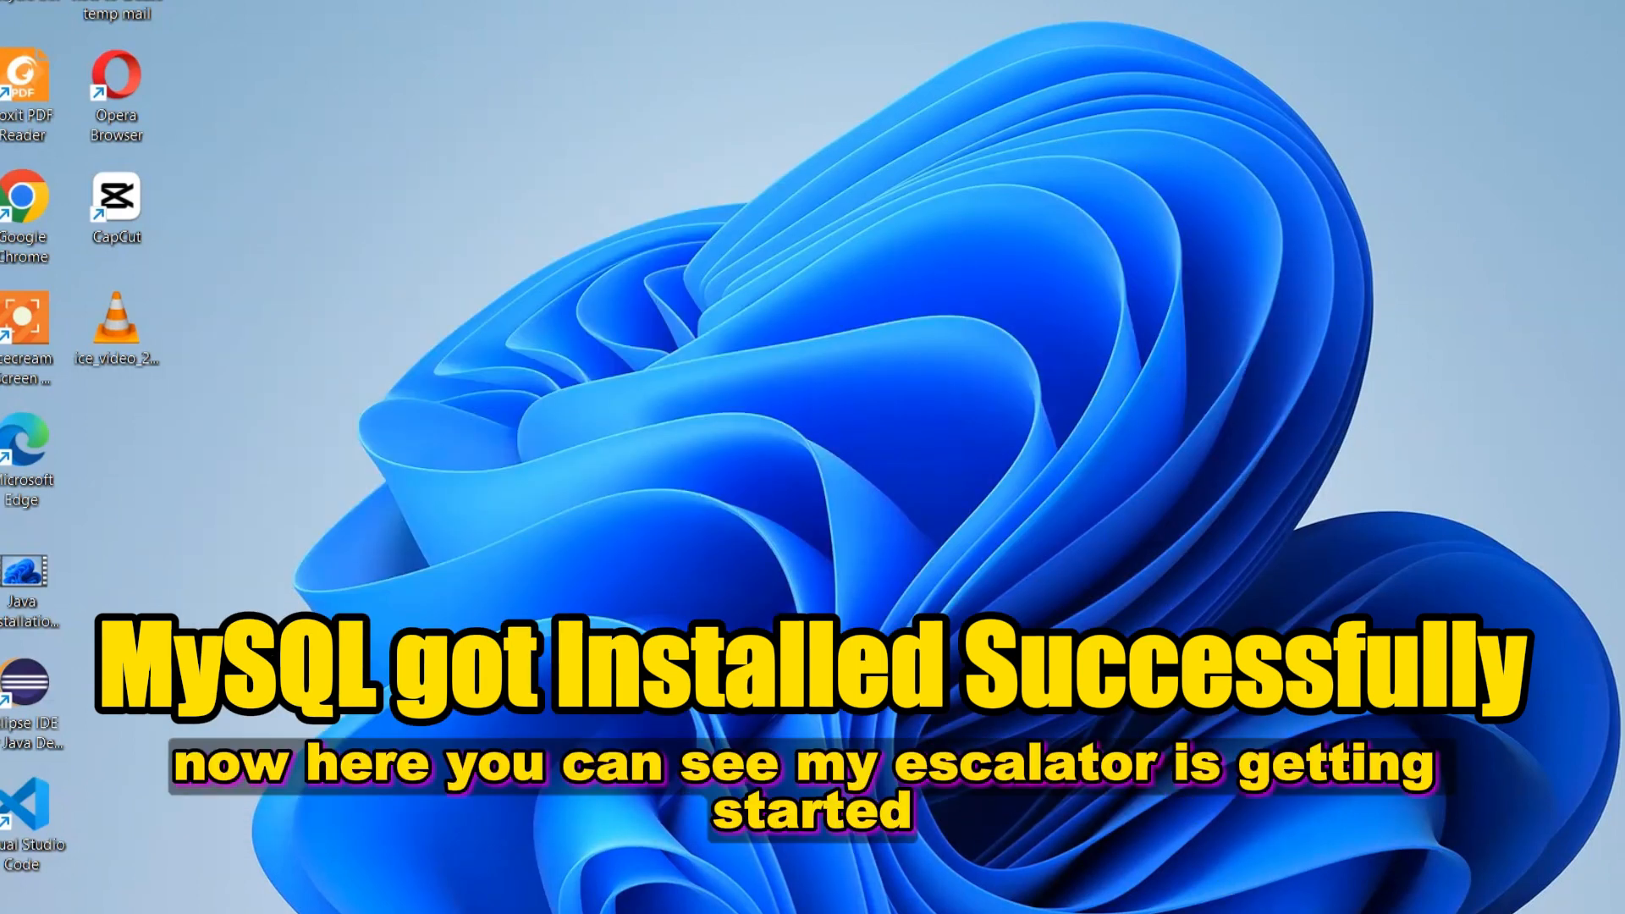
{"action": "key", "text": "alt+Tab"}
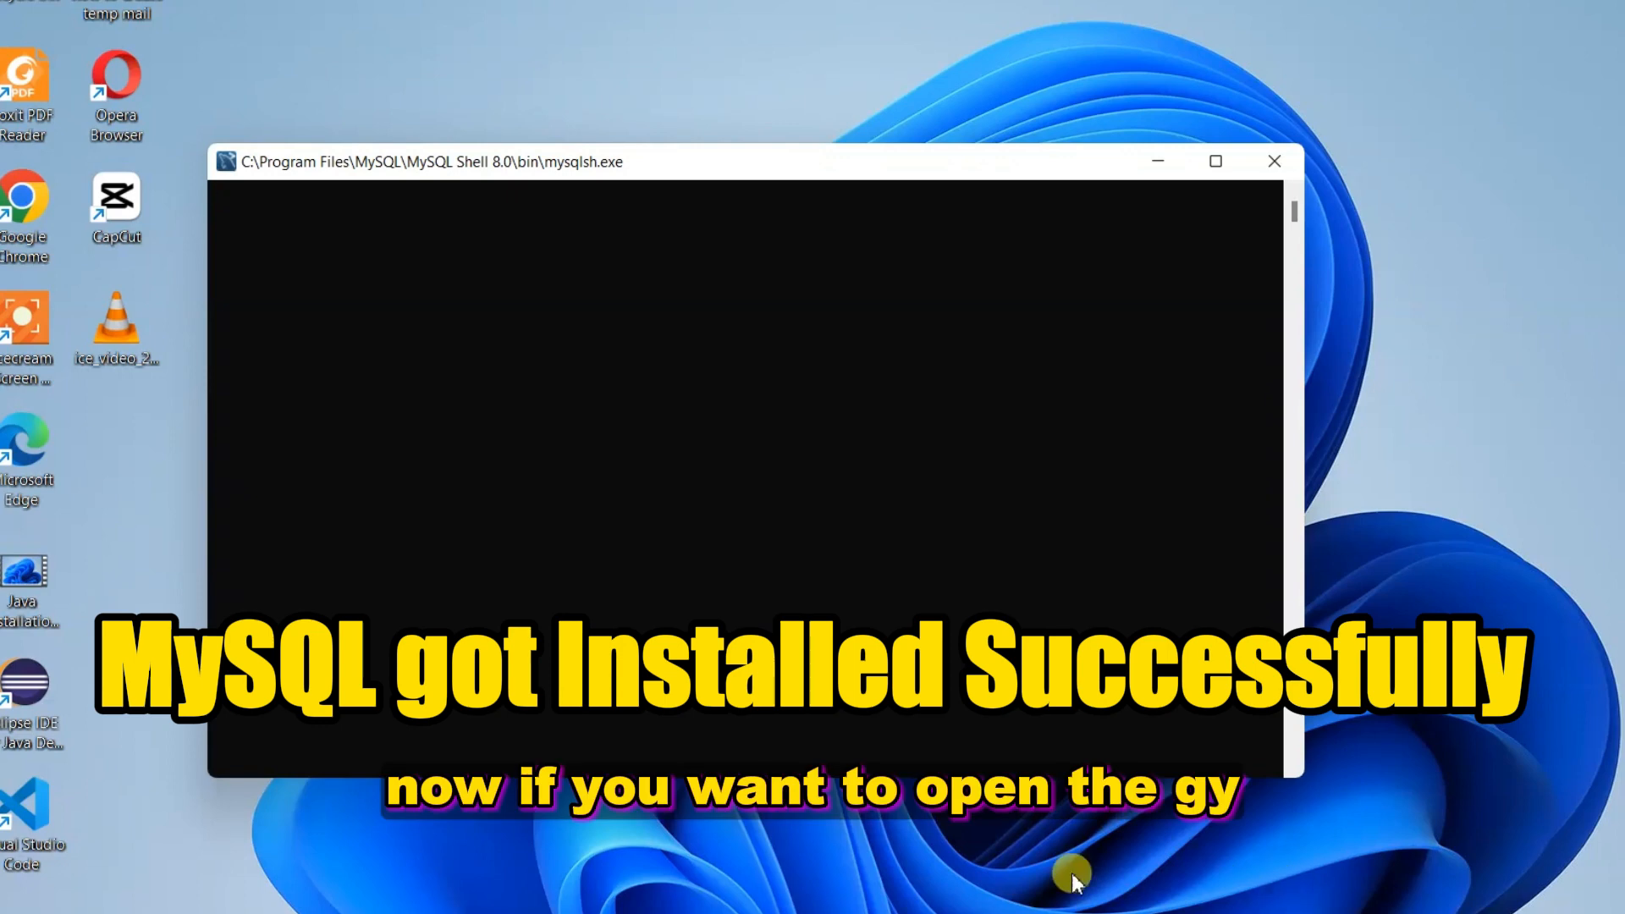
{"action": "key", "text": "super"}
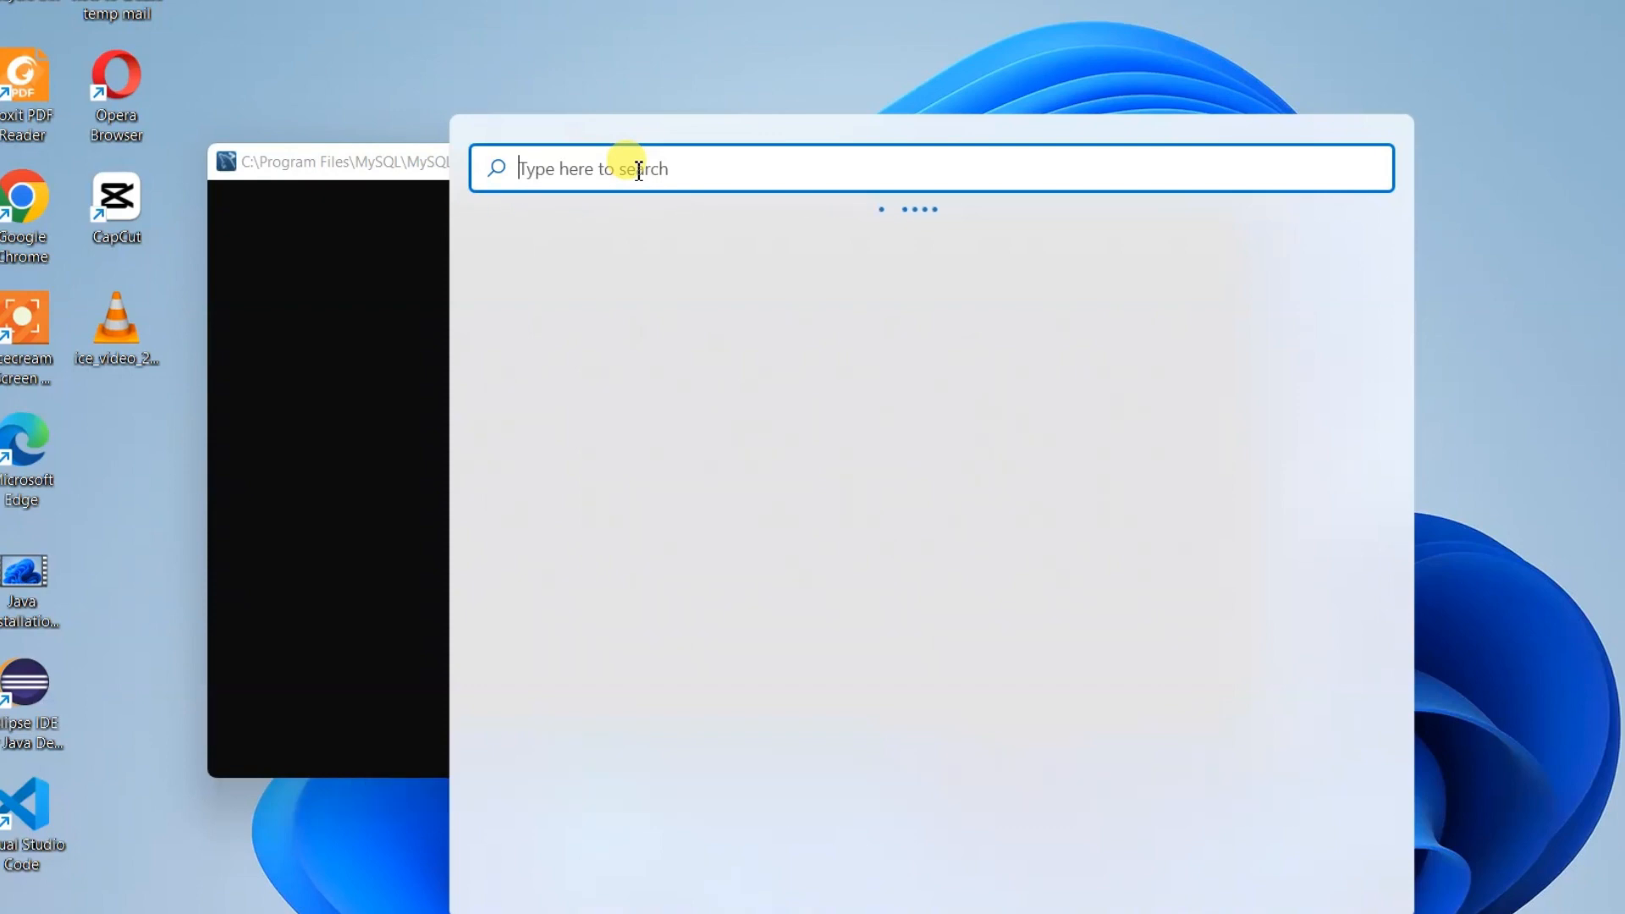
Search 'mysql', pin MySQL Workbench 8.0 CE to Start and the taskbar, and launch it
{"action": "type", "text": "mysql"}
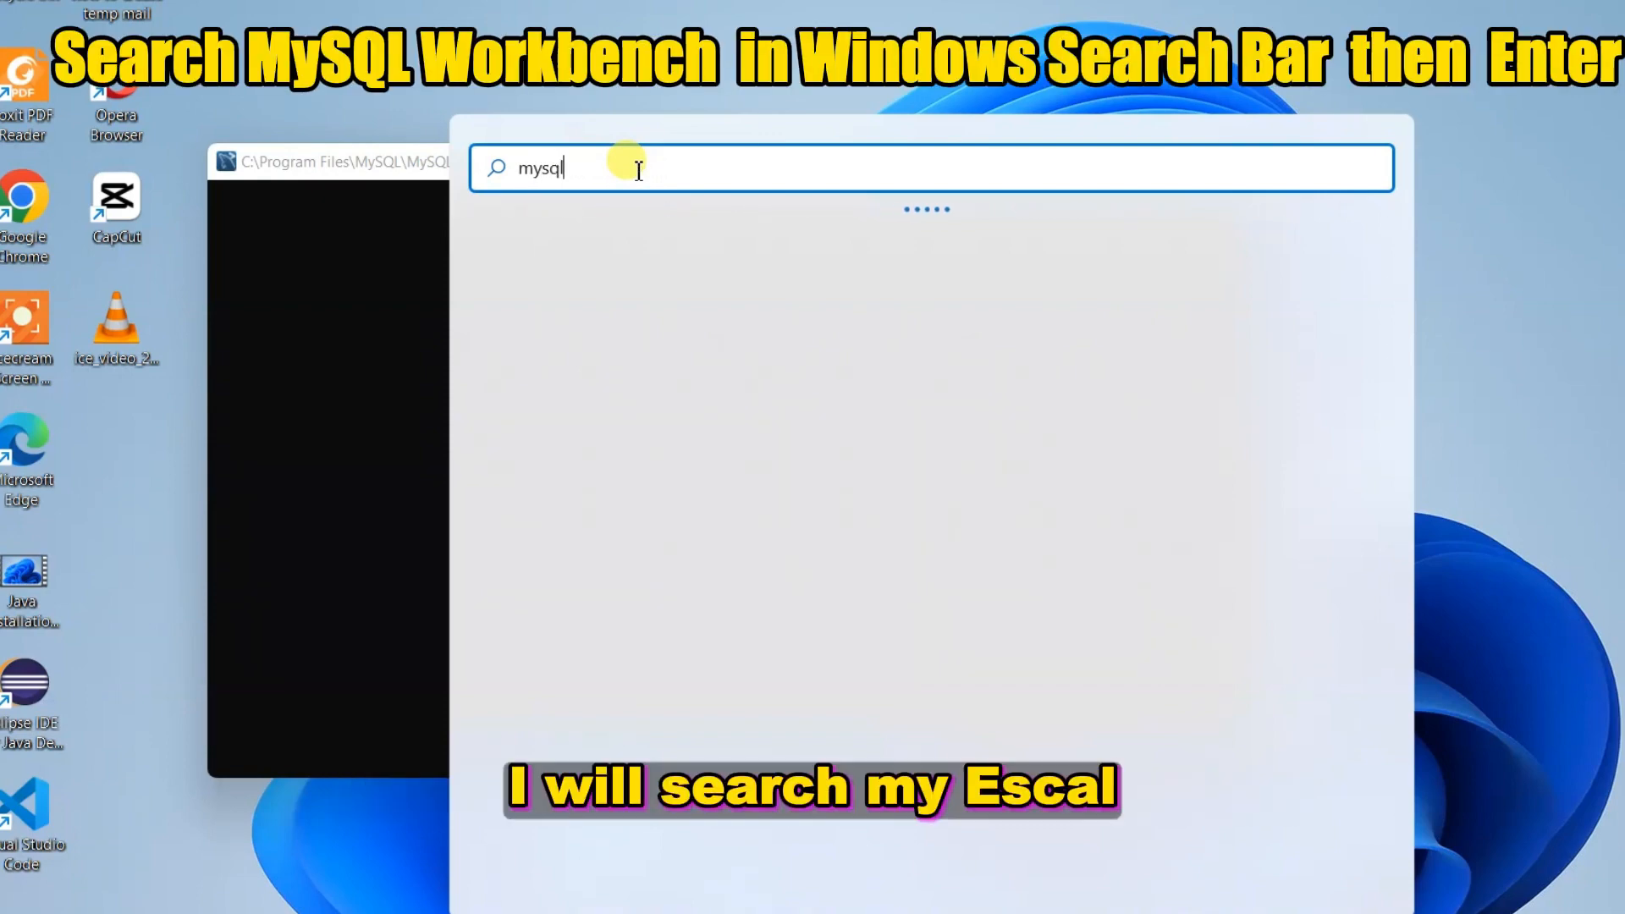
{"action": "key", "text": "BackSpace"}
{"action": "key", "text": "BackSpace"}
{"action": "key", "text": "BackSpace"}
{"action": "key", "text": "BackSpace"}
{"action": "key", "text": "BackSpace"}
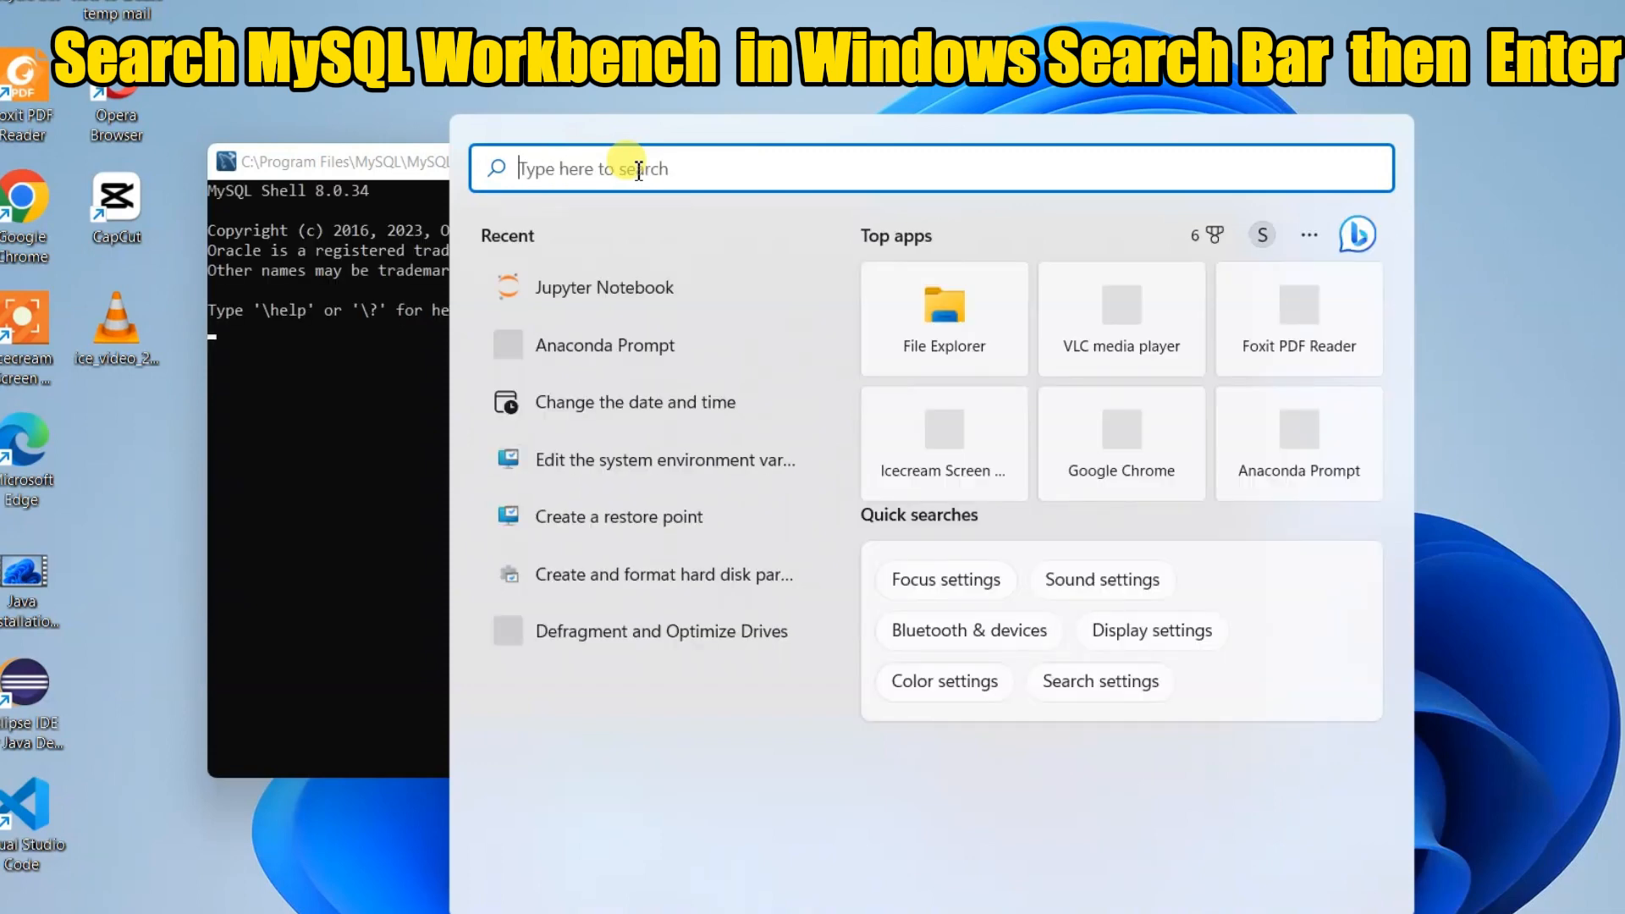
{"action": "type", "text": "m"}
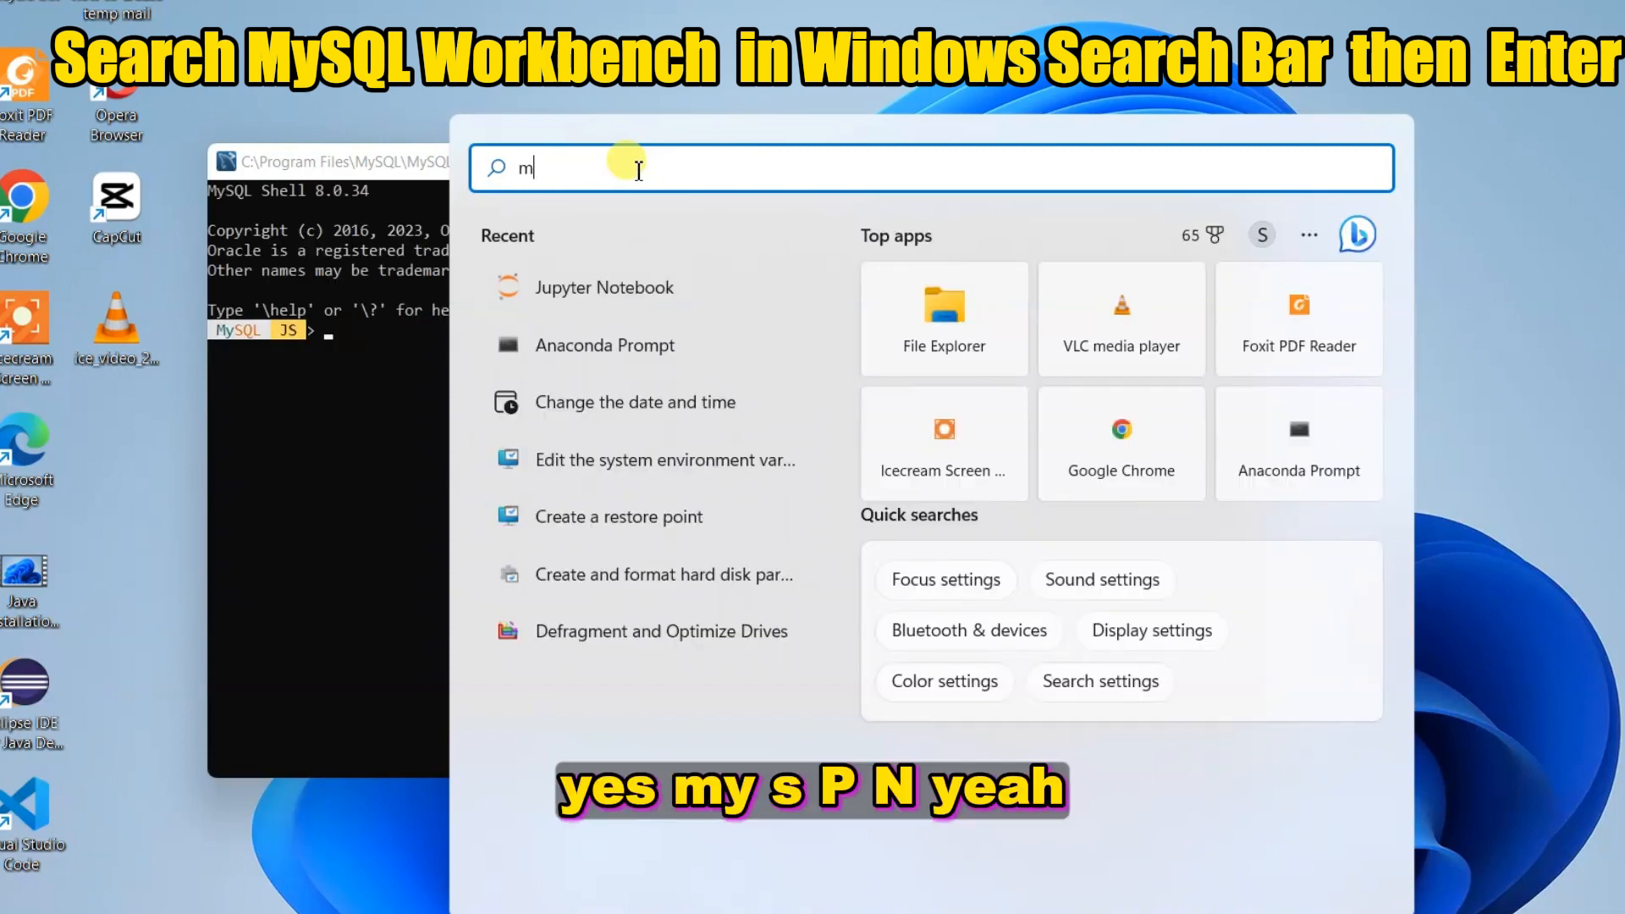
{"action": "type", "text": "ys"}
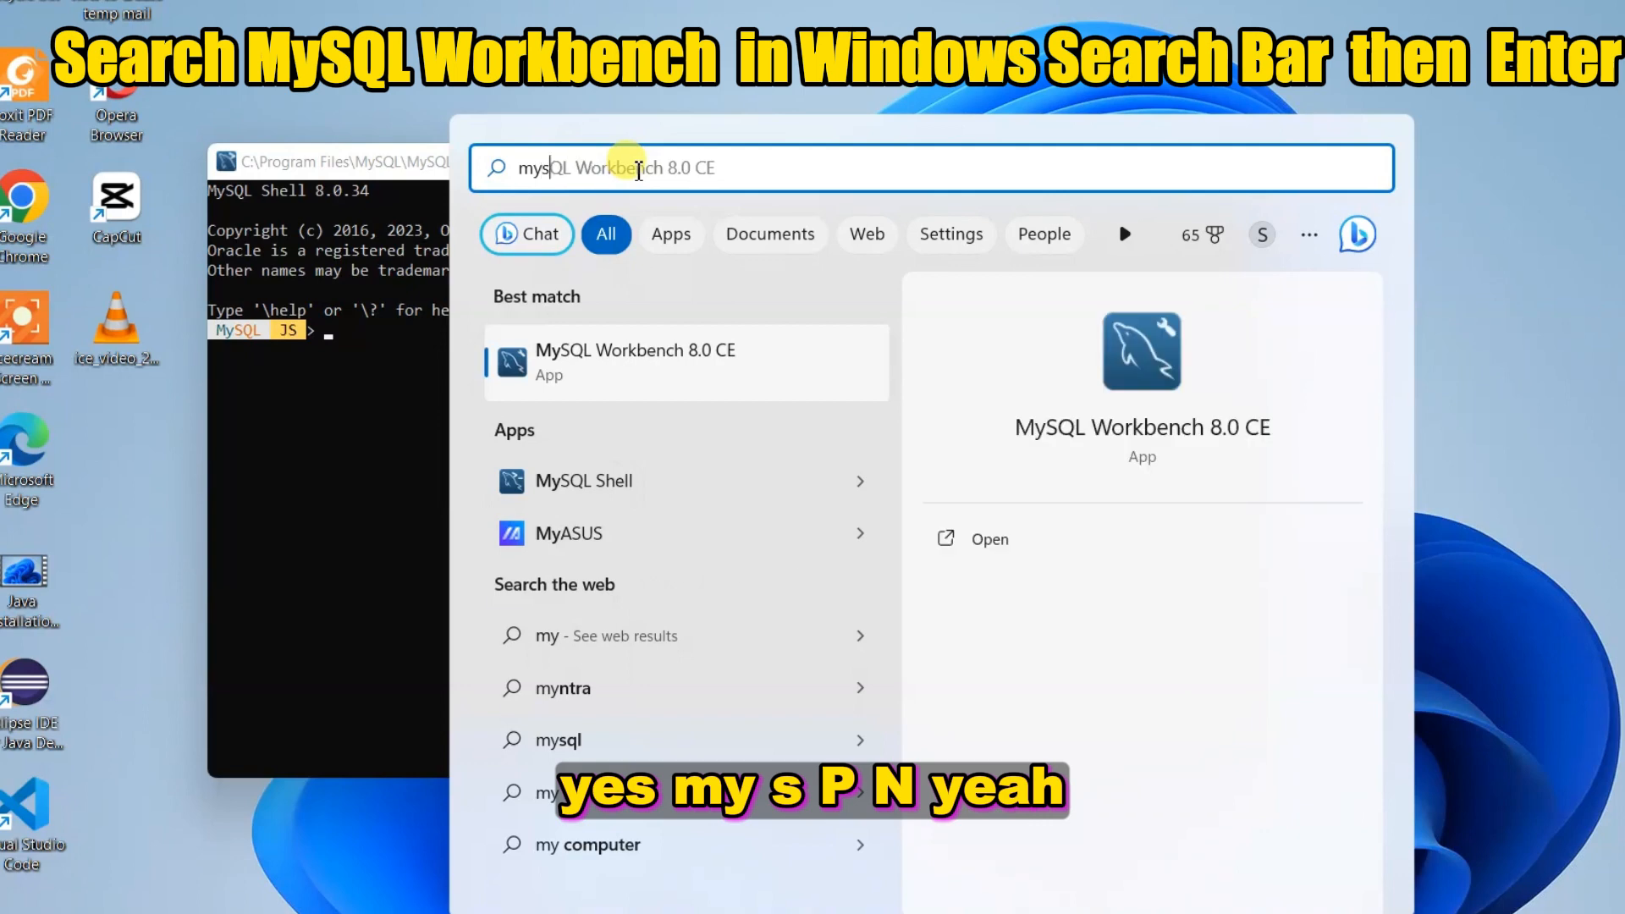
{"action": "type", "text": "ql"}
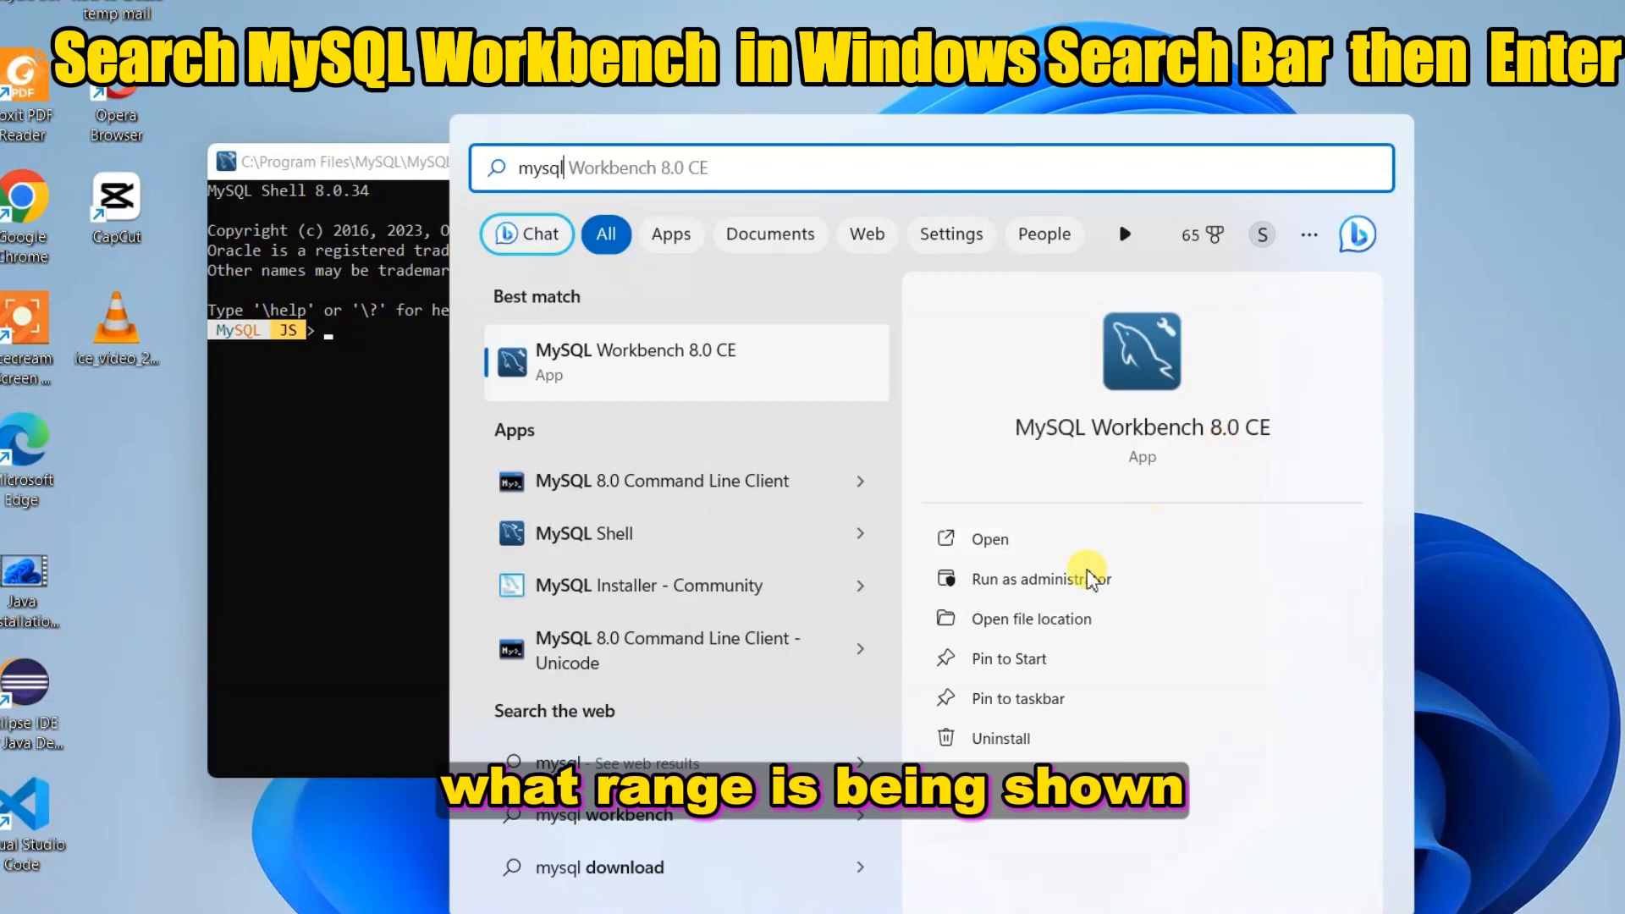
{"action": "left_click", "coordinate": [1048, 655]}
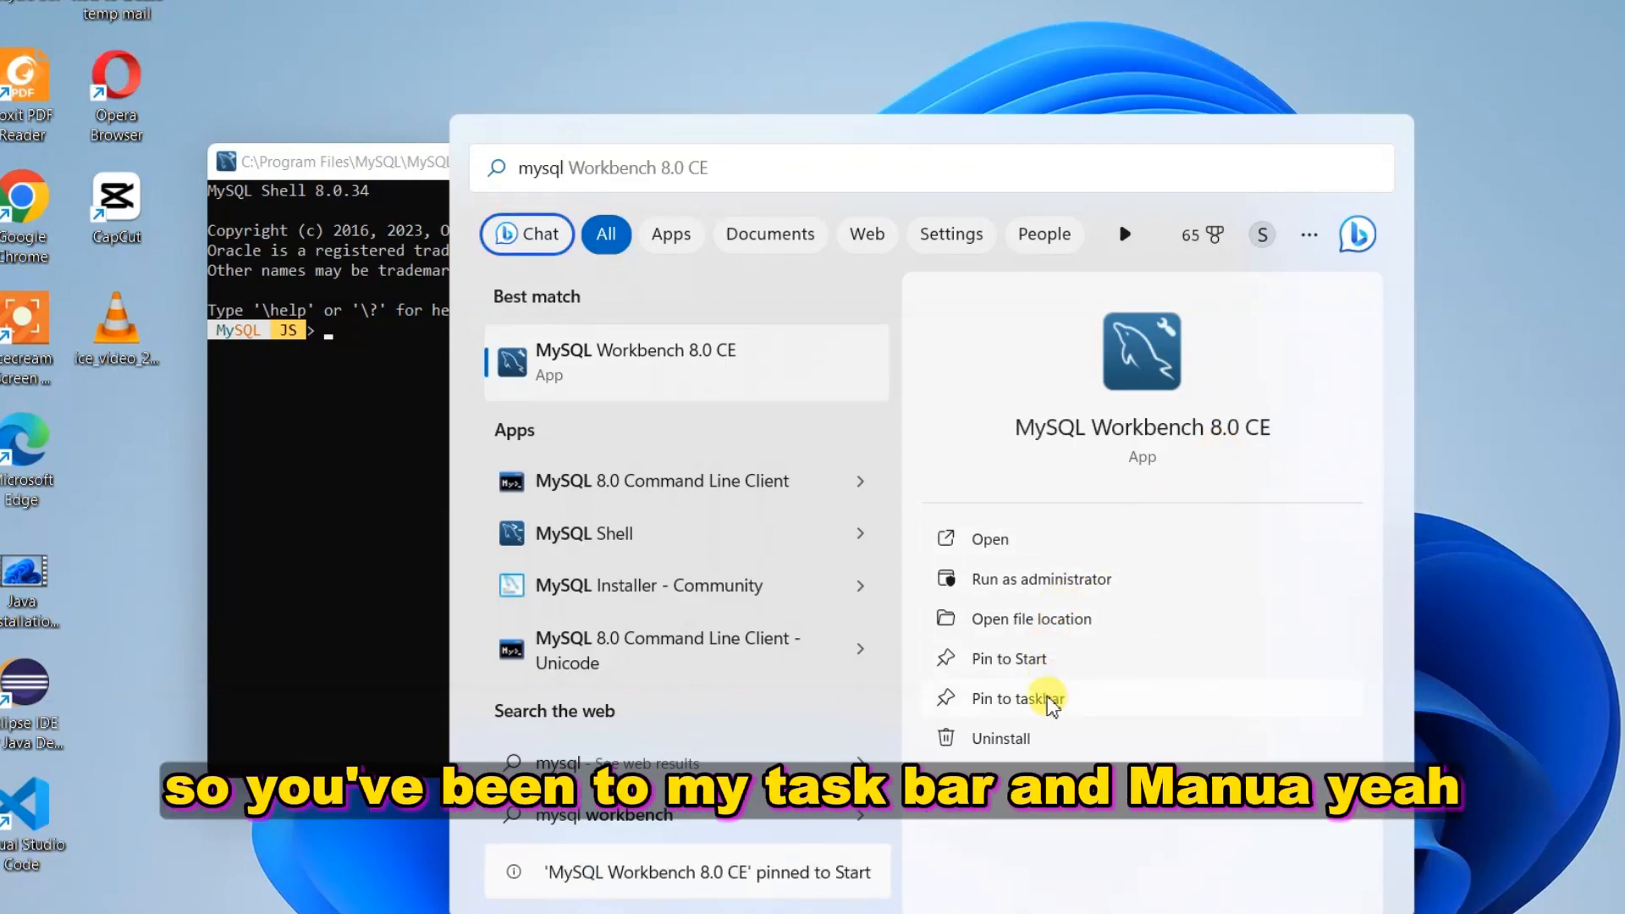
{"action": "left_click", "coordinate": [1048, 699]}
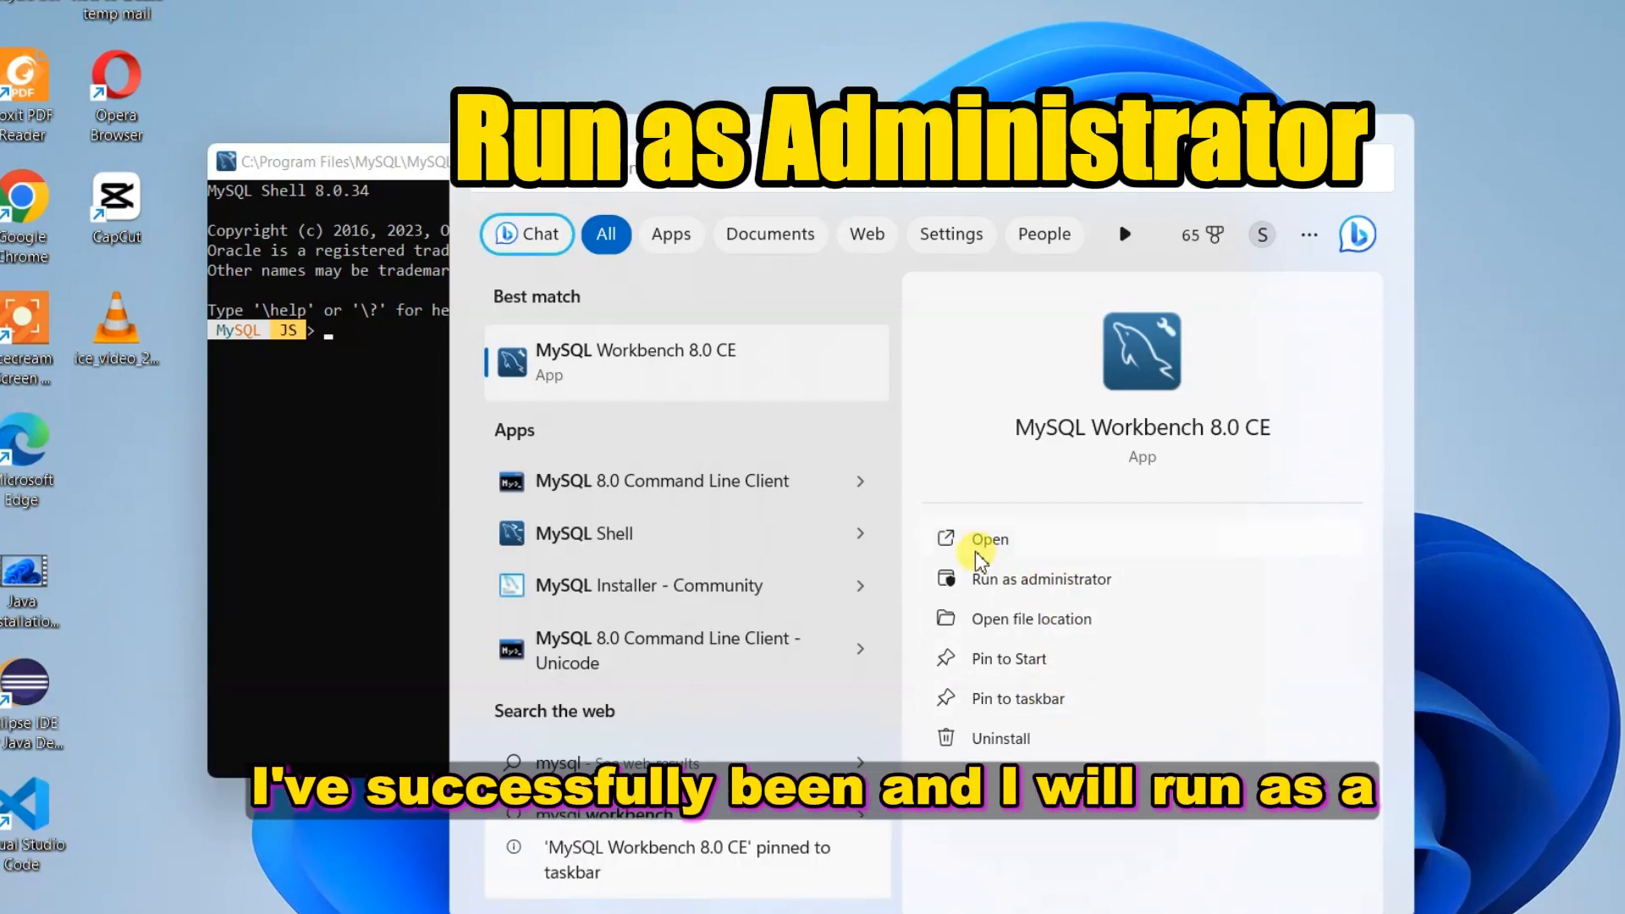
{"action": "left_click", "coordinate": [1016, 583]}
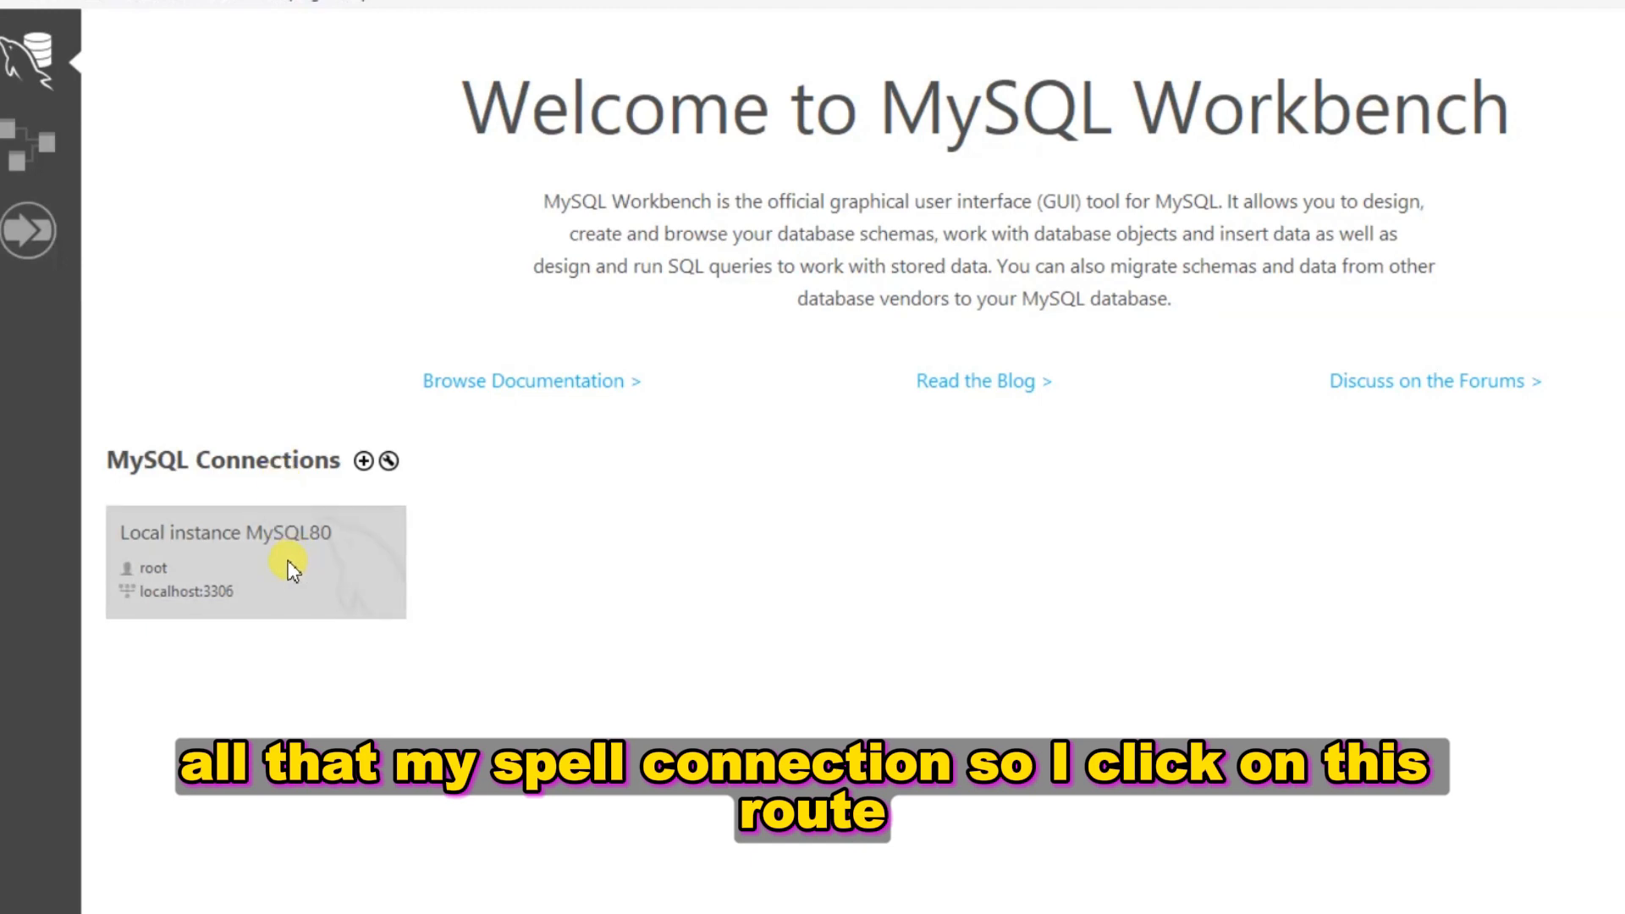
Connect to Local instance MySQL80 as root, entering the password and saving it in the vault
{"action": "left_click", "coordinate": [288, 560]}
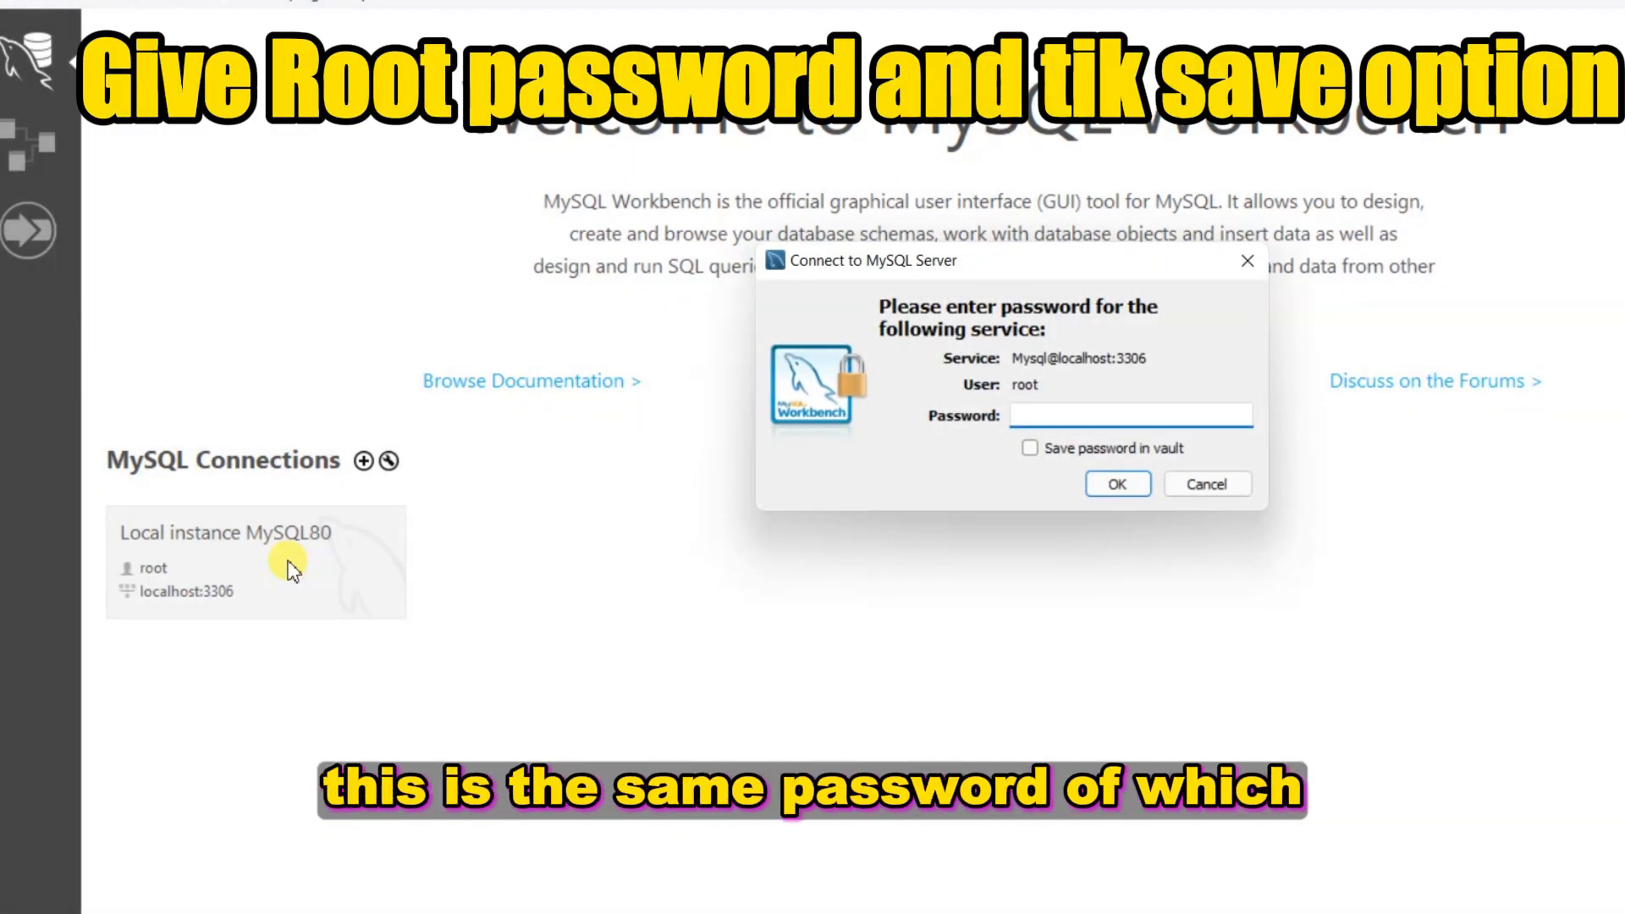
{"action": "left_click", "coordinate": [1030, 448]}
{"action": "left_click", "coordinate": [1035, 416]}
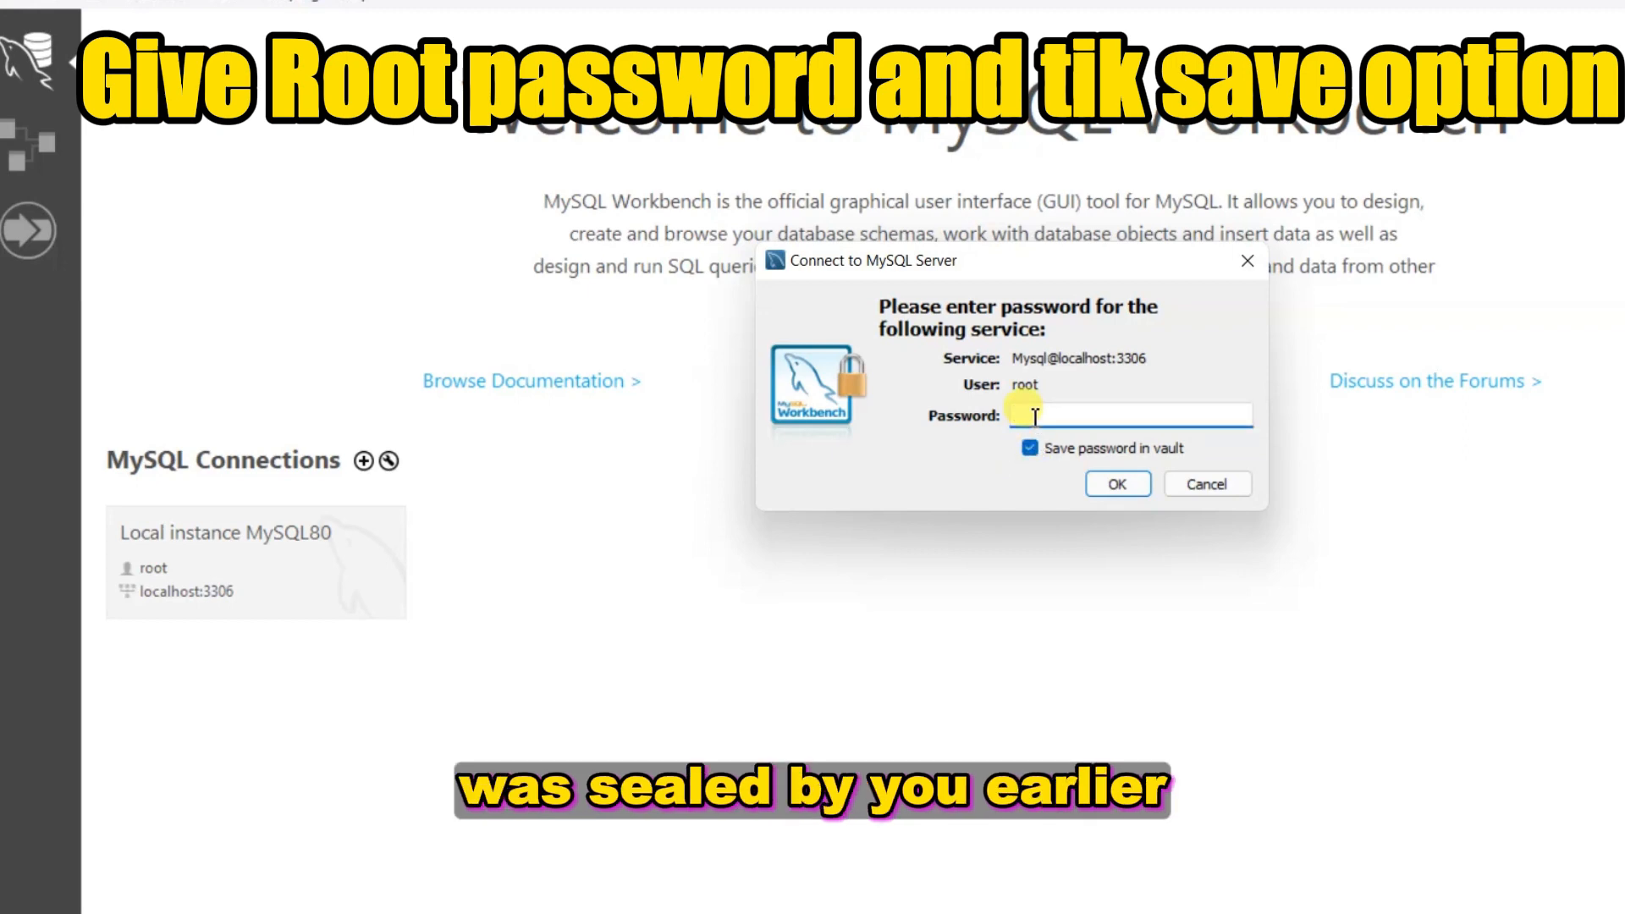
{"action": "type", "text": "******"}
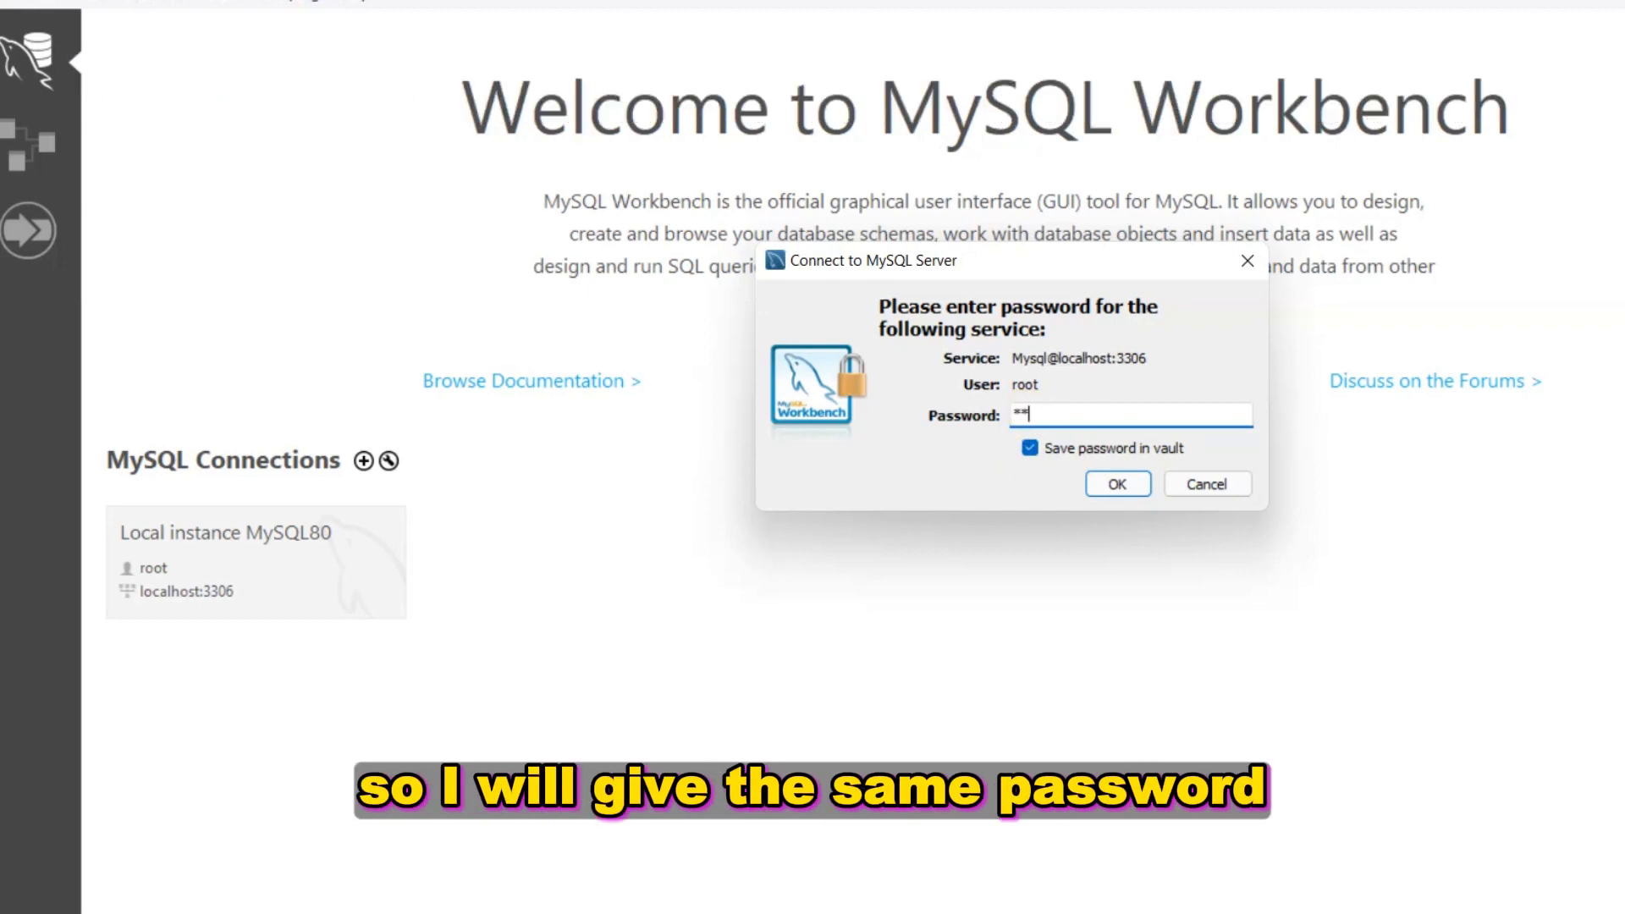
{"action": "left_click", "coordinate": [1116, 483]}
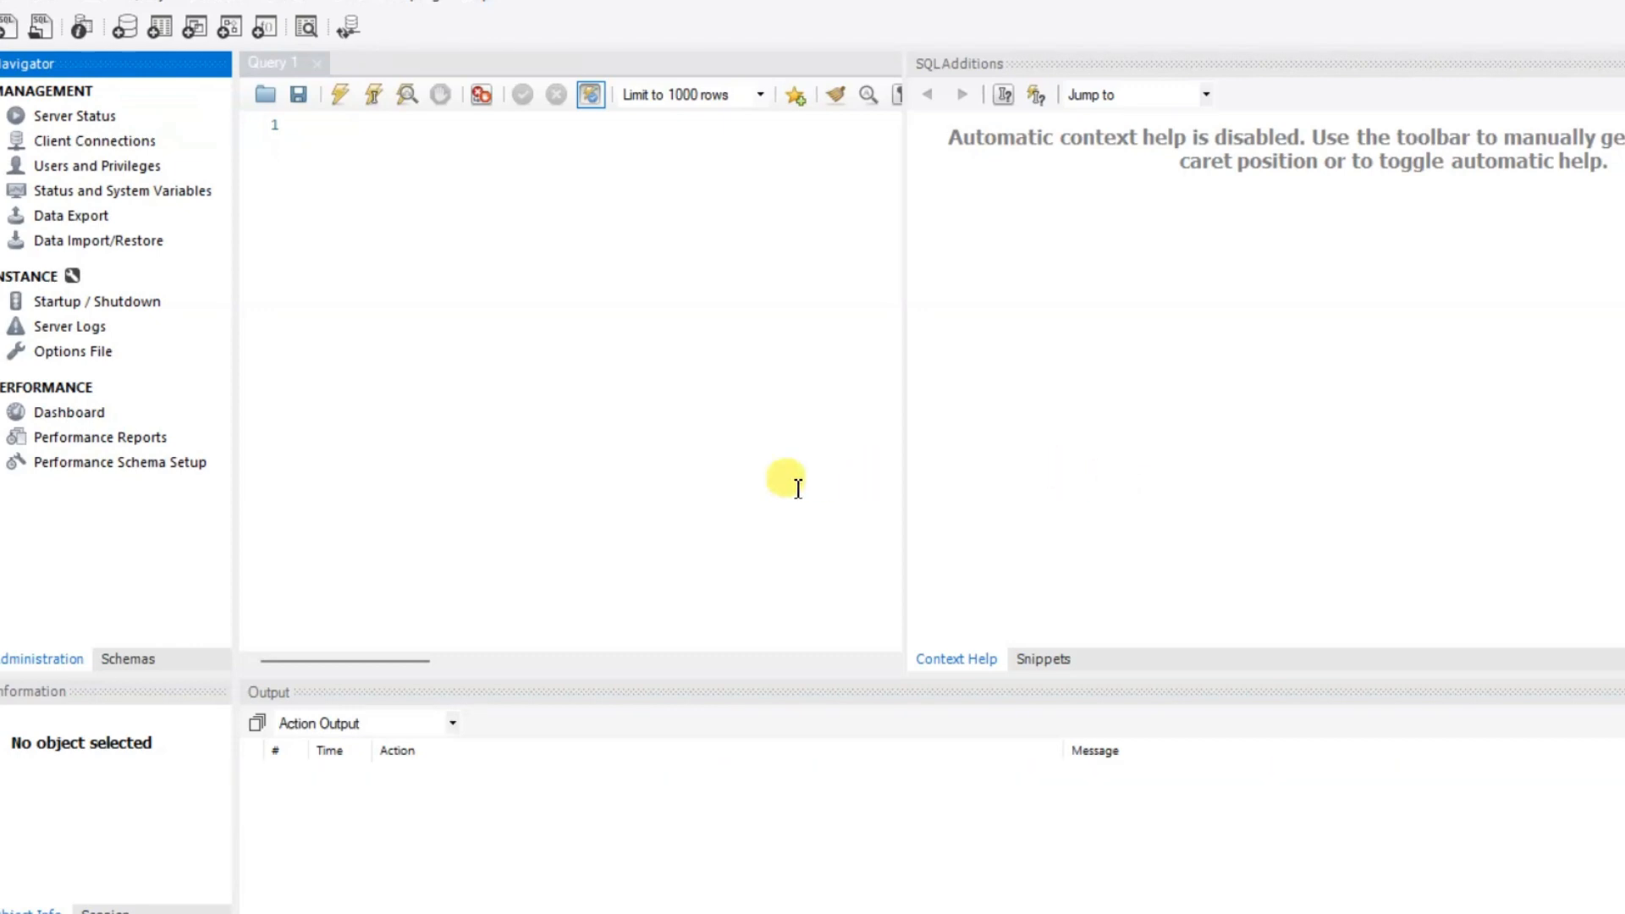
Maximize the window, type 'create database' in Query 1, and show the Schemas list
{"action": "left_click", "coordinate": [737, 334]}
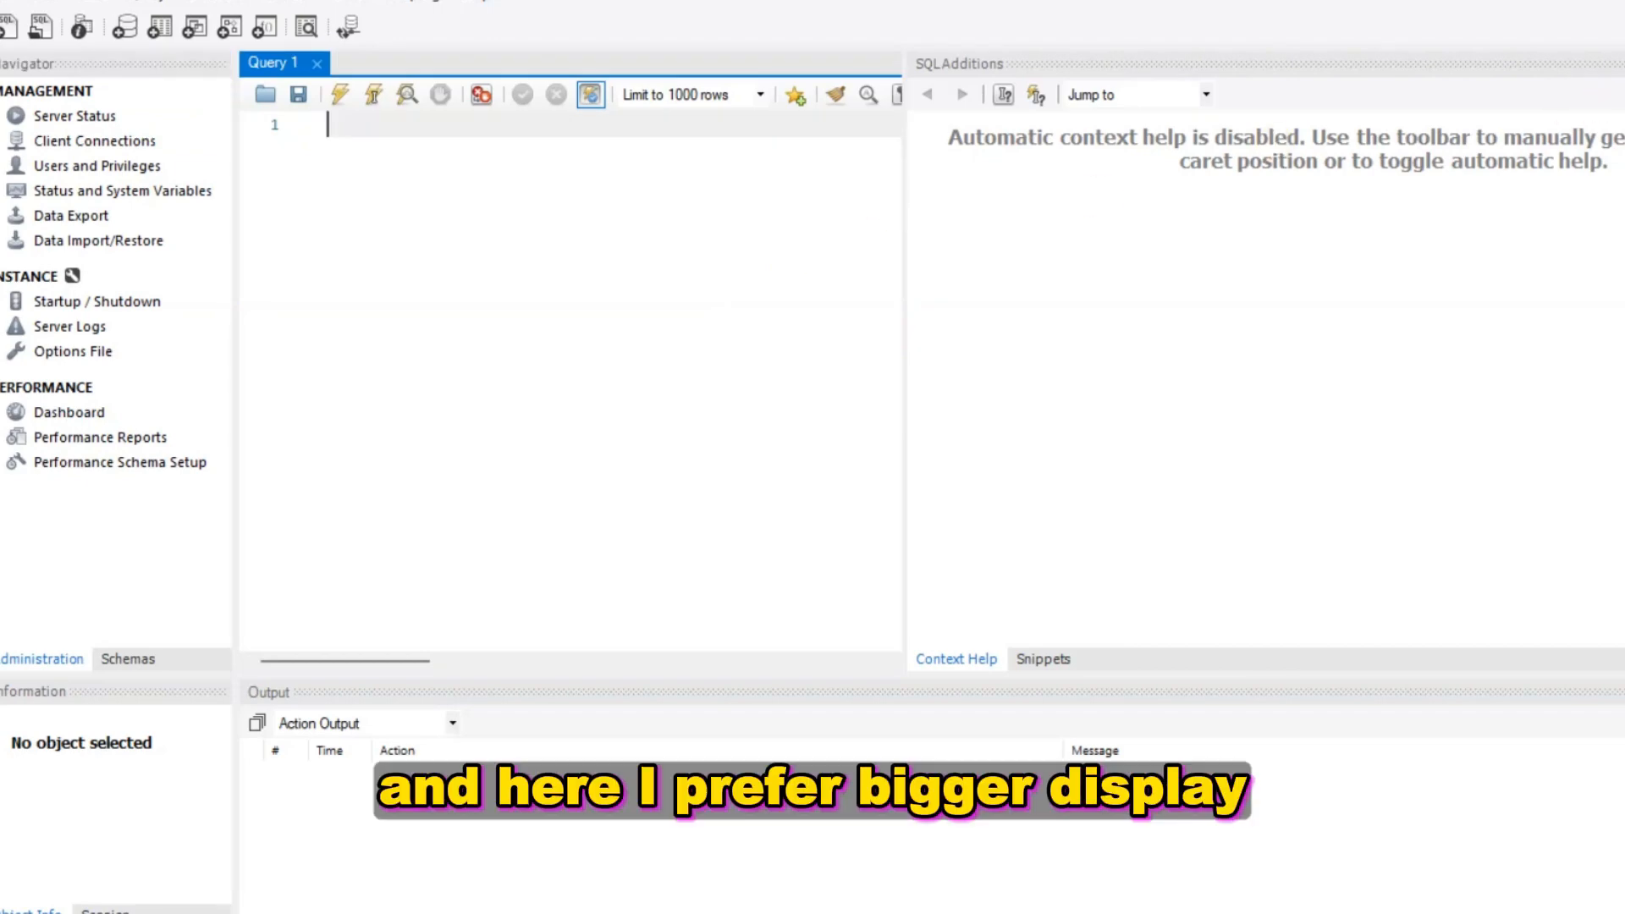
{"action": "left_click", "coordinate": [1623, 26]}
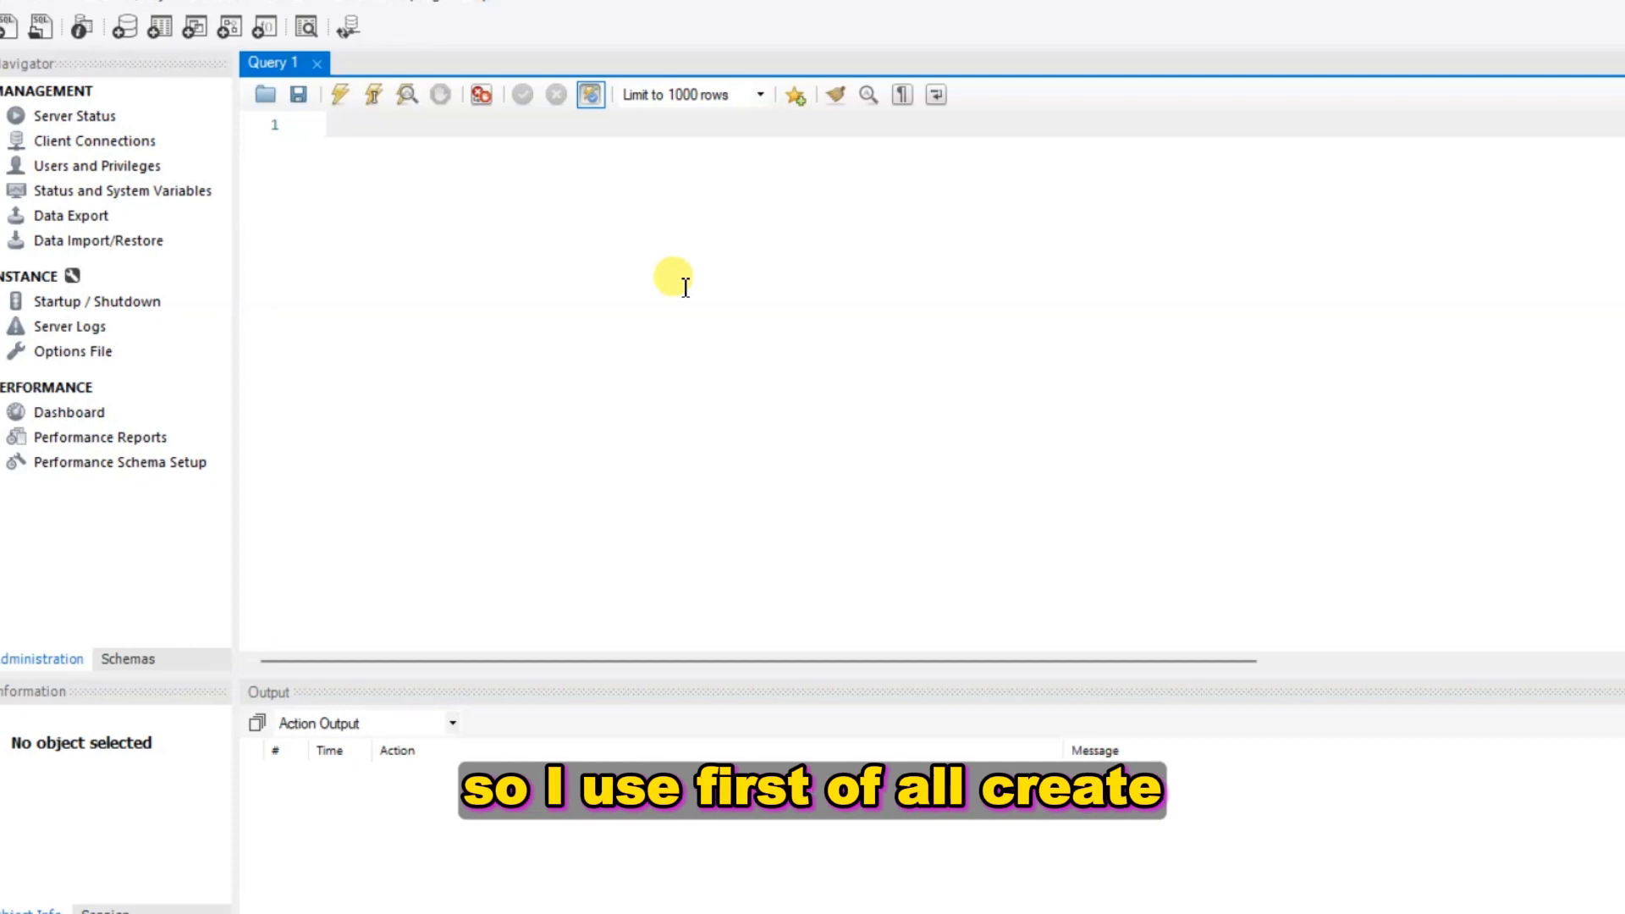
{"action": "type", "text": "create da"}
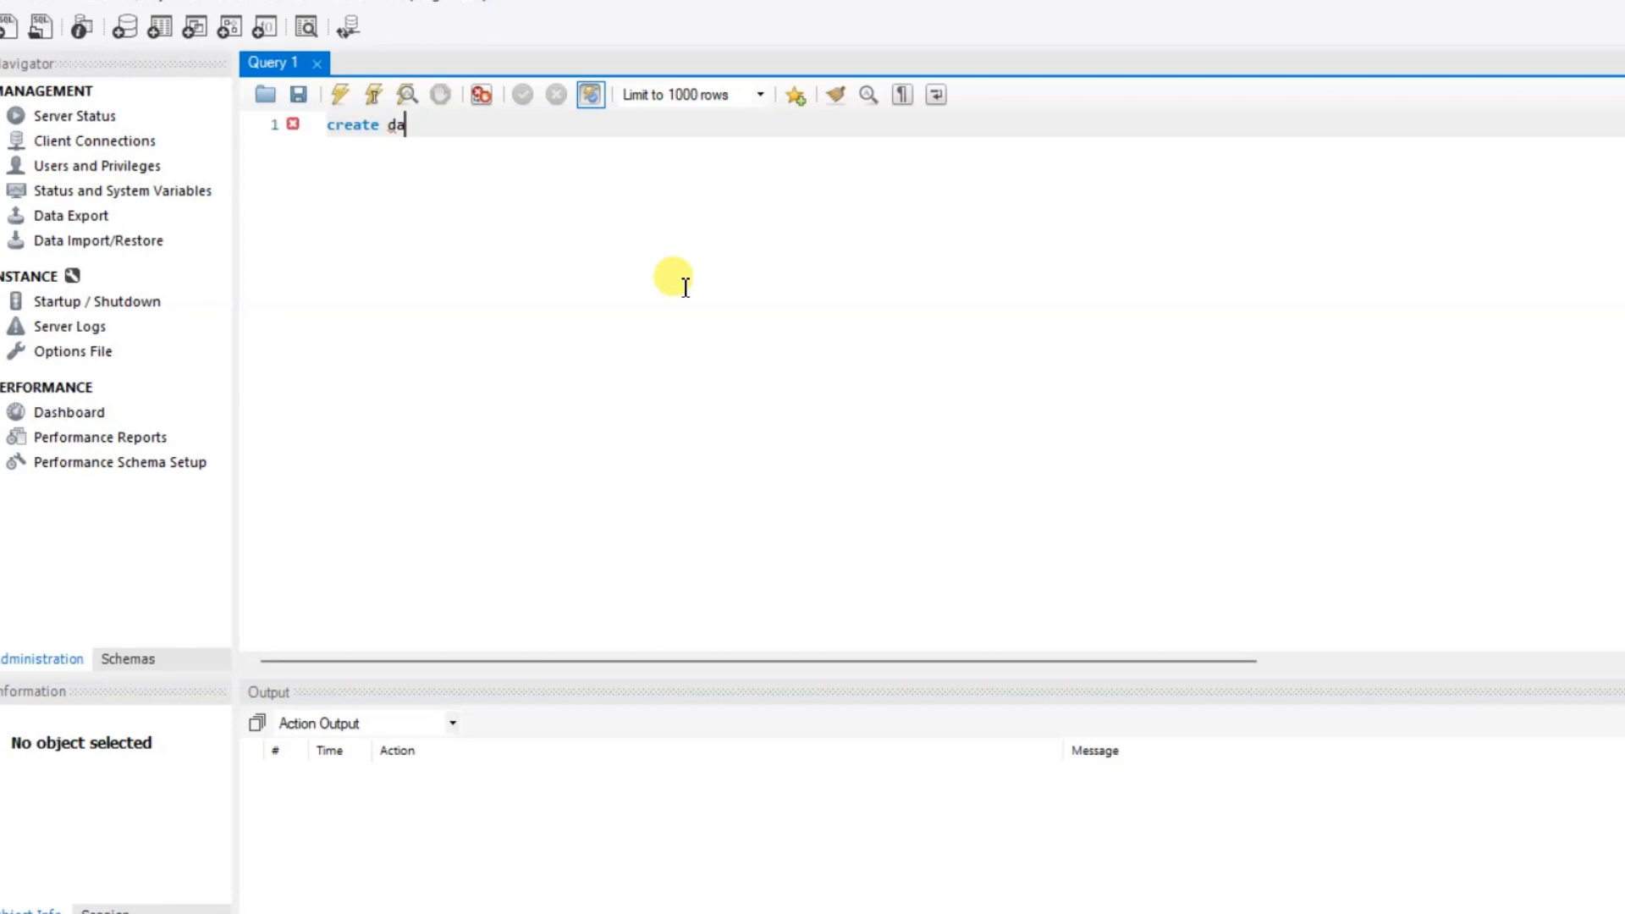
{"action": "type", "text": "tabase"}
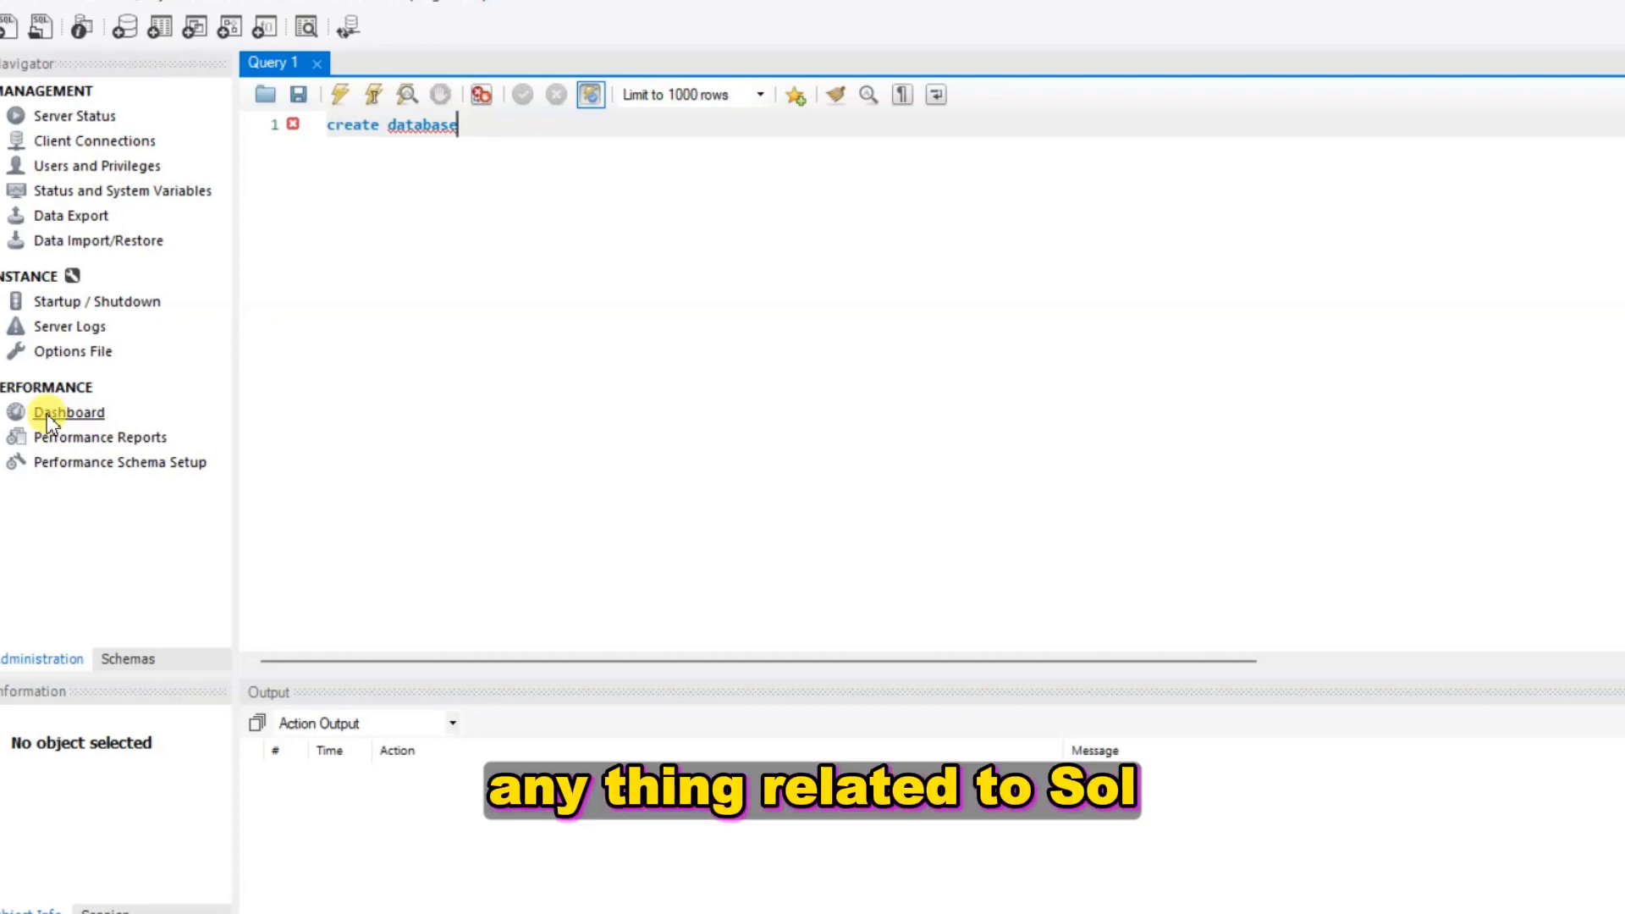
{"action": "left_click", "coordinate": [123, 664]}
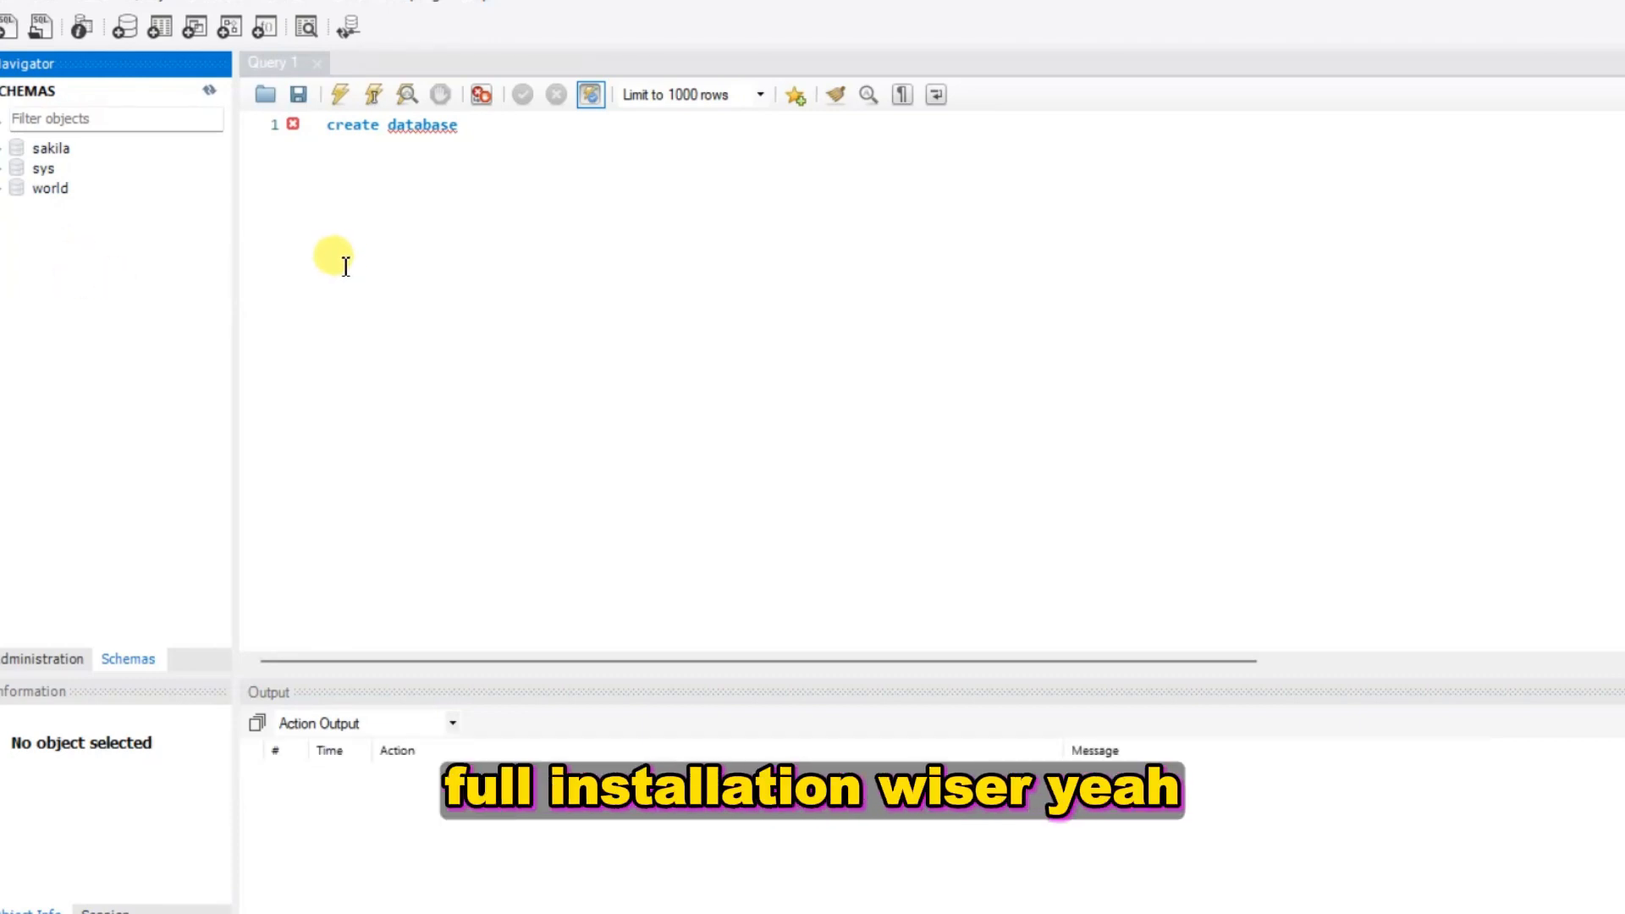
Expand the sakila, sys and world schemas in the navigator
{"action": "left_click", "coordinate": [15, 148]}
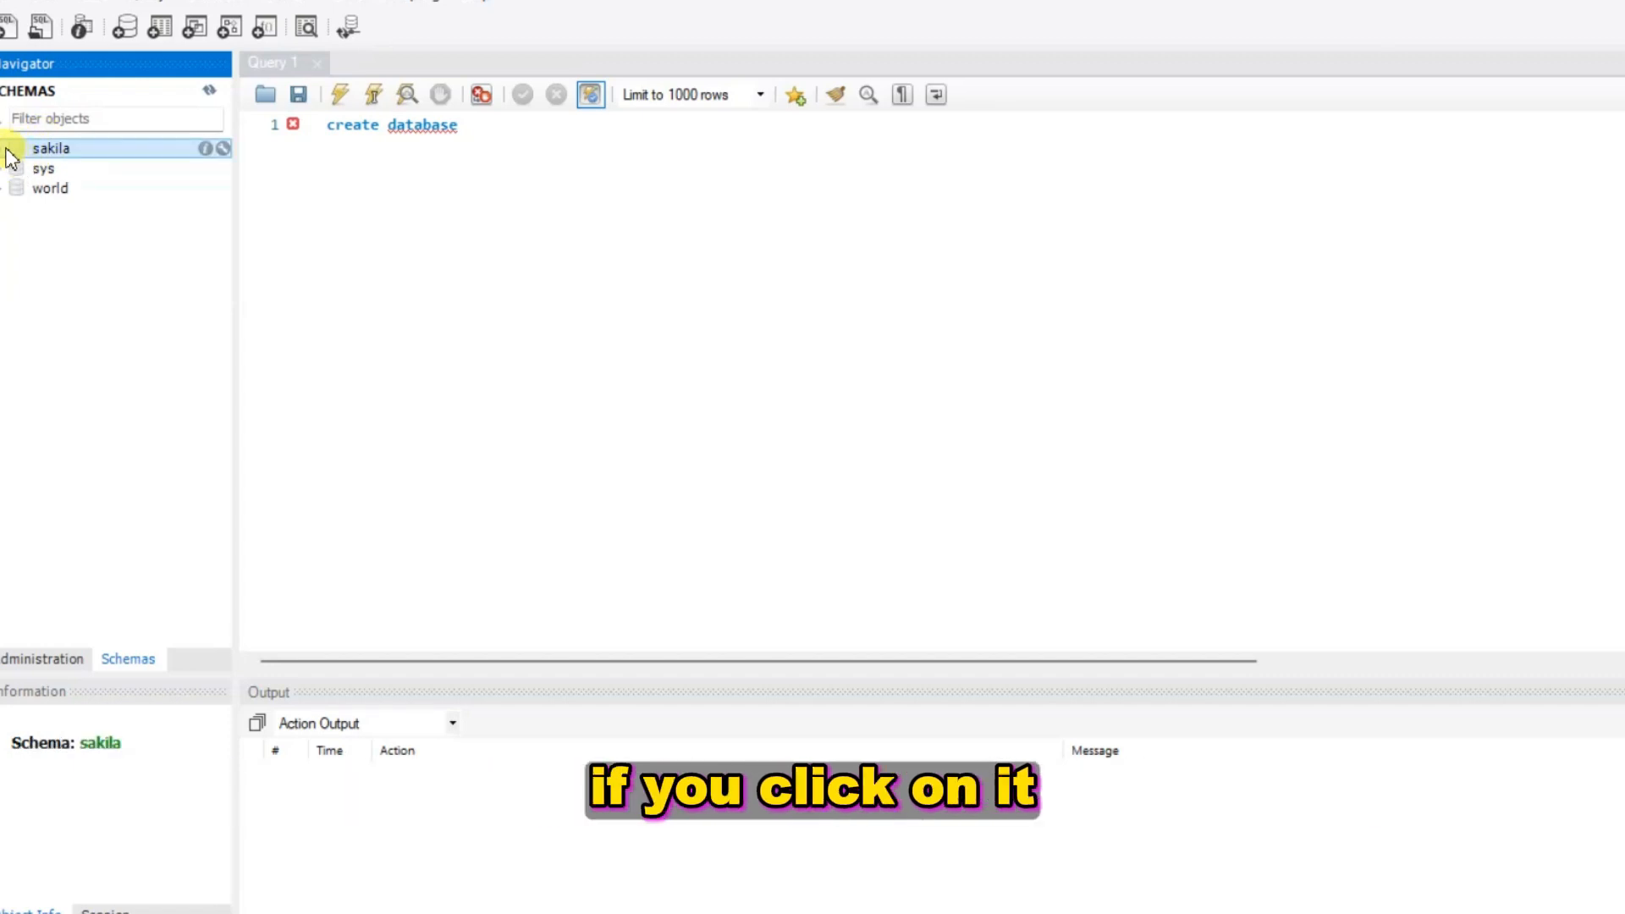
{"action": "left_click", "coordinate": [5, 148]}
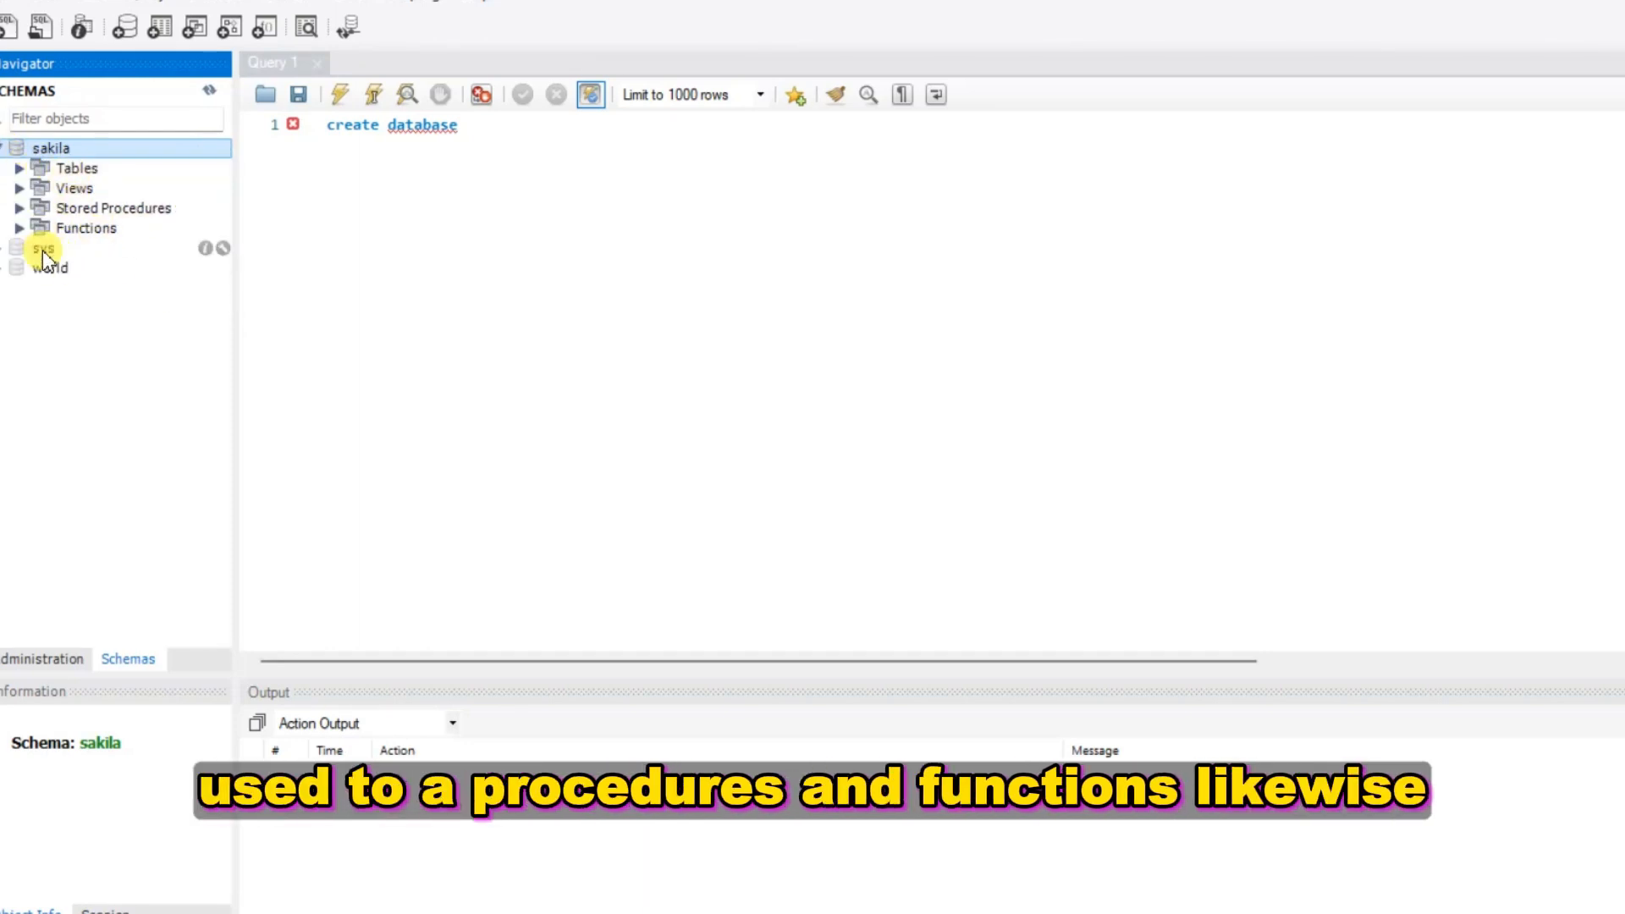
{"action": "left_click", "coordinate": [5, 248]}
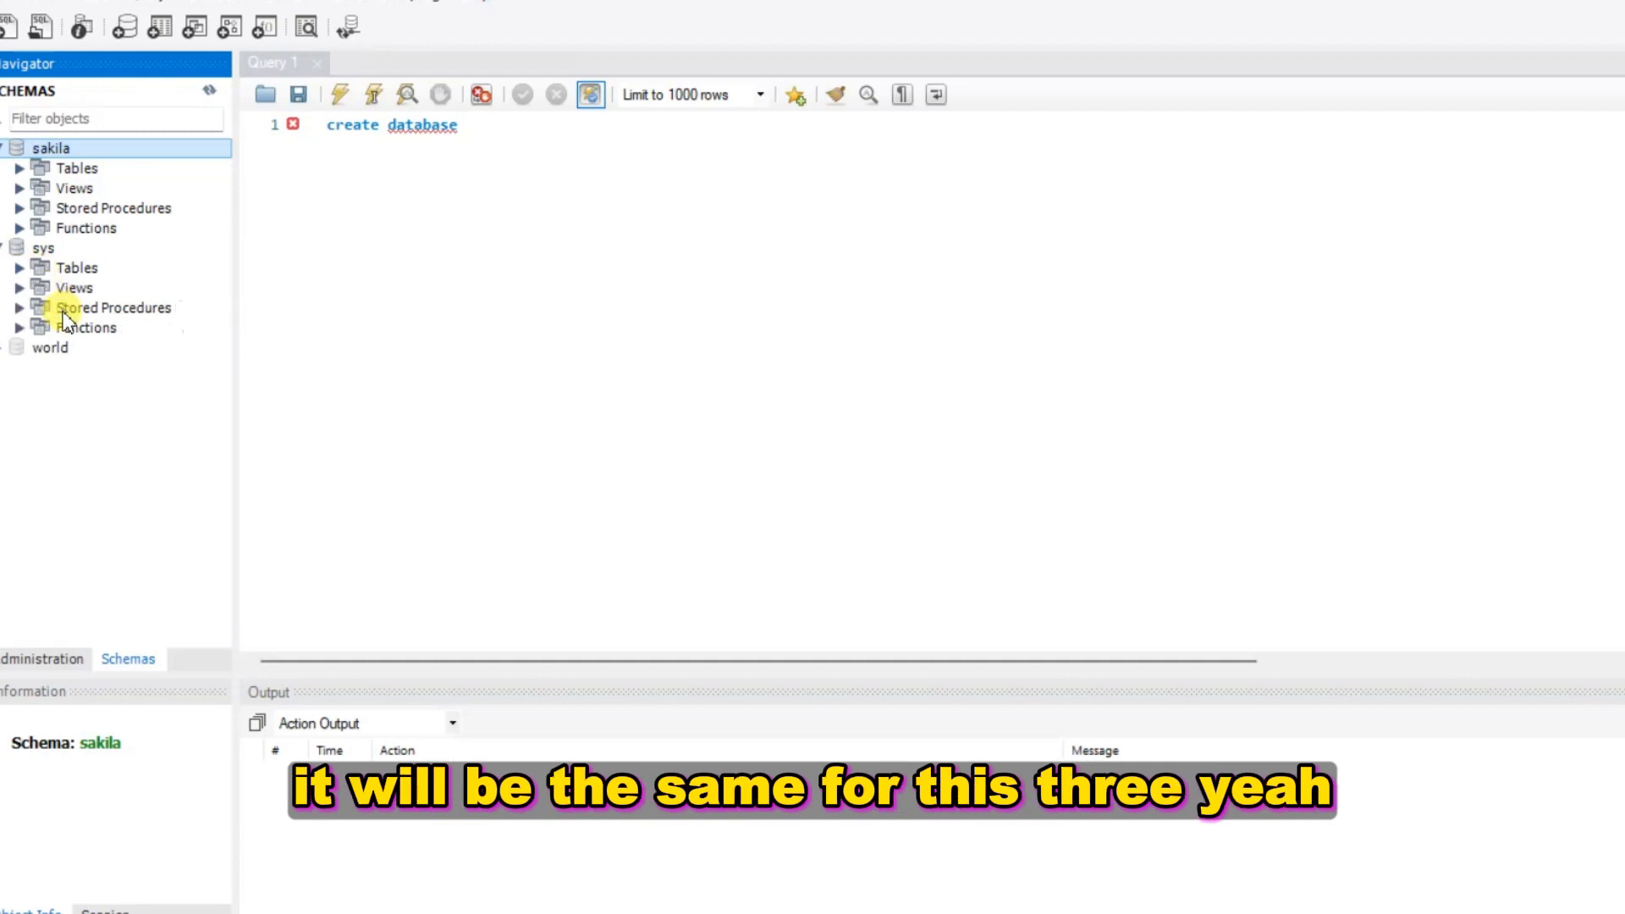
{"action": "left_click", "coordinate": [4, 353]}
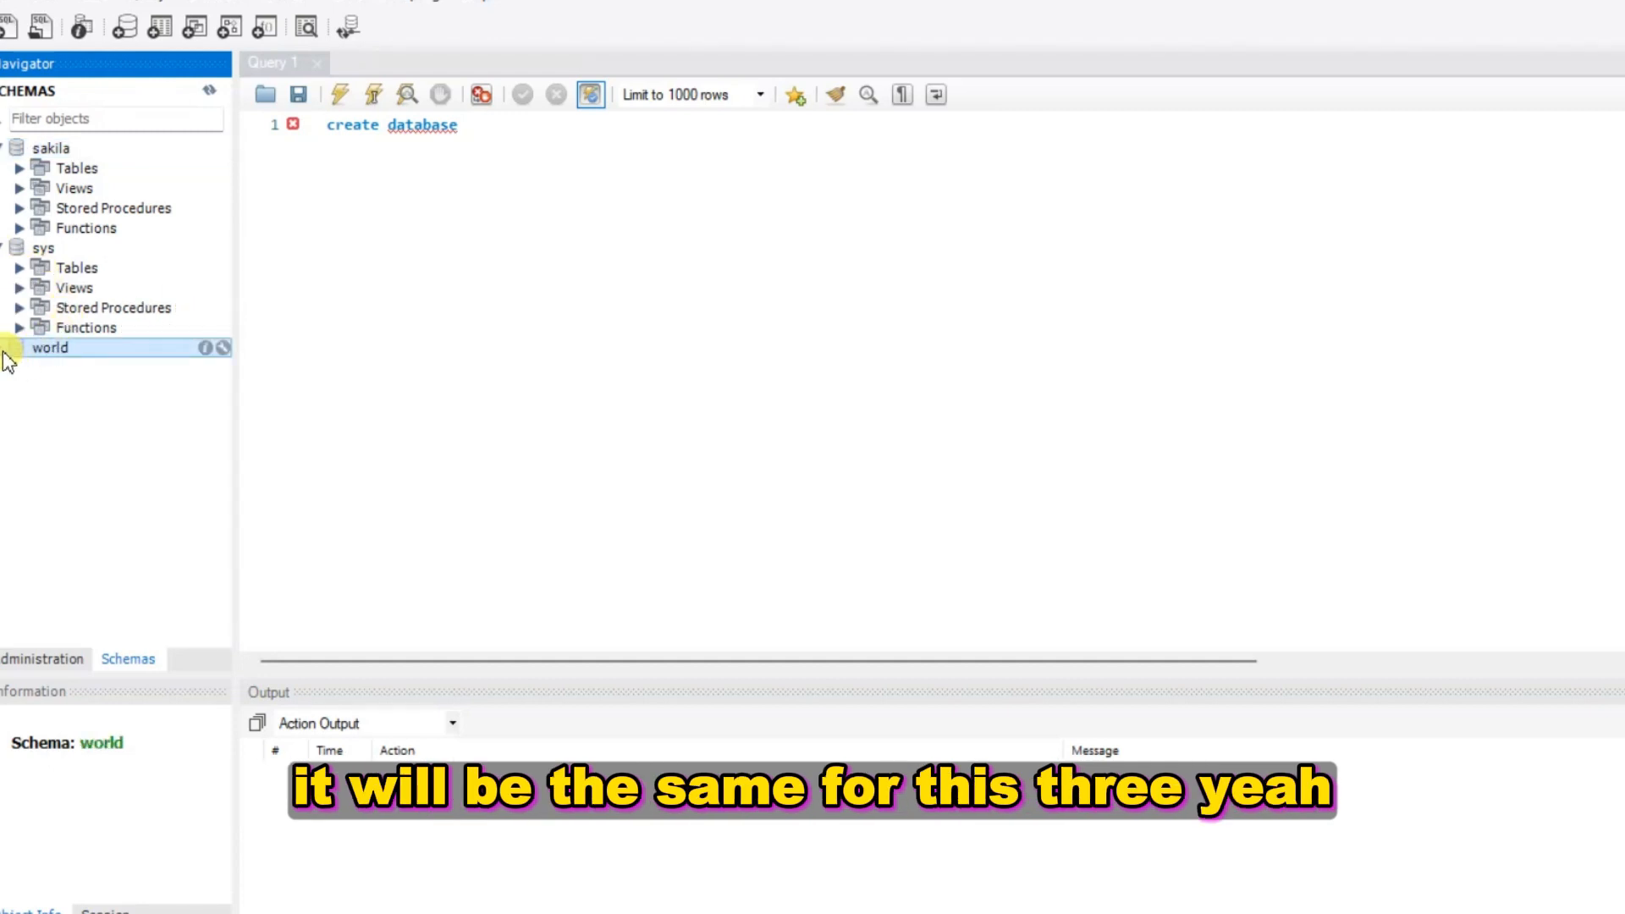
{"action": "left_click", "coordinate": [4, 351]}
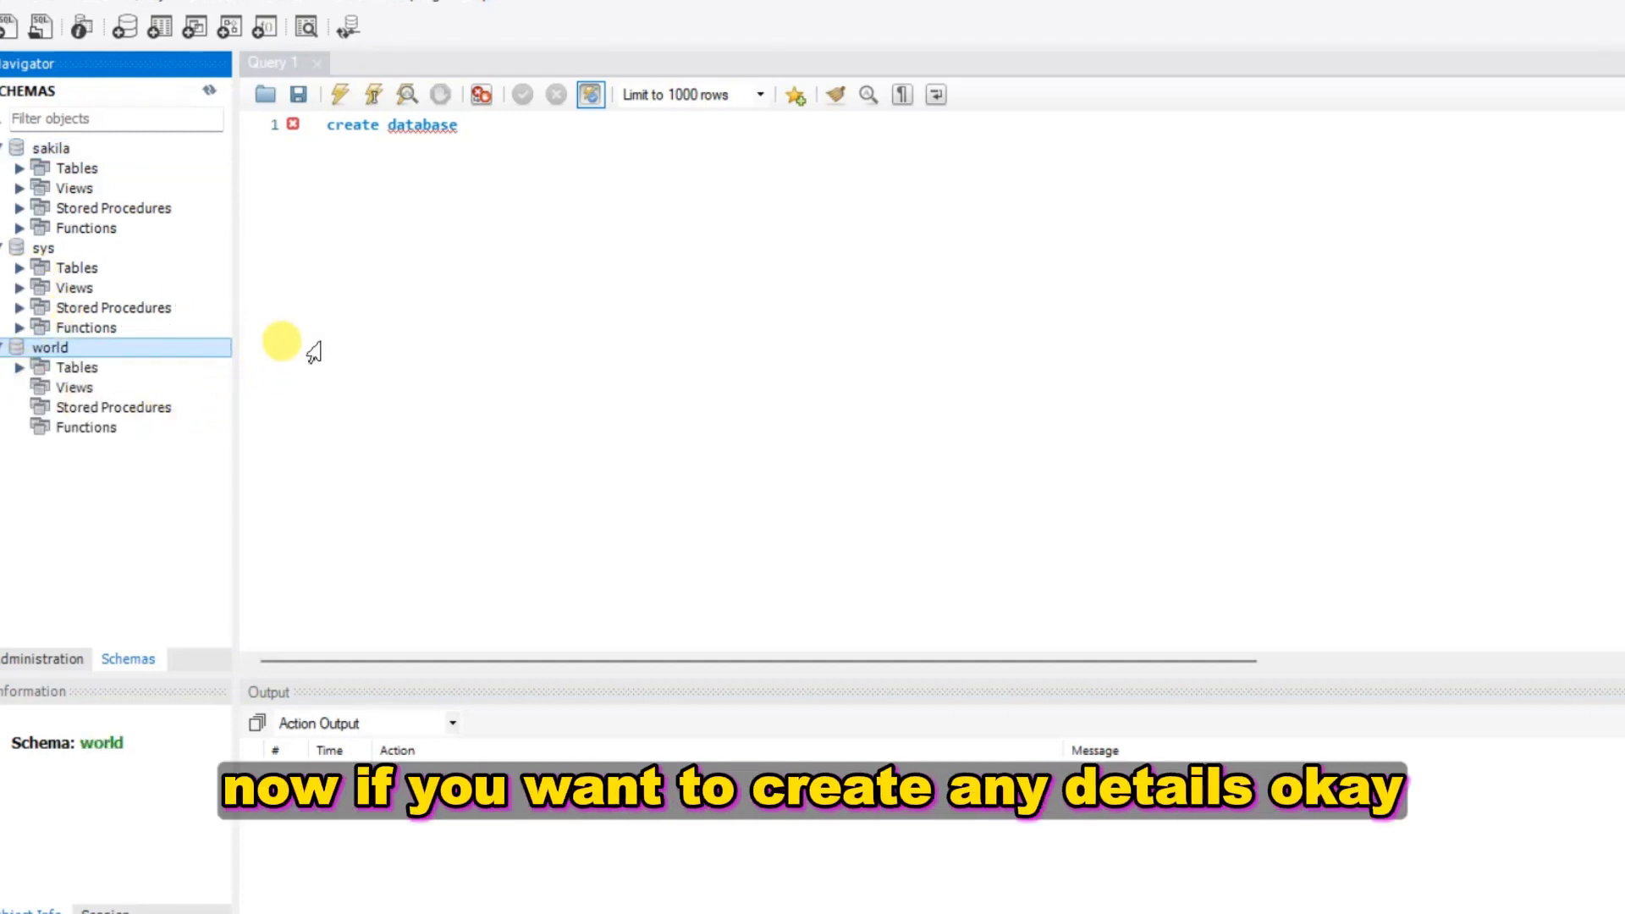
View the sakila schema's context menu, dismiss it, and return to the query line
{"action": "left_click", "coordinate": [38, 148]}
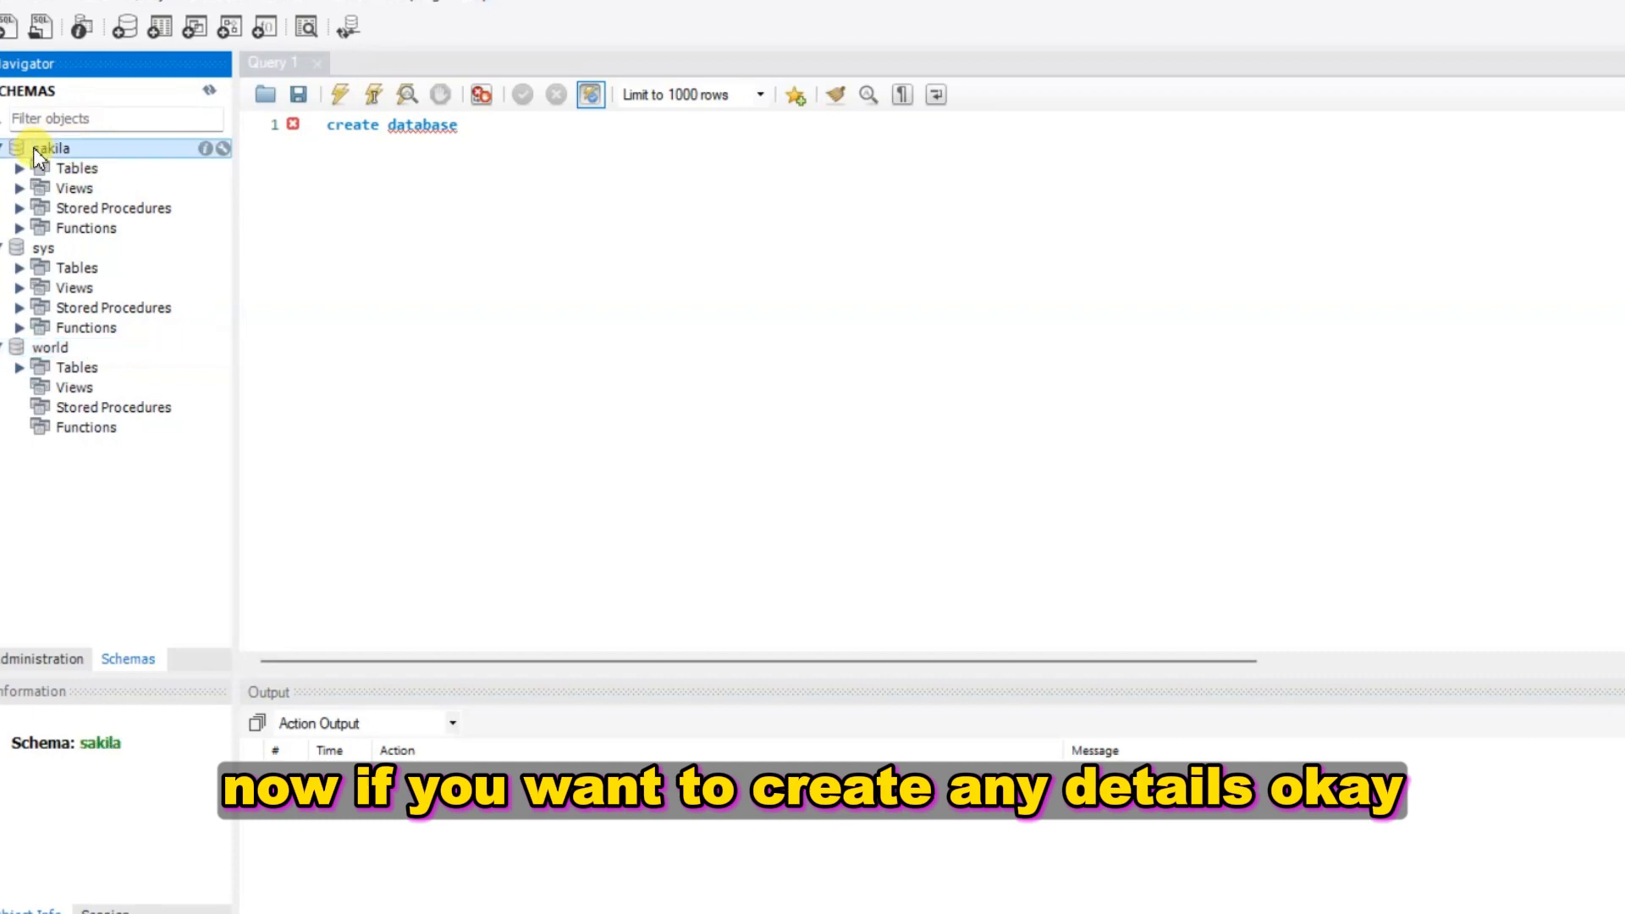
{"action": "right_click", "coordinate": [34, 150]}
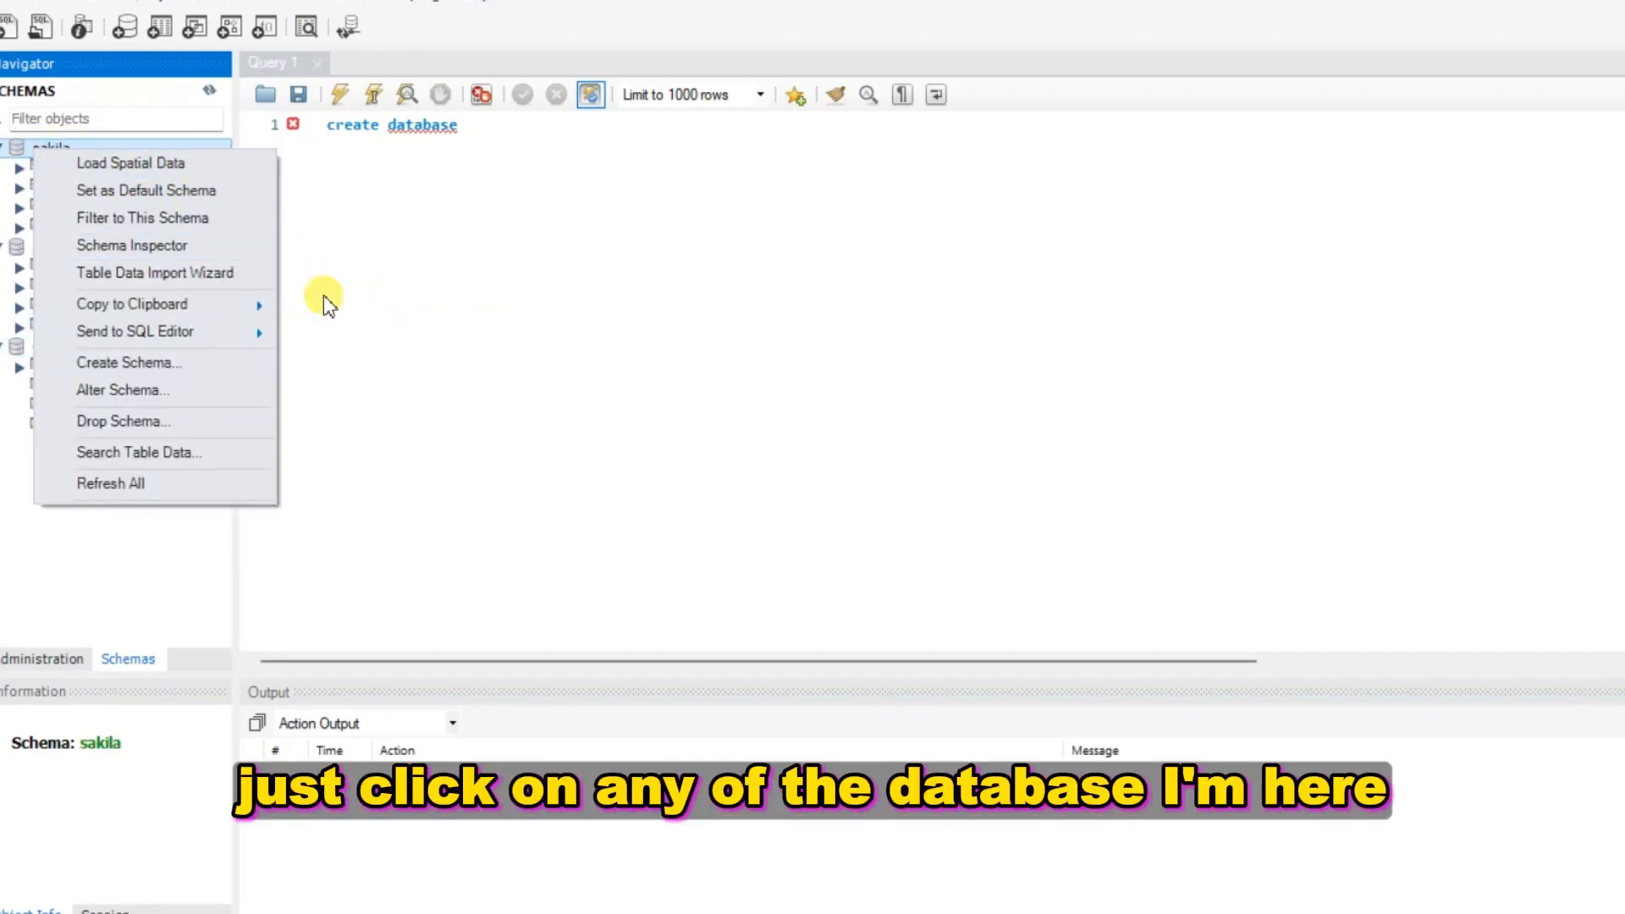
{"action": "left_click", "coordinate": [348, 273]}
{"action": "left_click", "coordinate": [51, 149]}
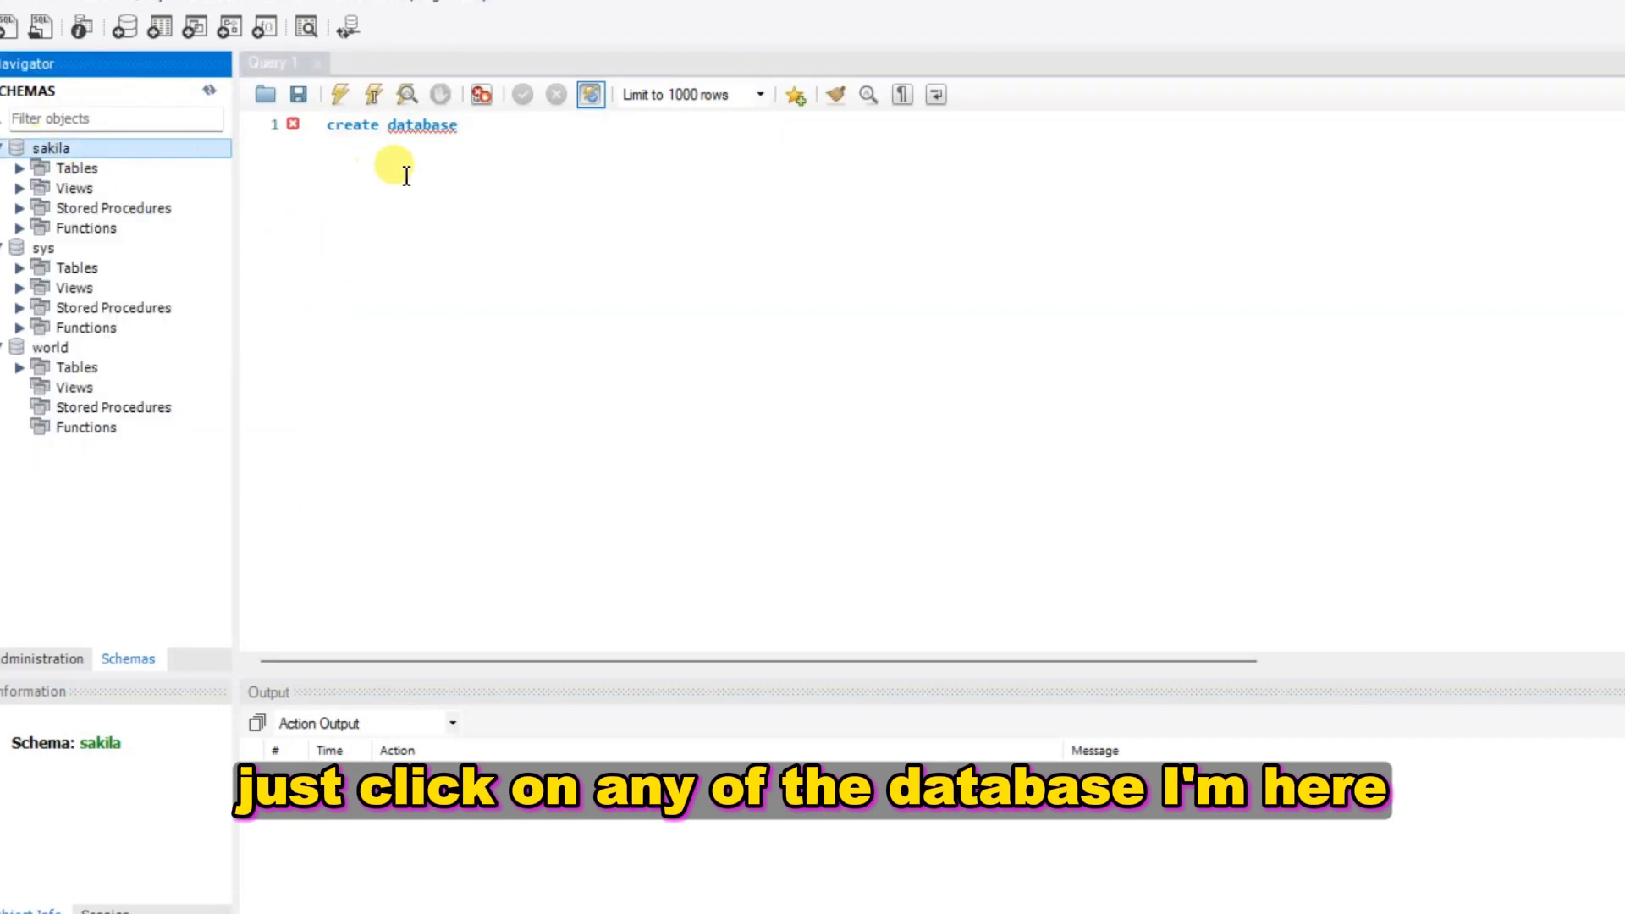
{"action": "left_click", "coordinate": [492, 168]}
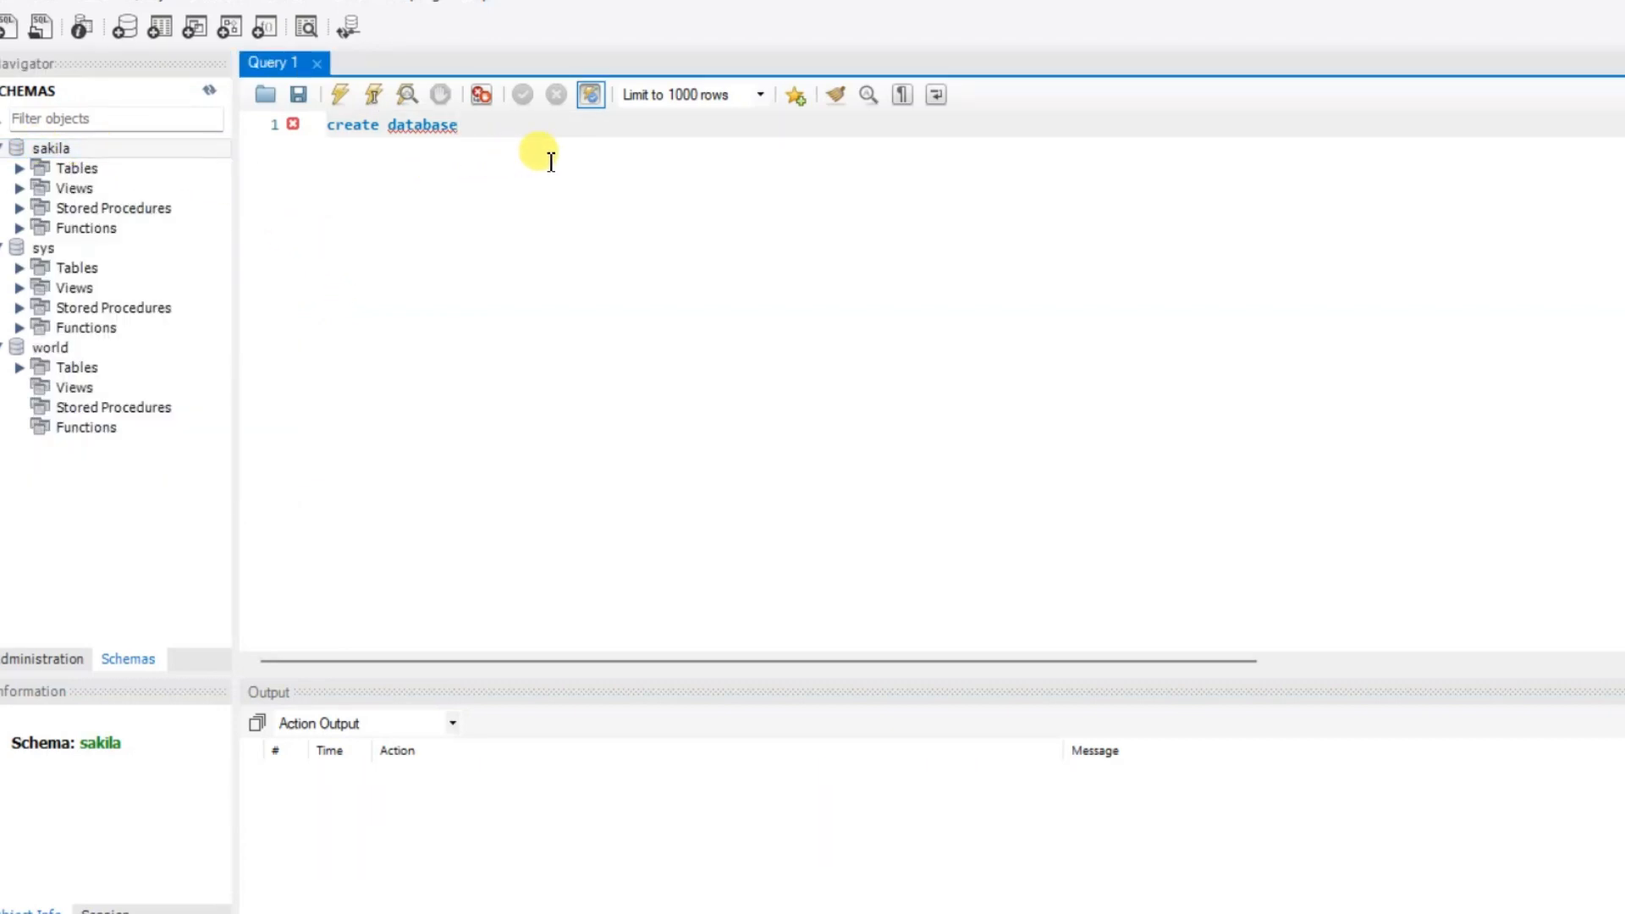
Complete the query as 'create database sample_database ;', select it, and execute it
{"action": "type", "text": "saop"}
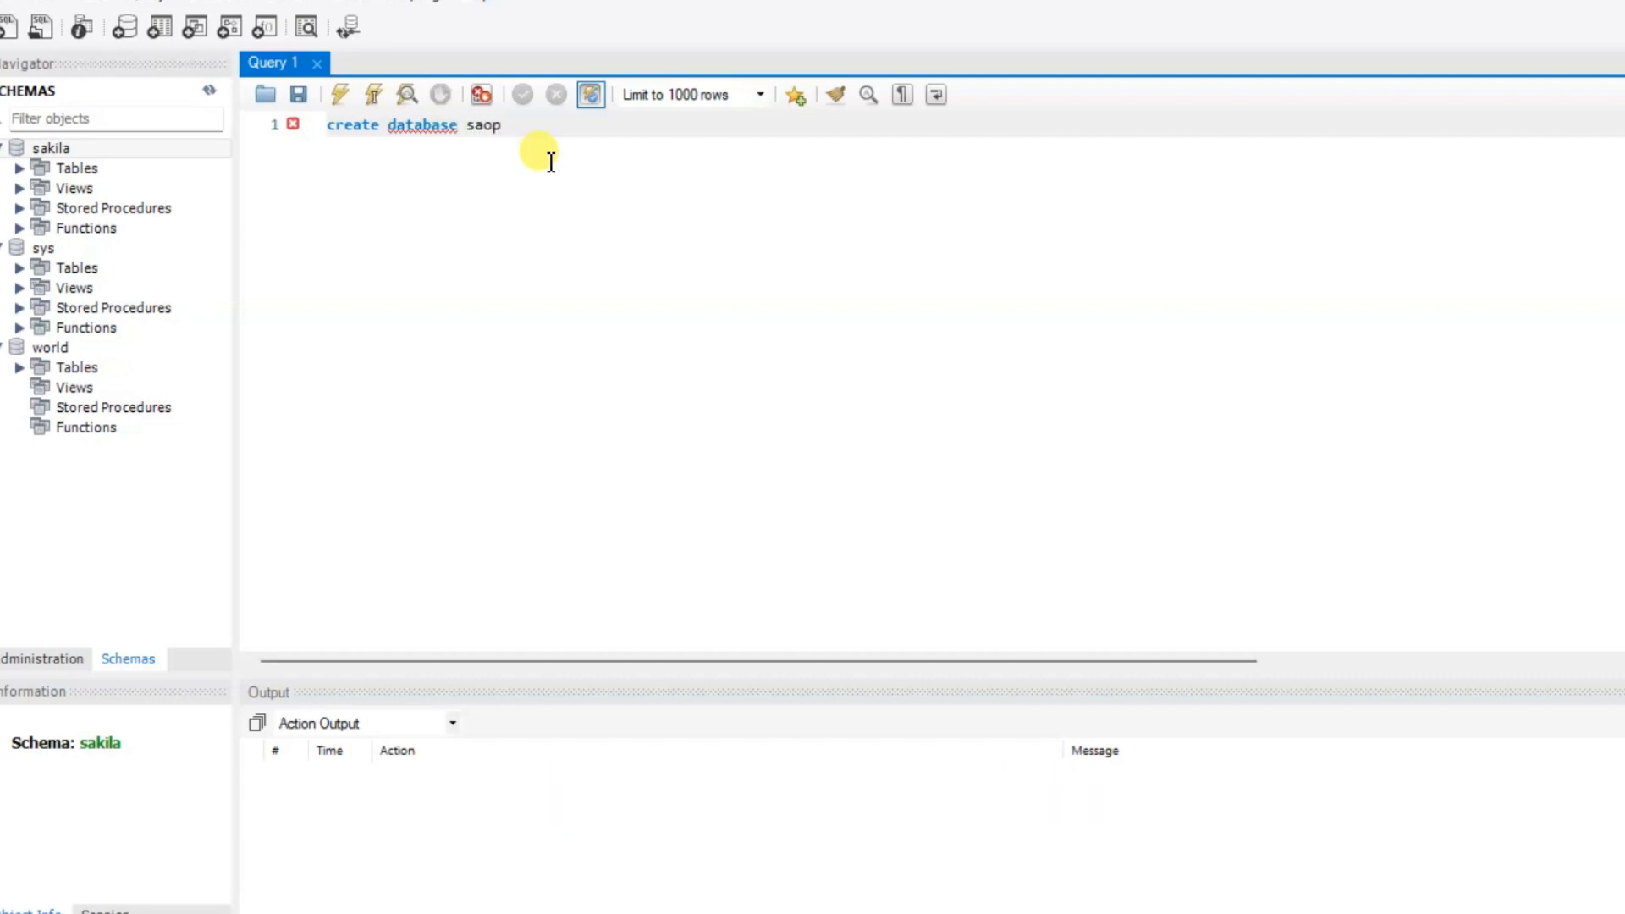
{"action": "key", "text": "BackSpace"}
{"action": "key", "text": "BackSpace"}
{"action": "key", "text": "BackSpace"}
{"action": "key", "text": "BackSpace"}
{"action": "type", "text": "sample_database"}
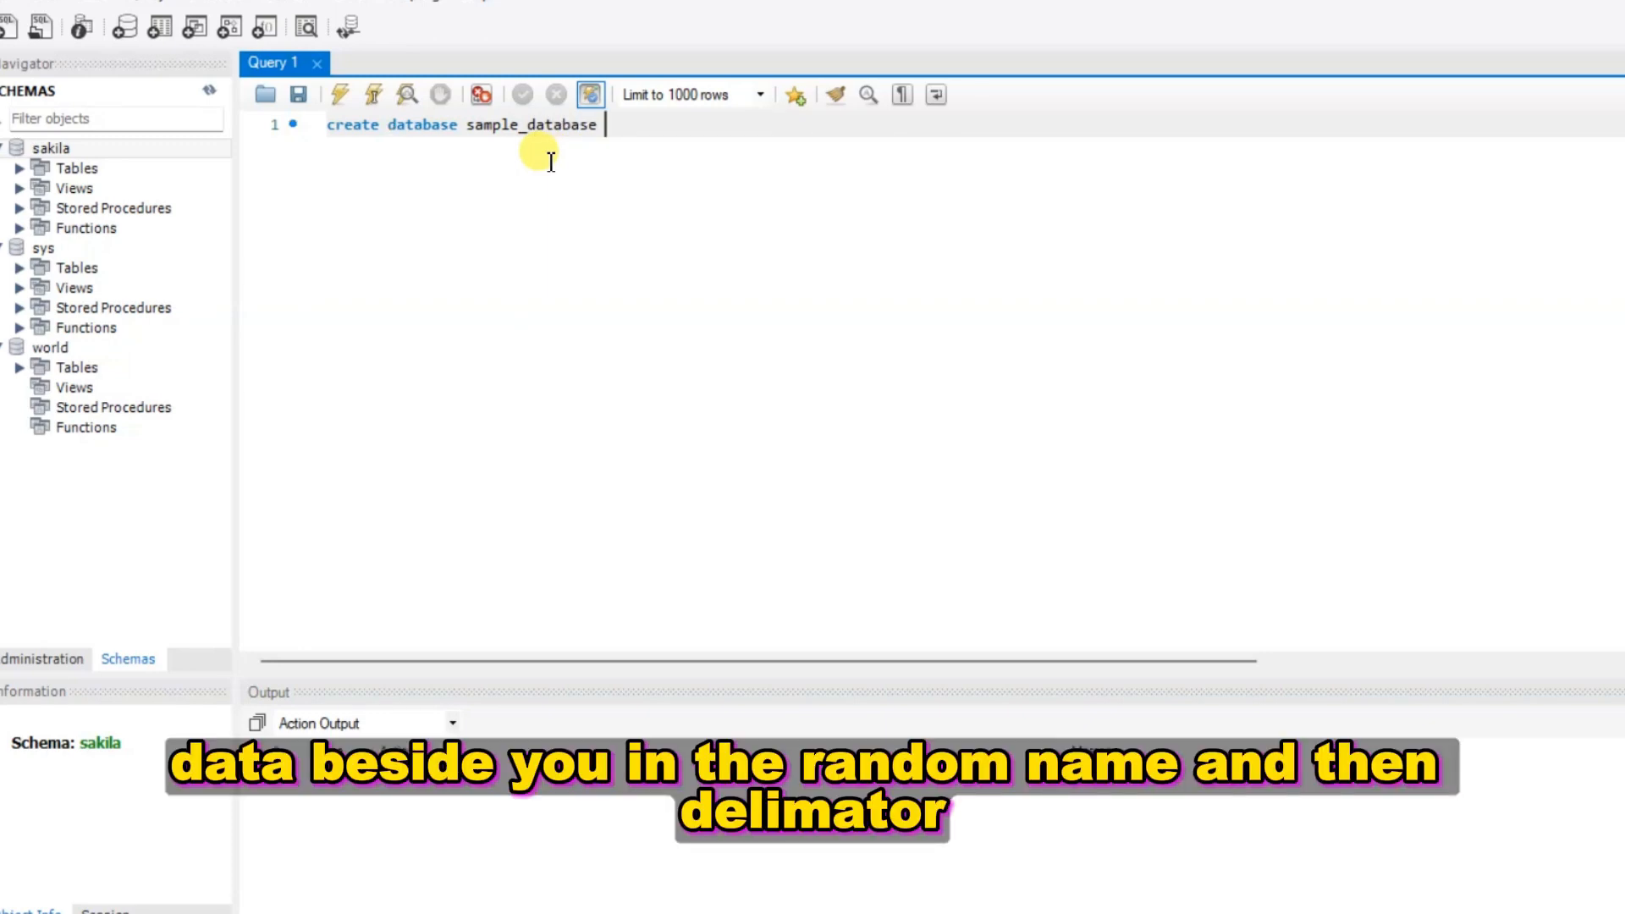
{"action": "type", "text": " ;"}
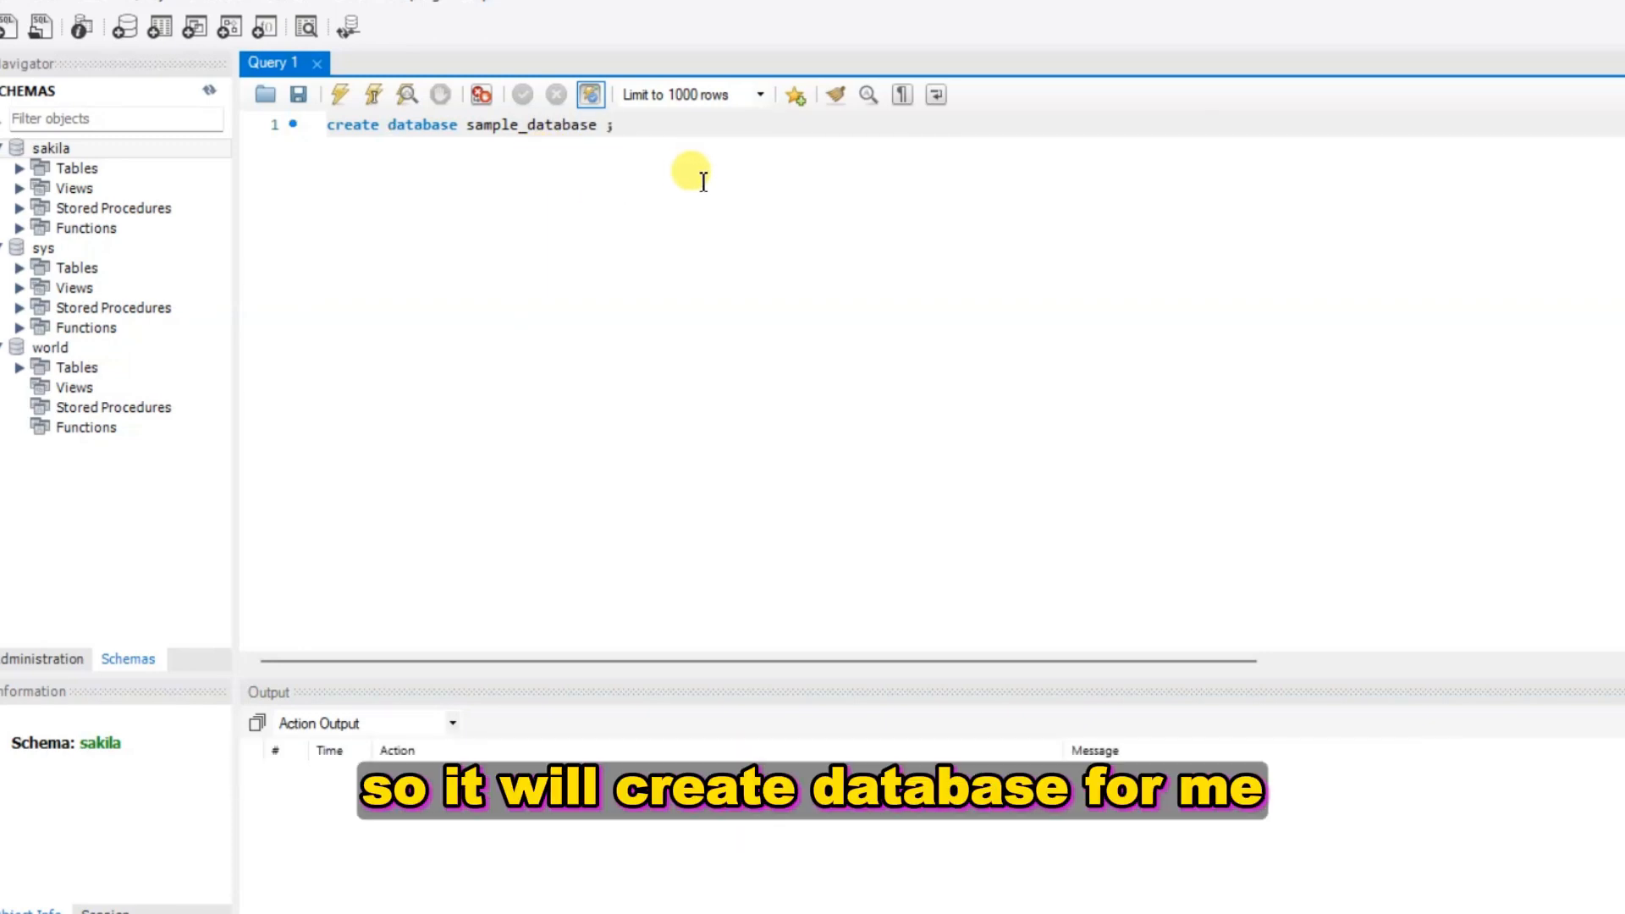
{"action": "key", "text": "shift+Home"}
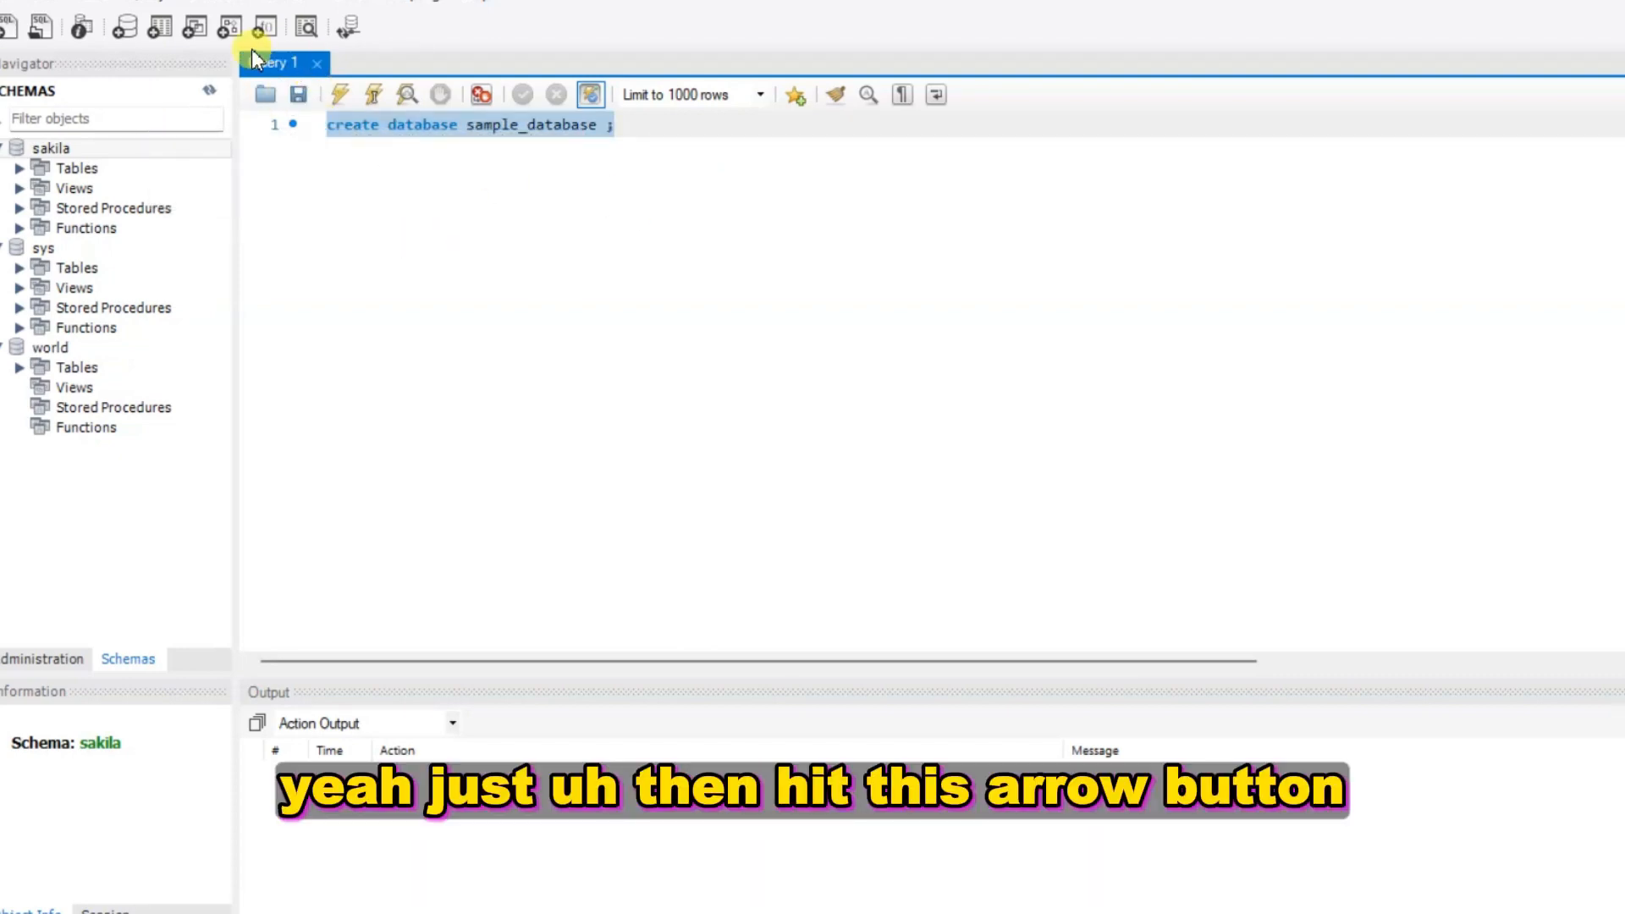
{"action": "left_click", "coordinate": [343, 100]}
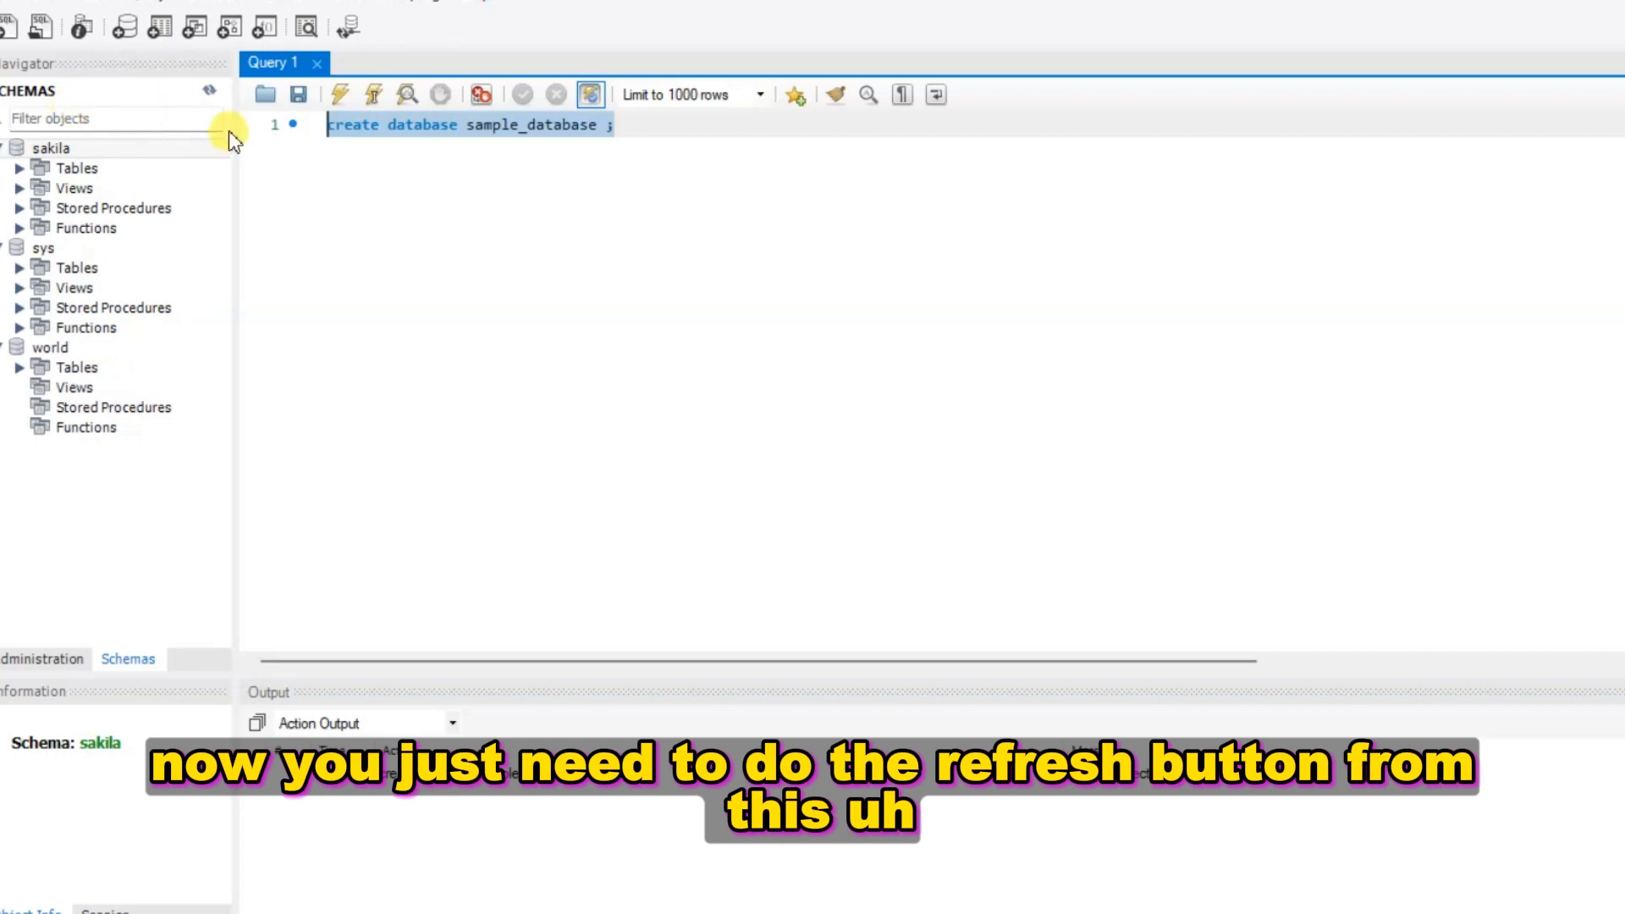
Refresh the Schemas list, expand sample_database, and deselect the query text
{"action": "left_click", "coordinate": [207, 94]}
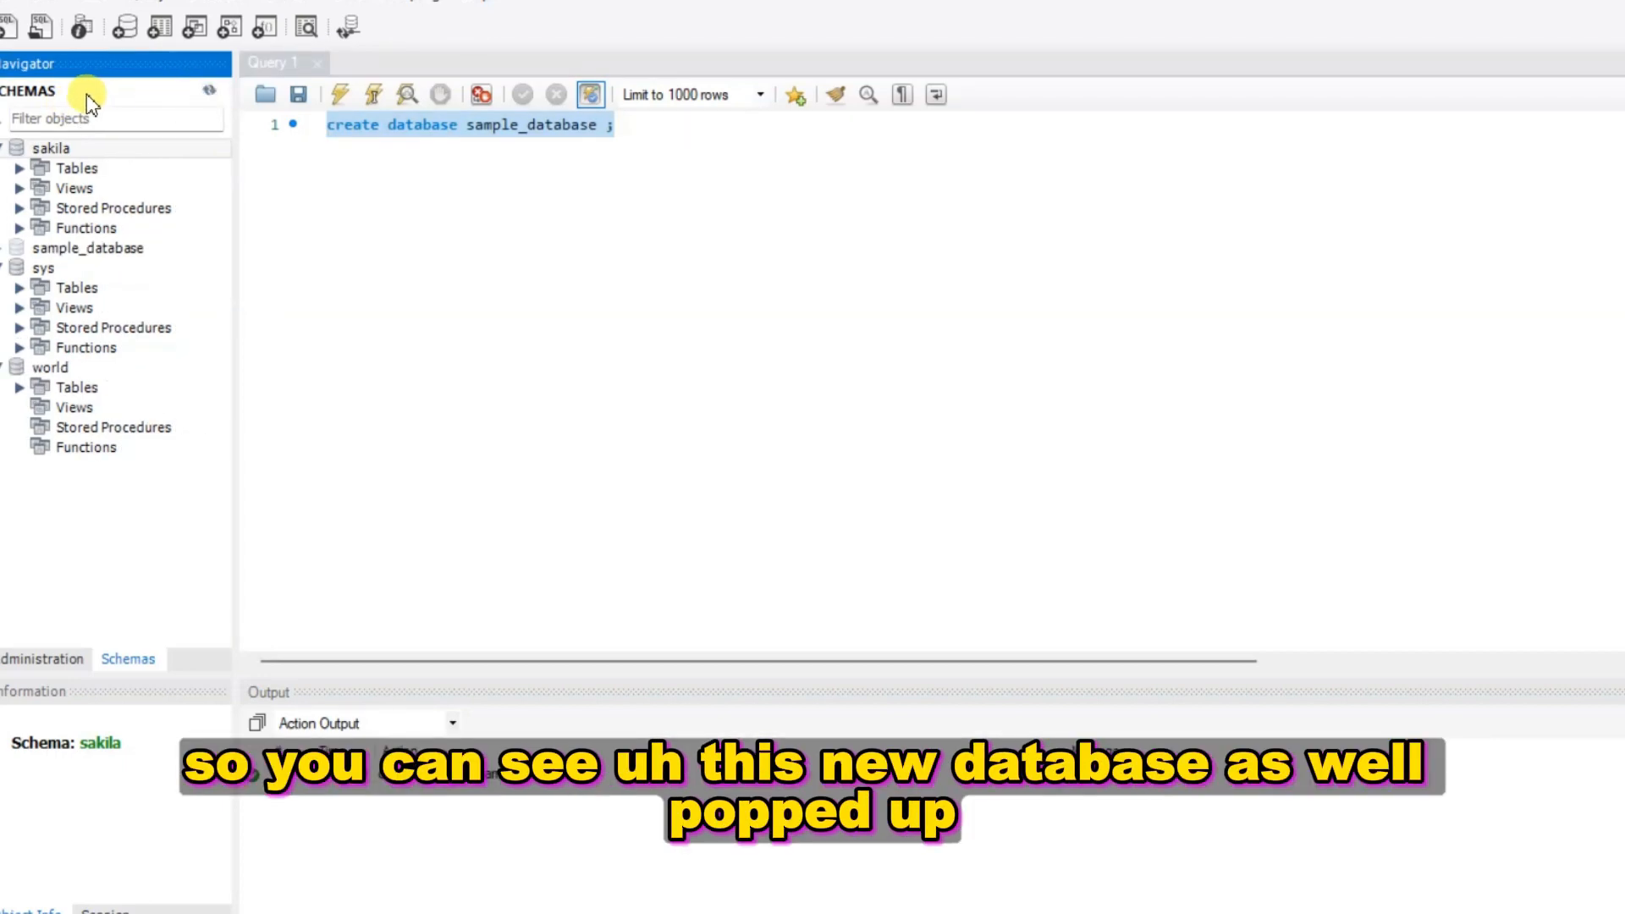
{"action": "left_click", "coordinate": [4, 249]}
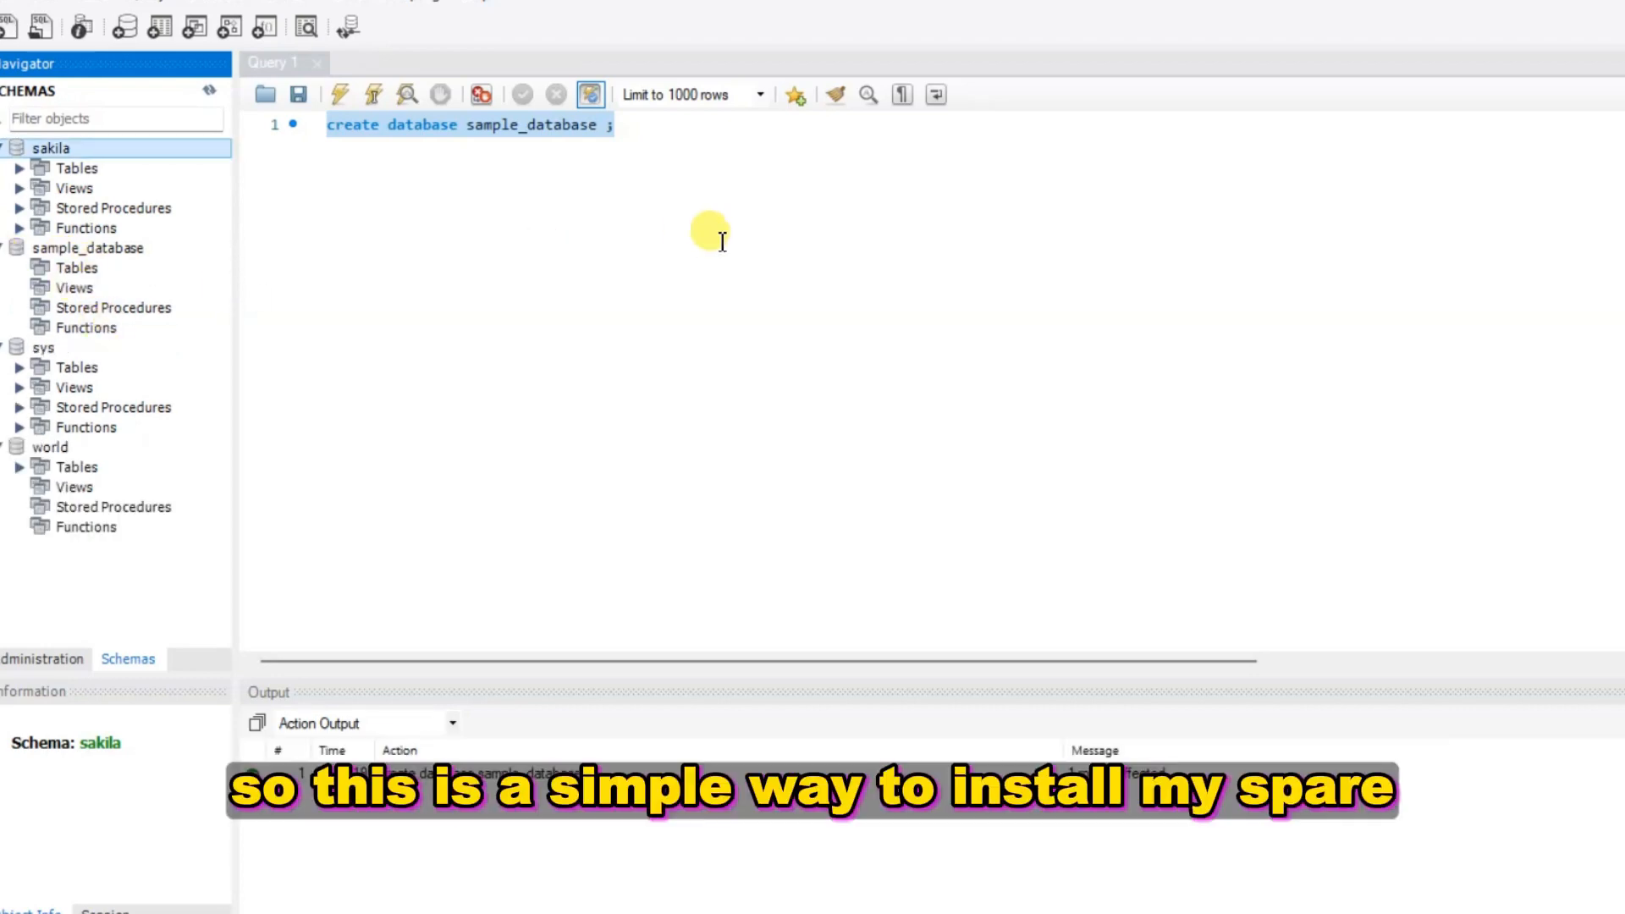
{"action": "left_click", "coordinate": [821, 240]}
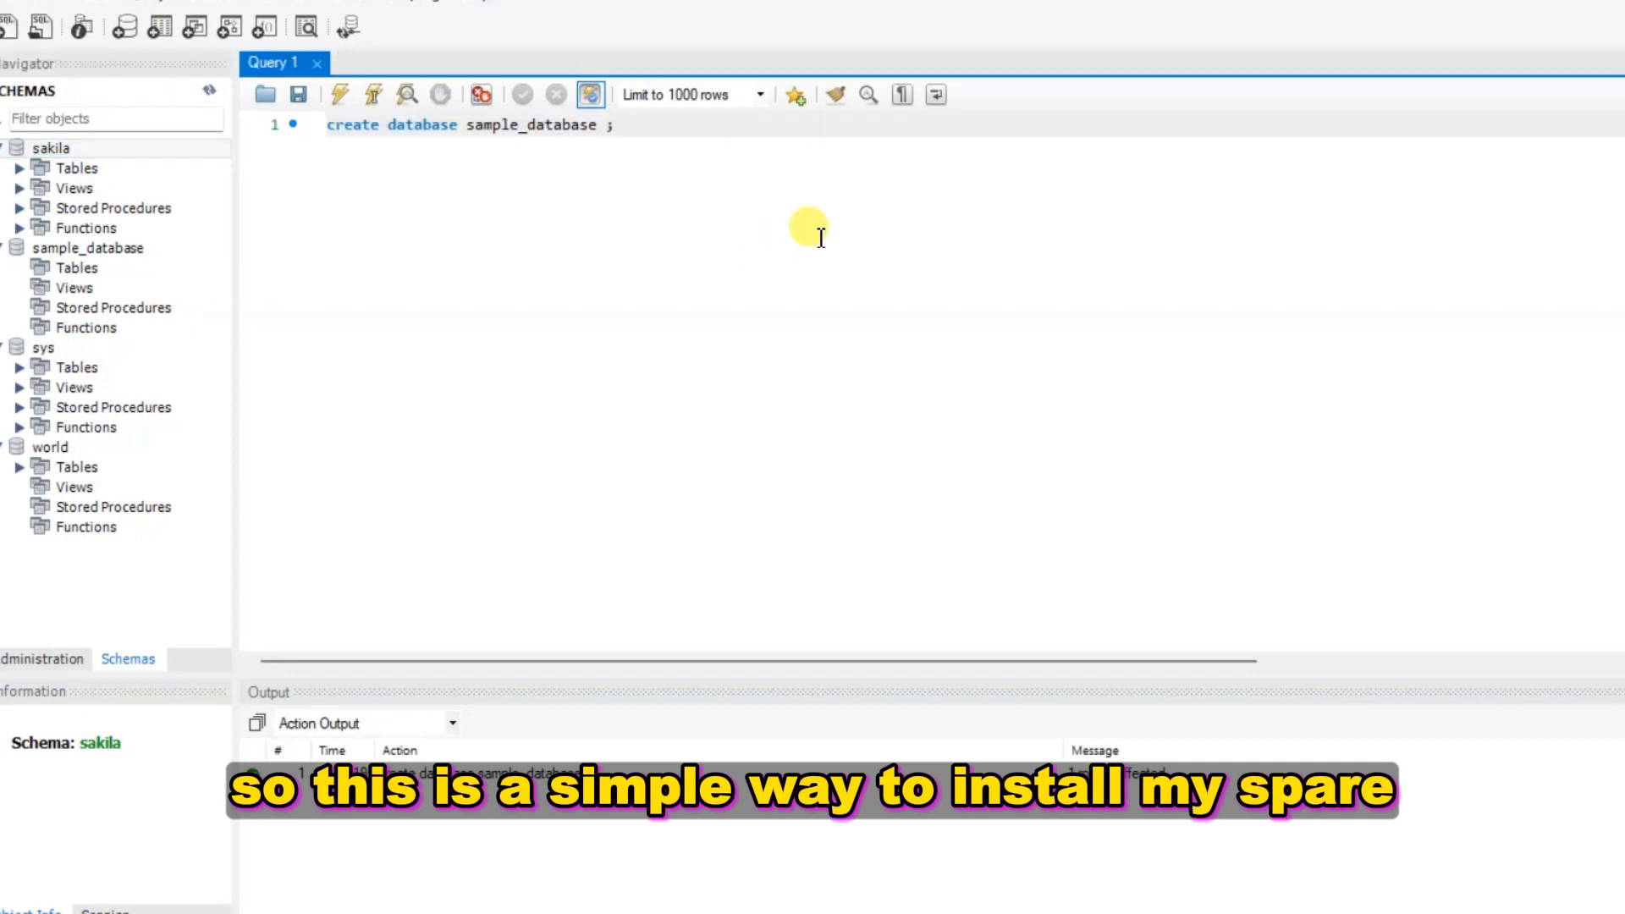